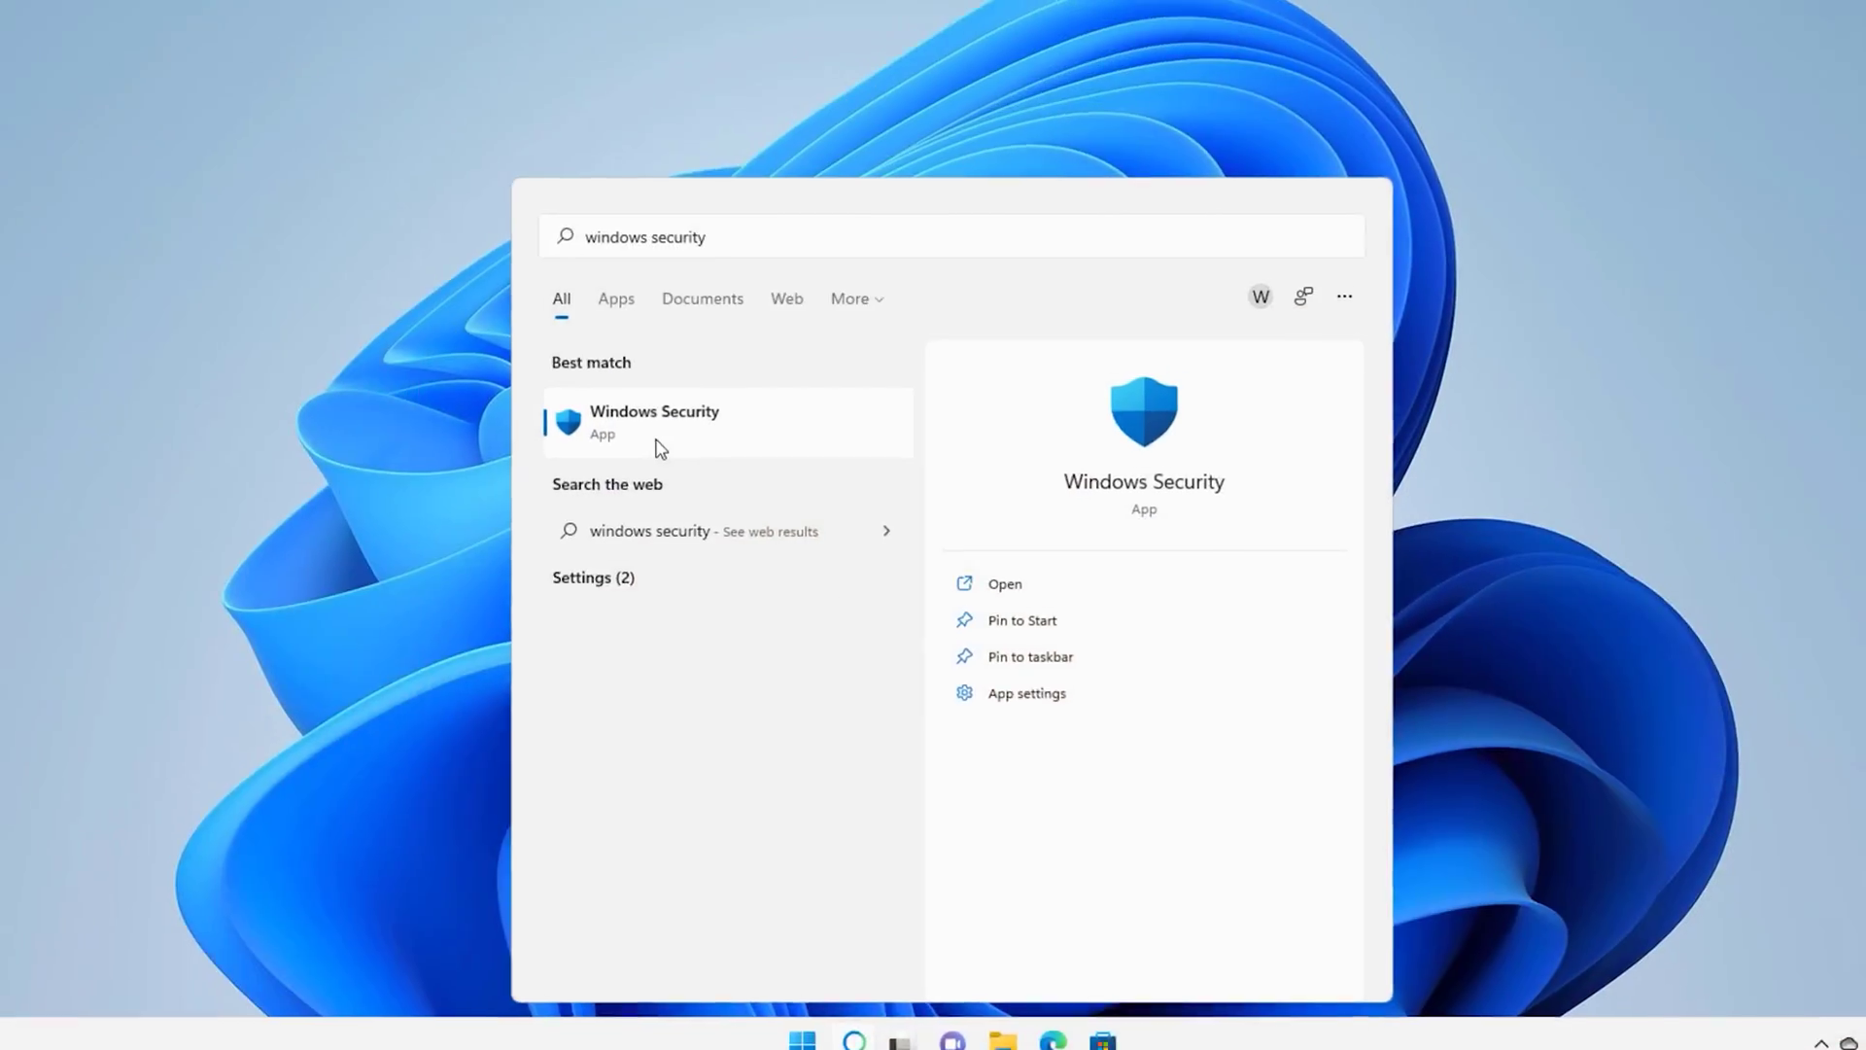
# Open Windows Security from the 'windows security' Start search results.
pyautogui.click(660, 447)
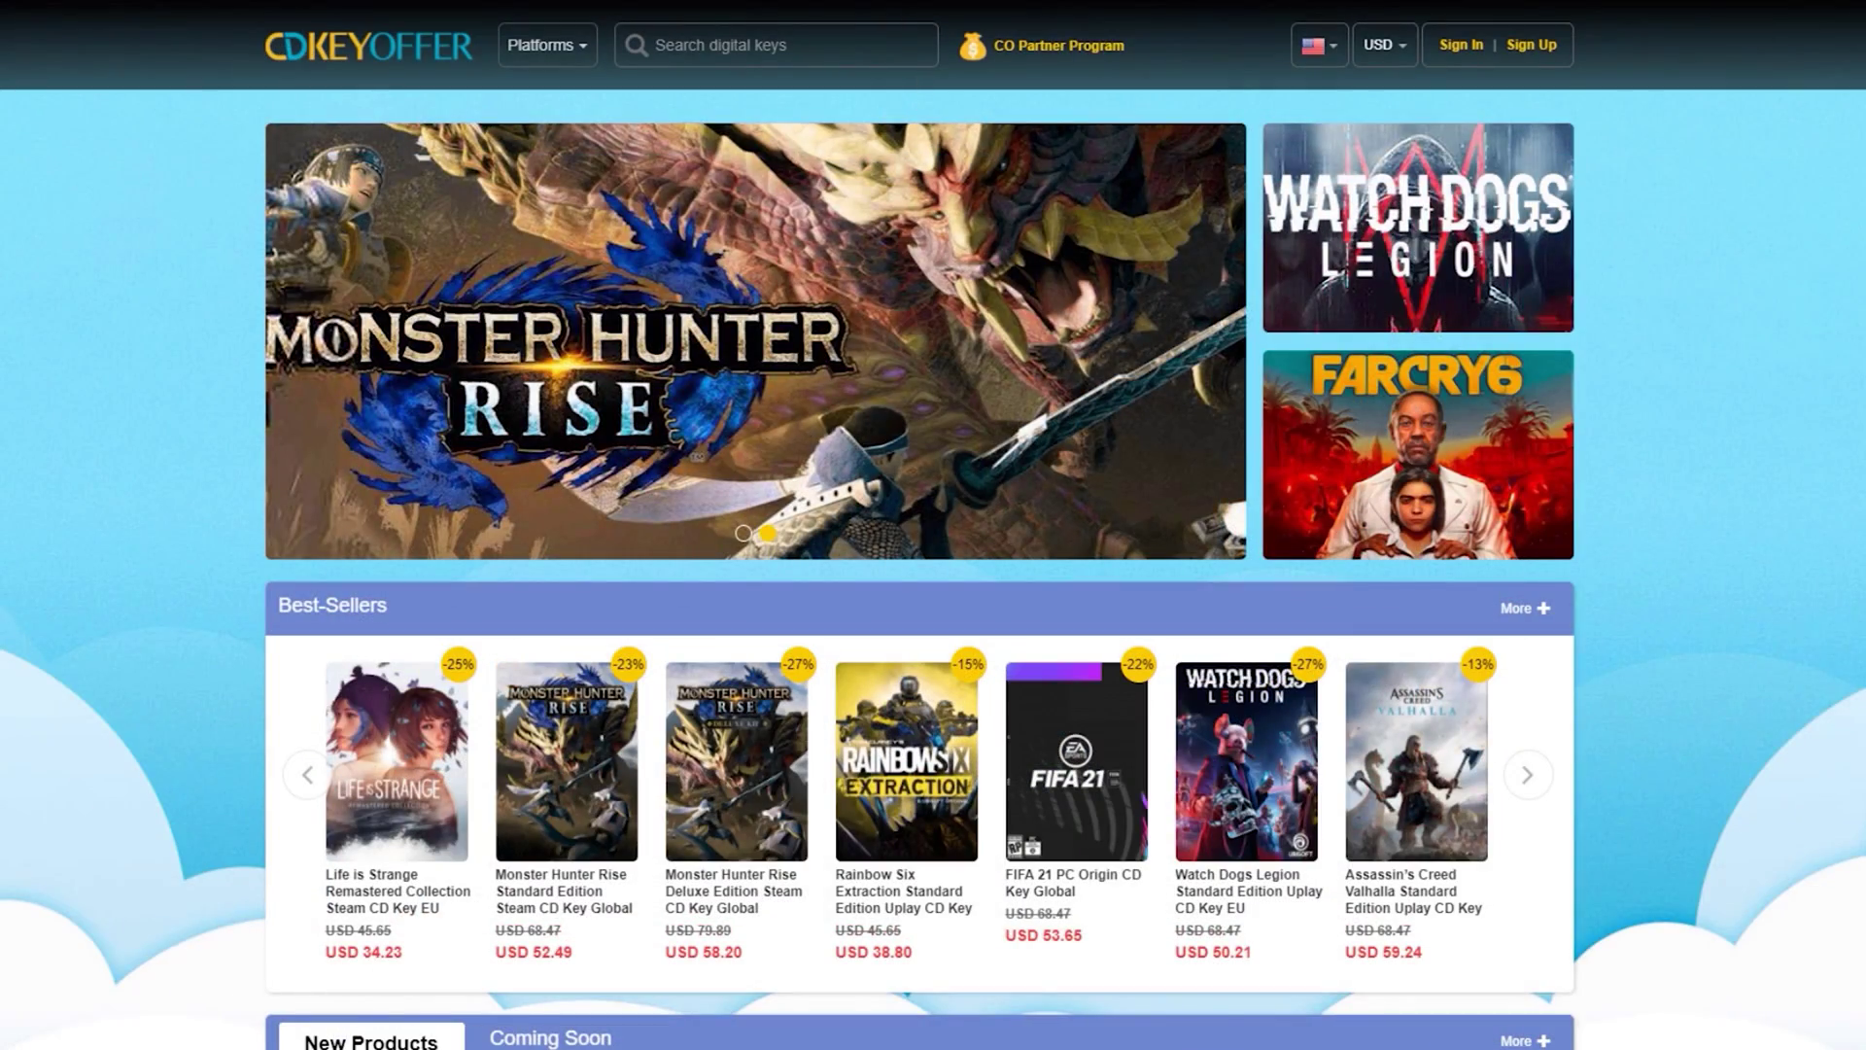
# Find the Windows 10 Pro OEM key, add it to the cart, and apply promo code dood20.
pyautogui.scroll(-10, 919, 525)
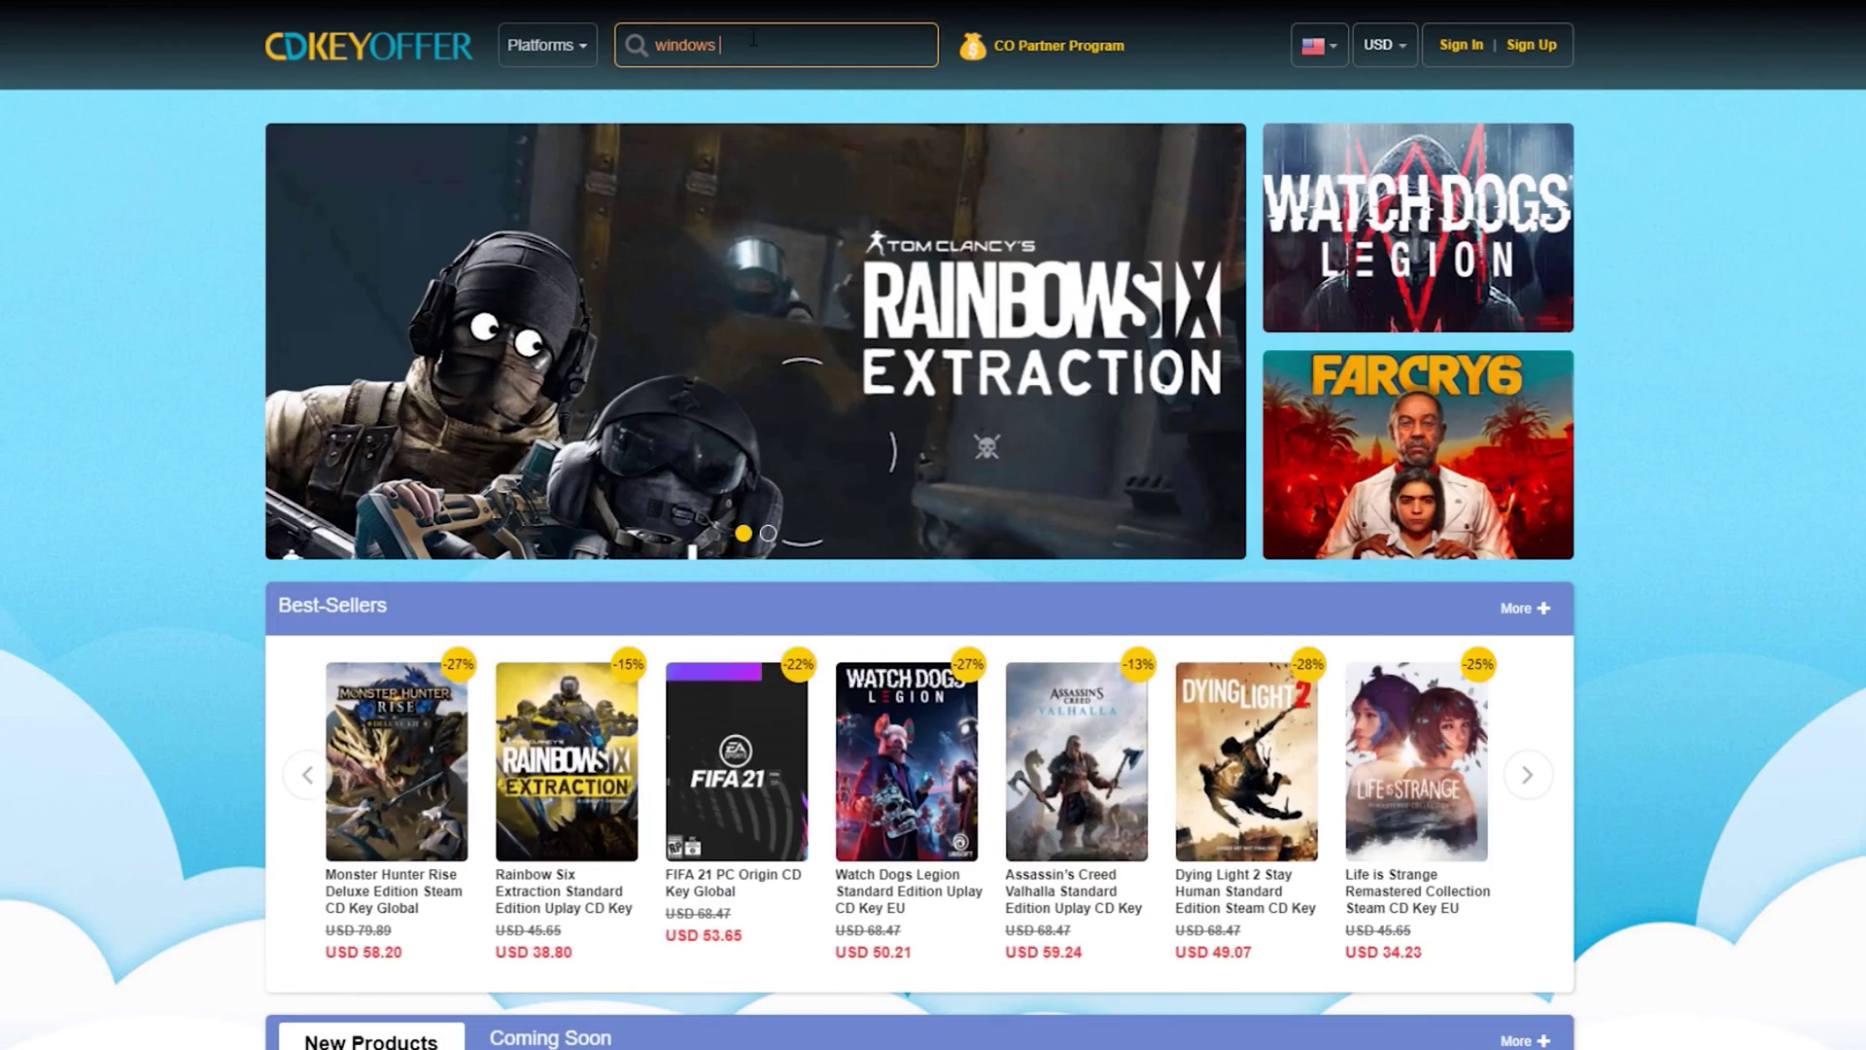
pyautogui.press('Return')
pyautogui.click(440, 330)
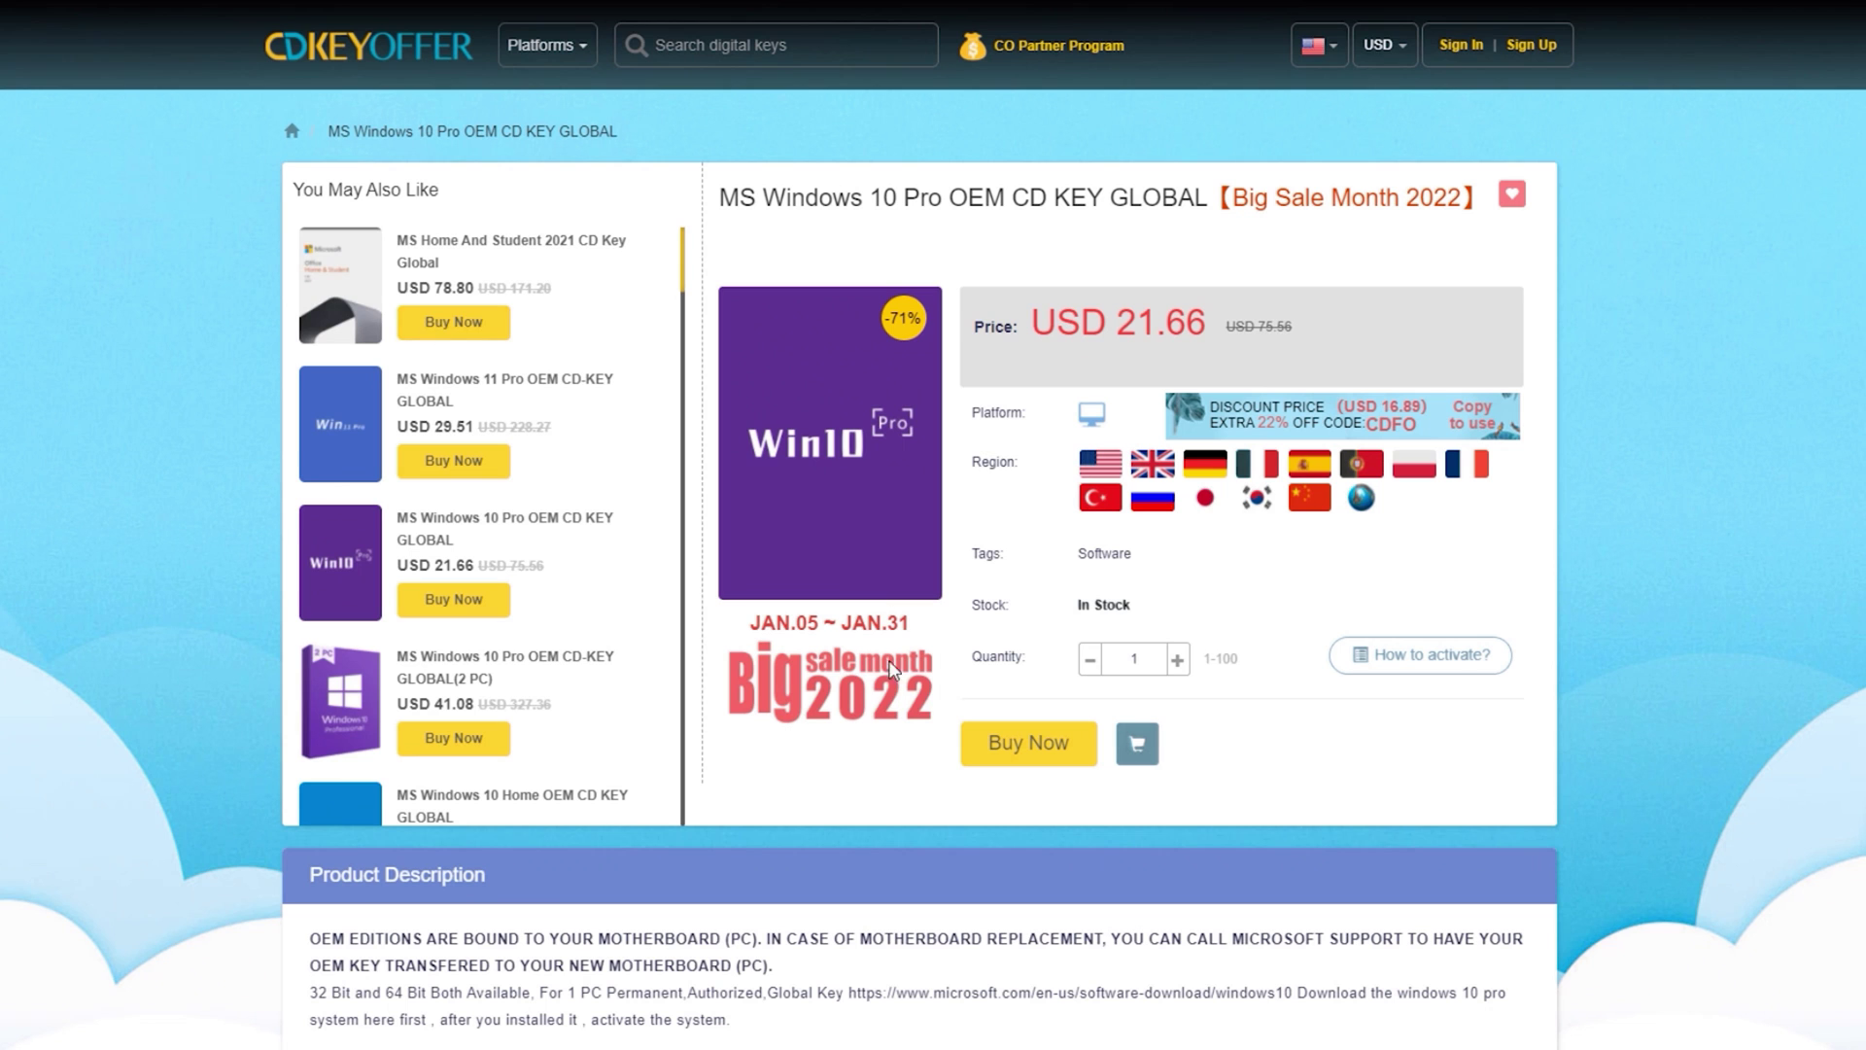
pyautogui.click(1028, 743)
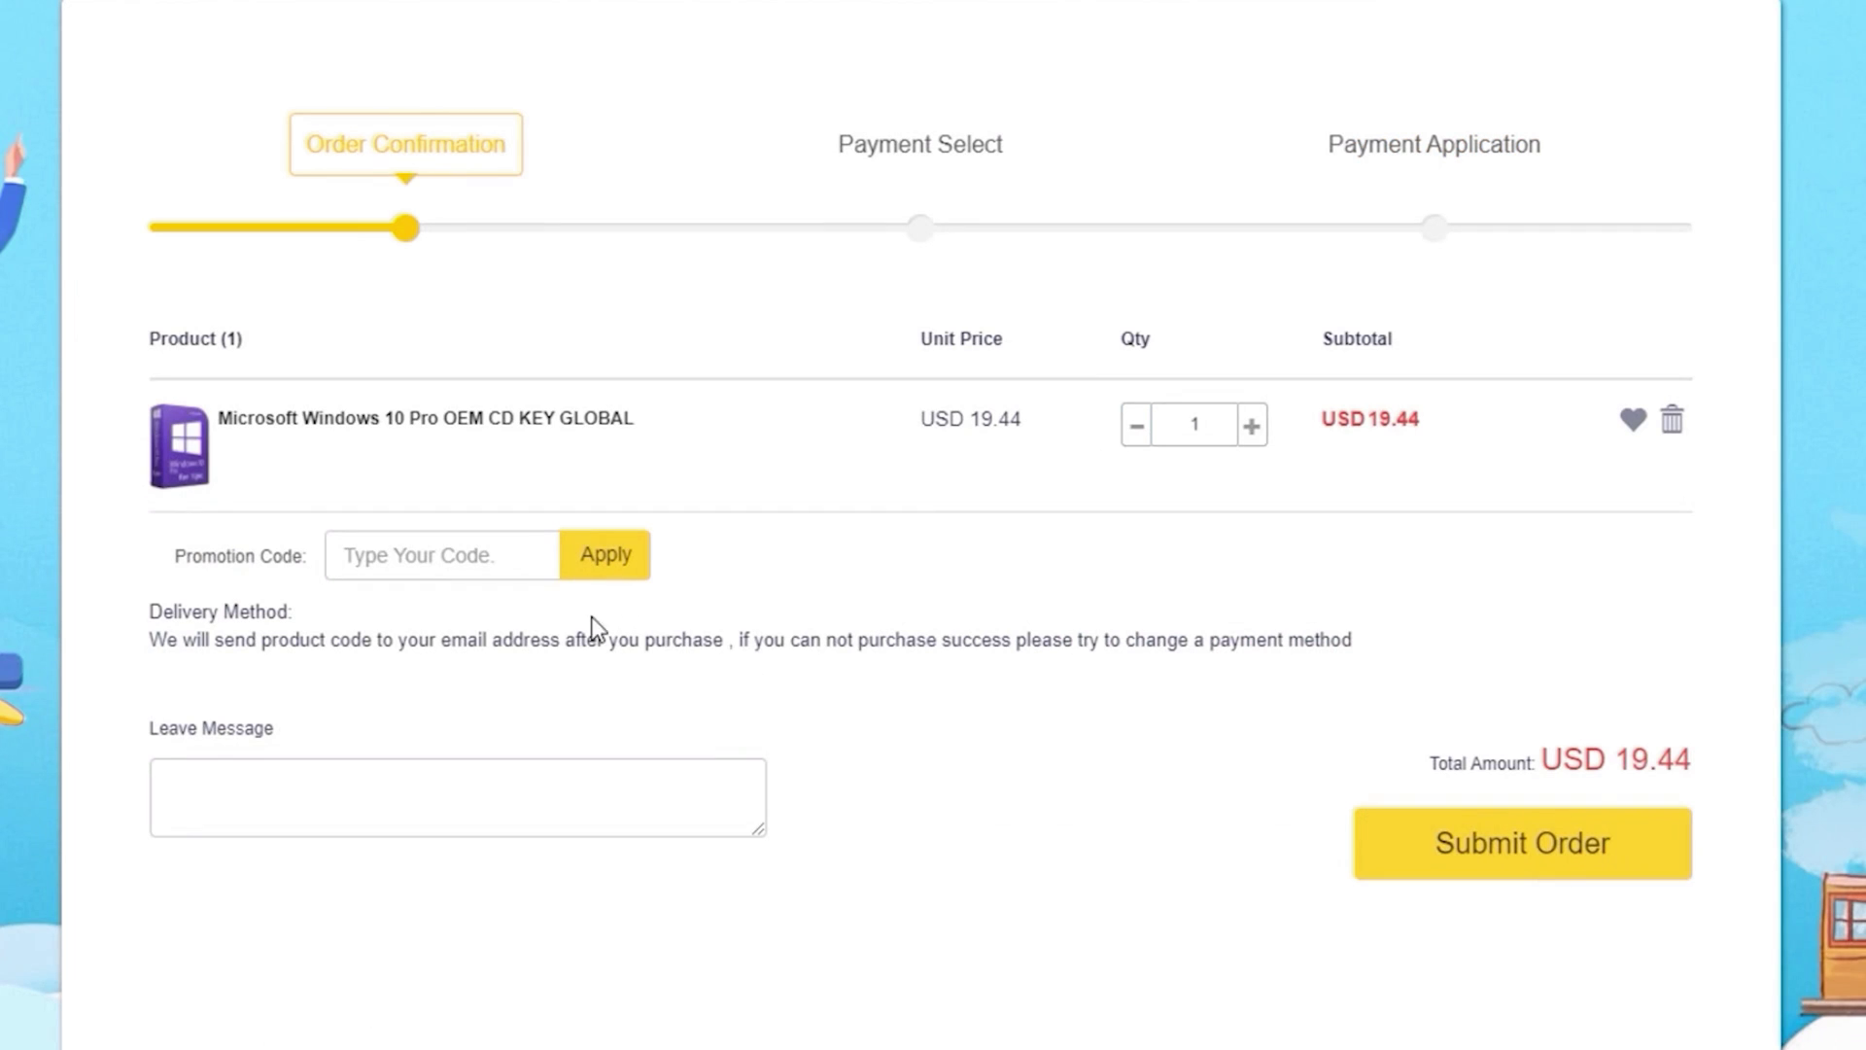
pyautogui.click(509, 563)
pyautogui.write('dood20')
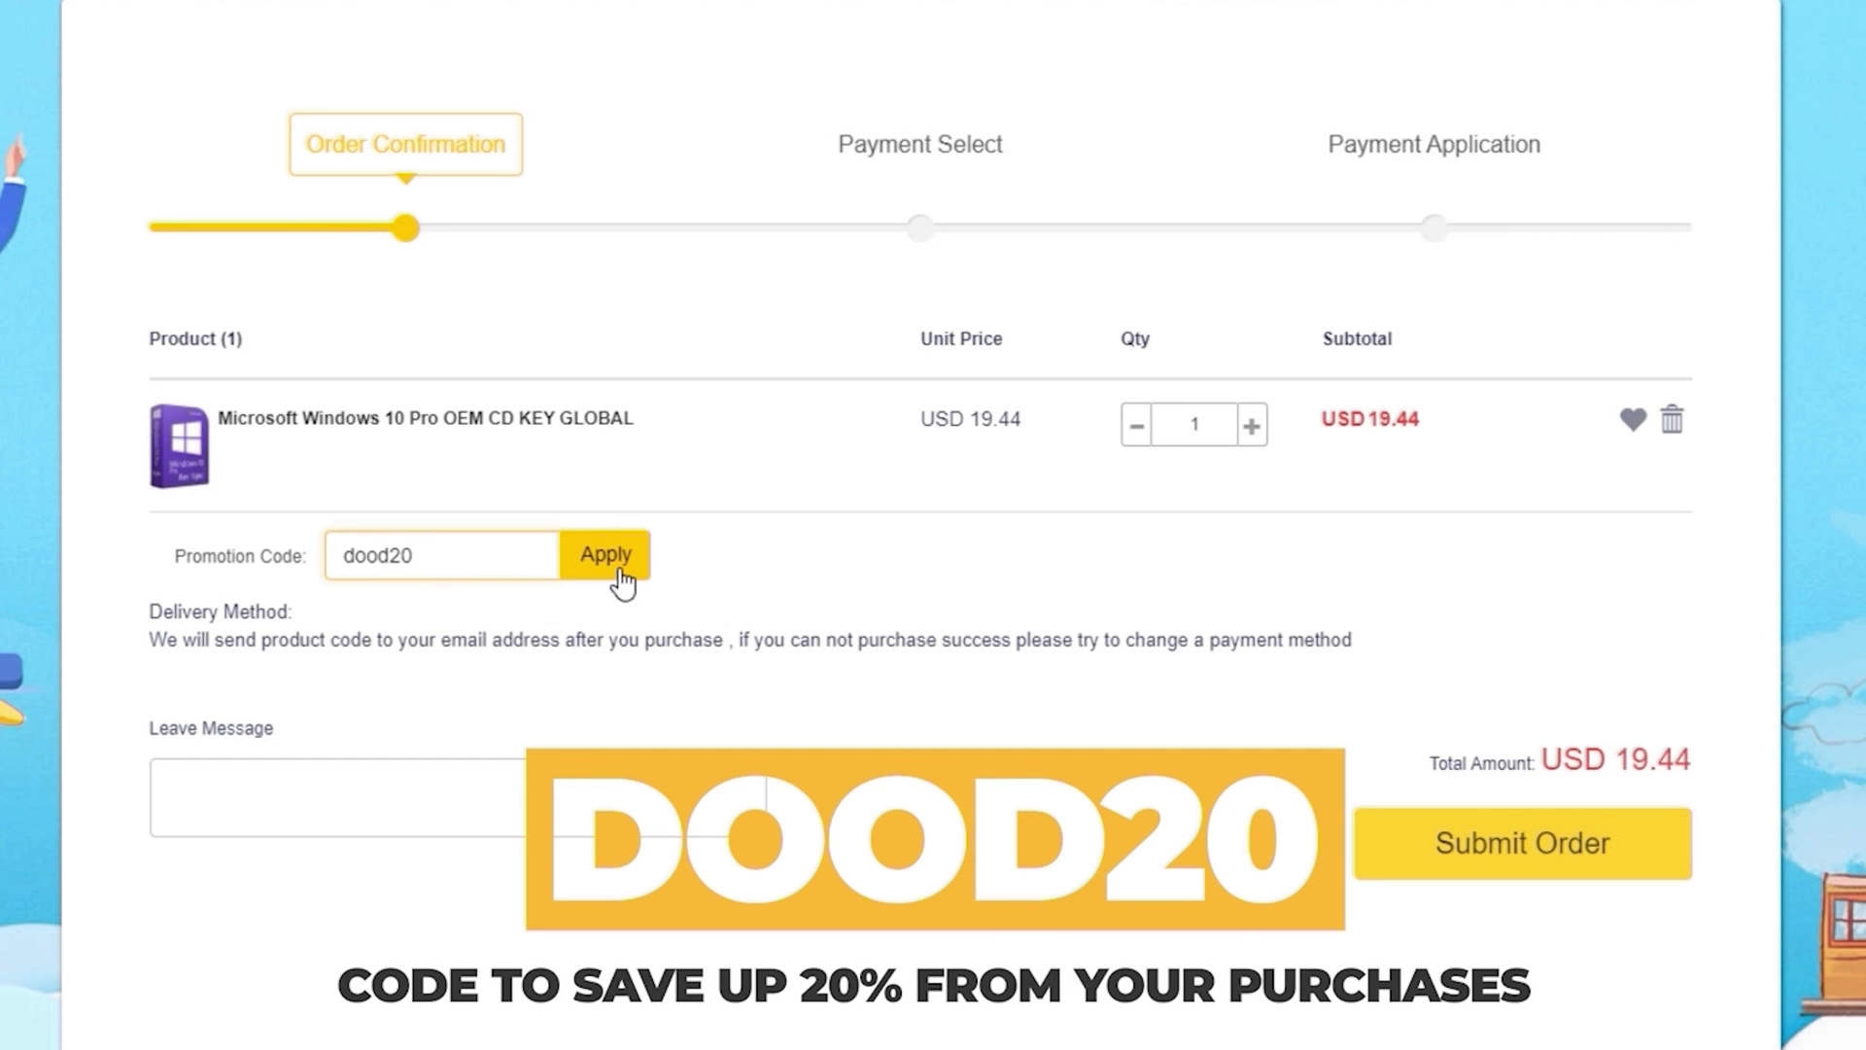
pyautogui.click(618, 565)
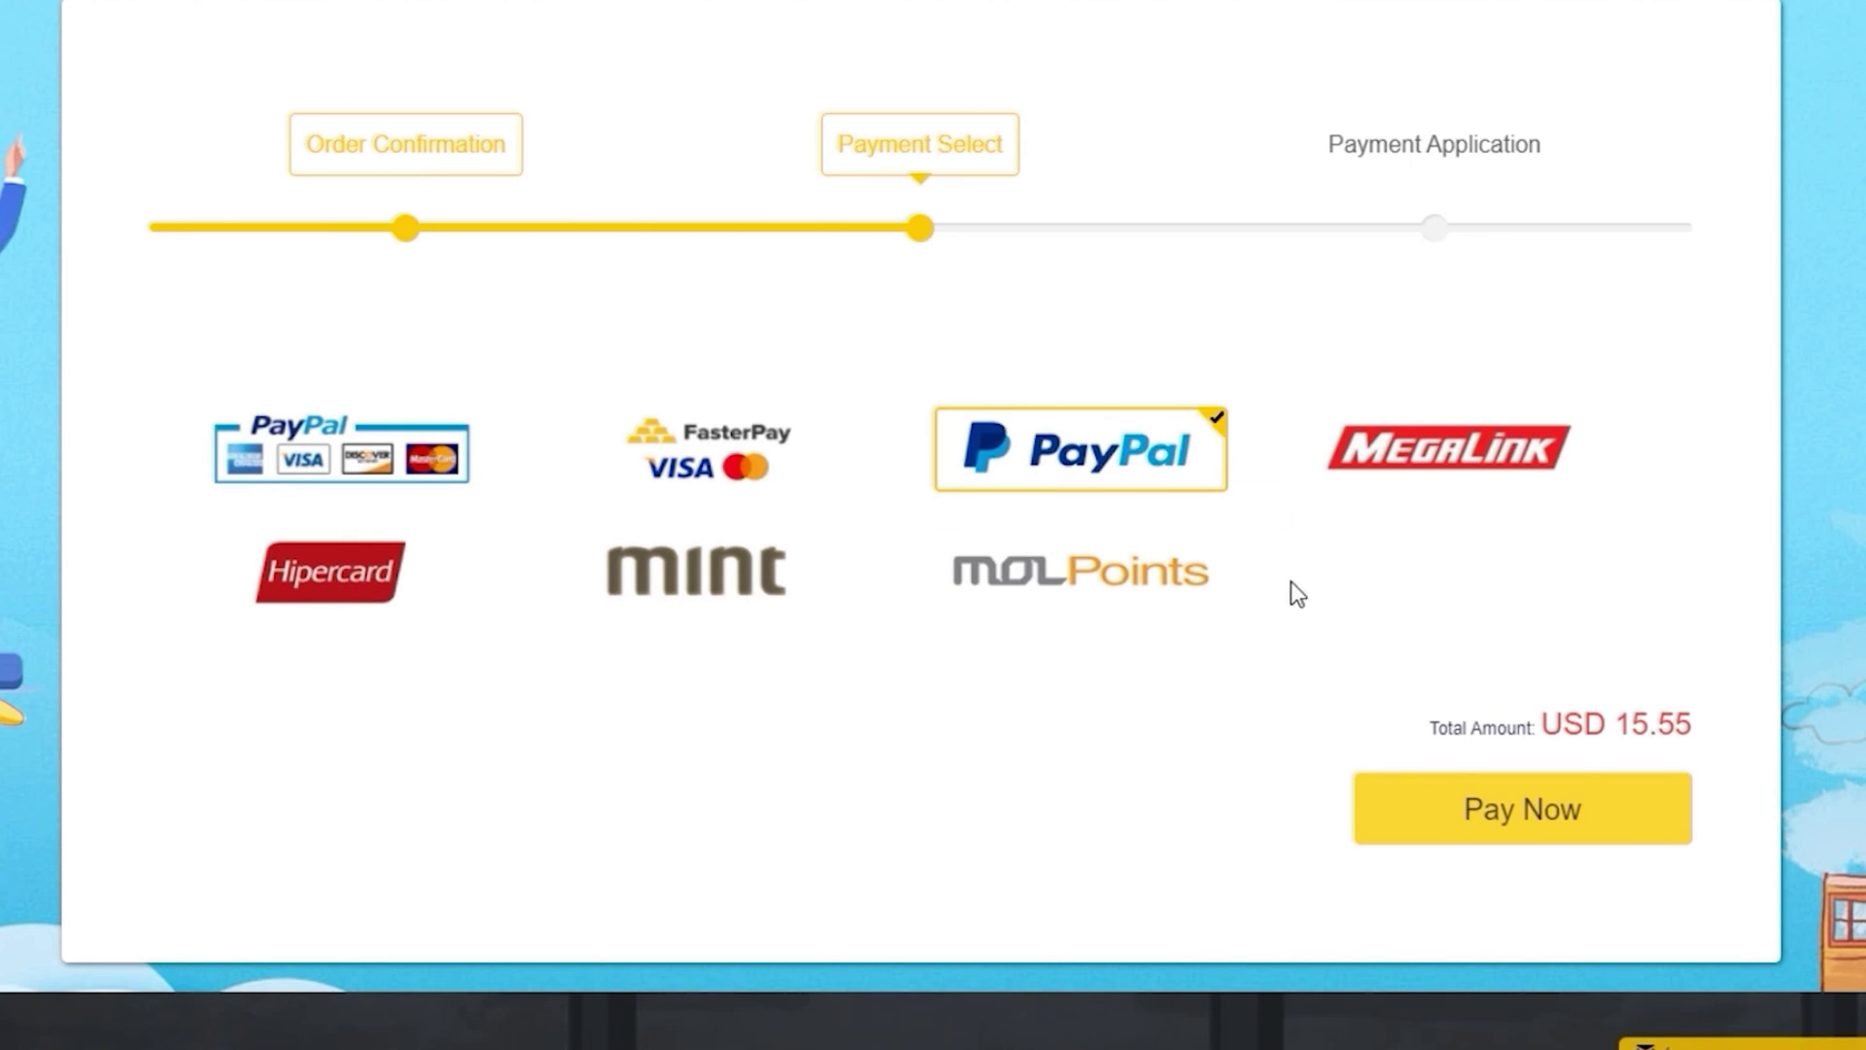
# Submit and pay for the order, reveal the purchased key, and use it to activate Windows.
pyautogui.click(1512, 807)
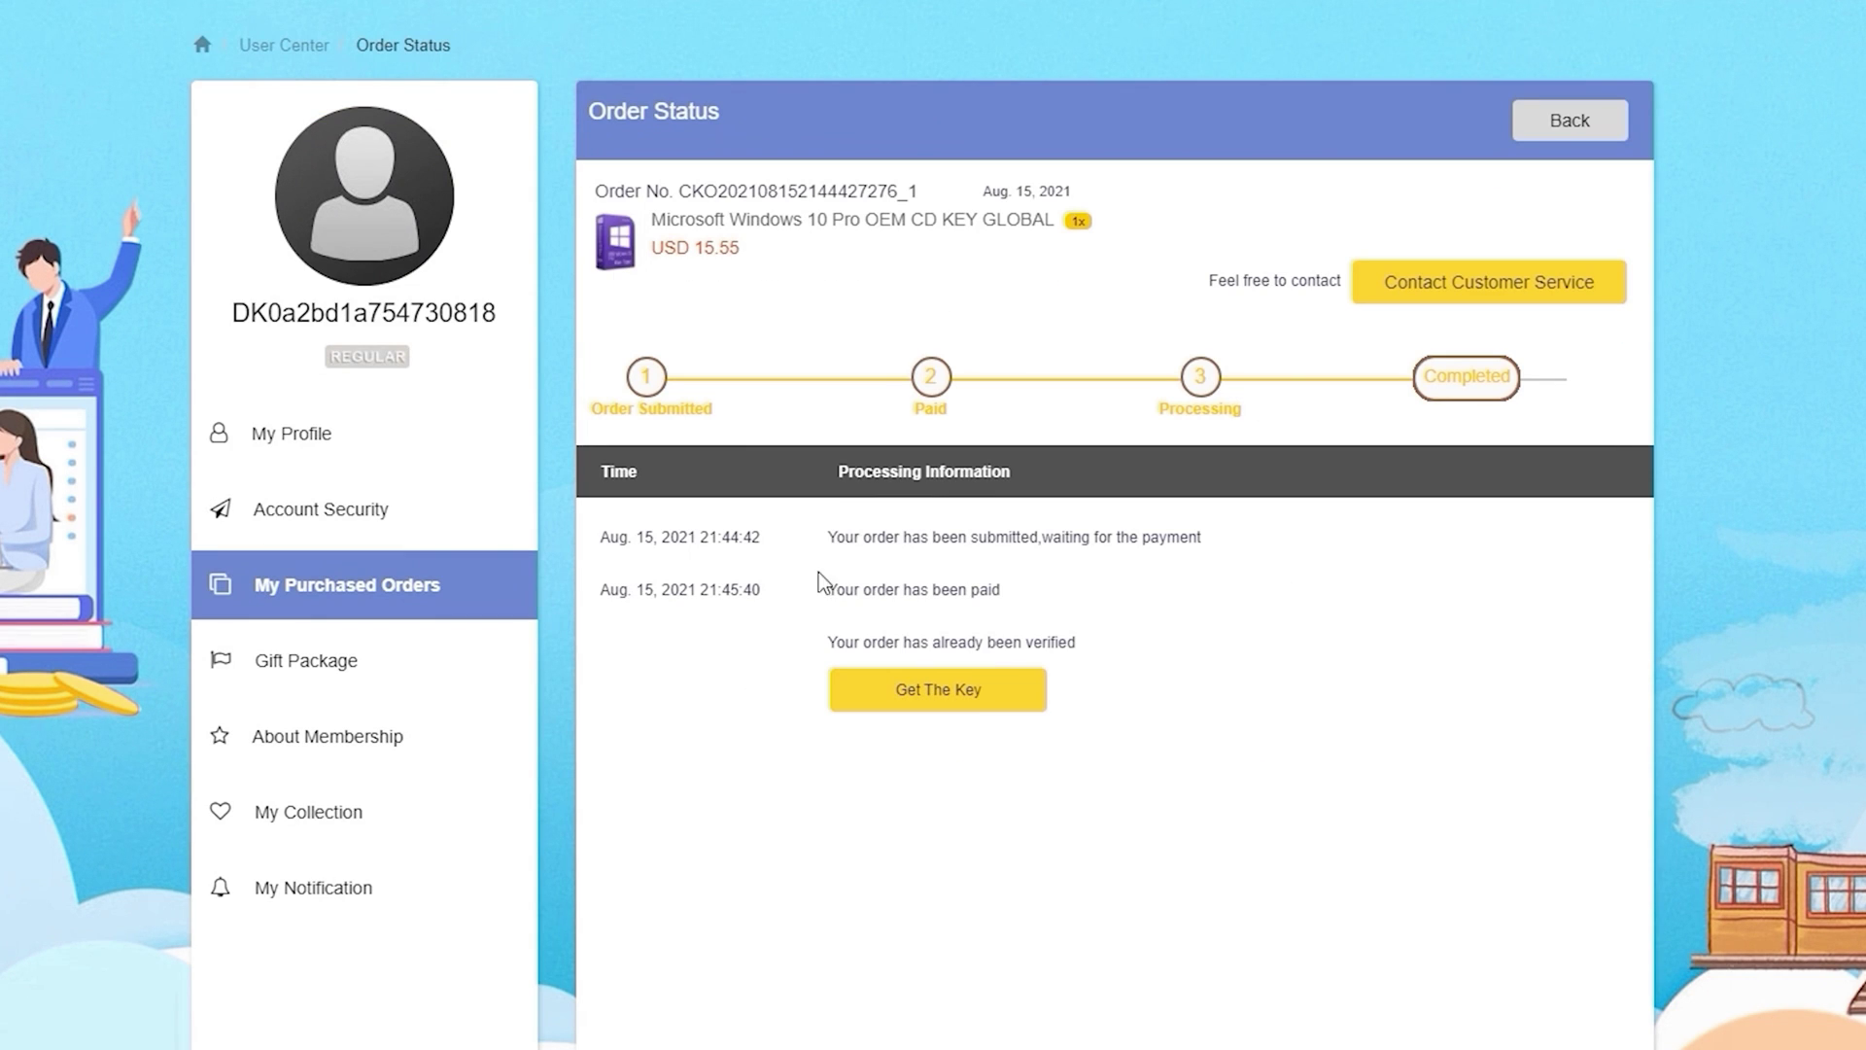
pyautogui.moveTo(1129, 645); pyautogui.dragTo(811, 645)
pyautogui.click(938, 689)
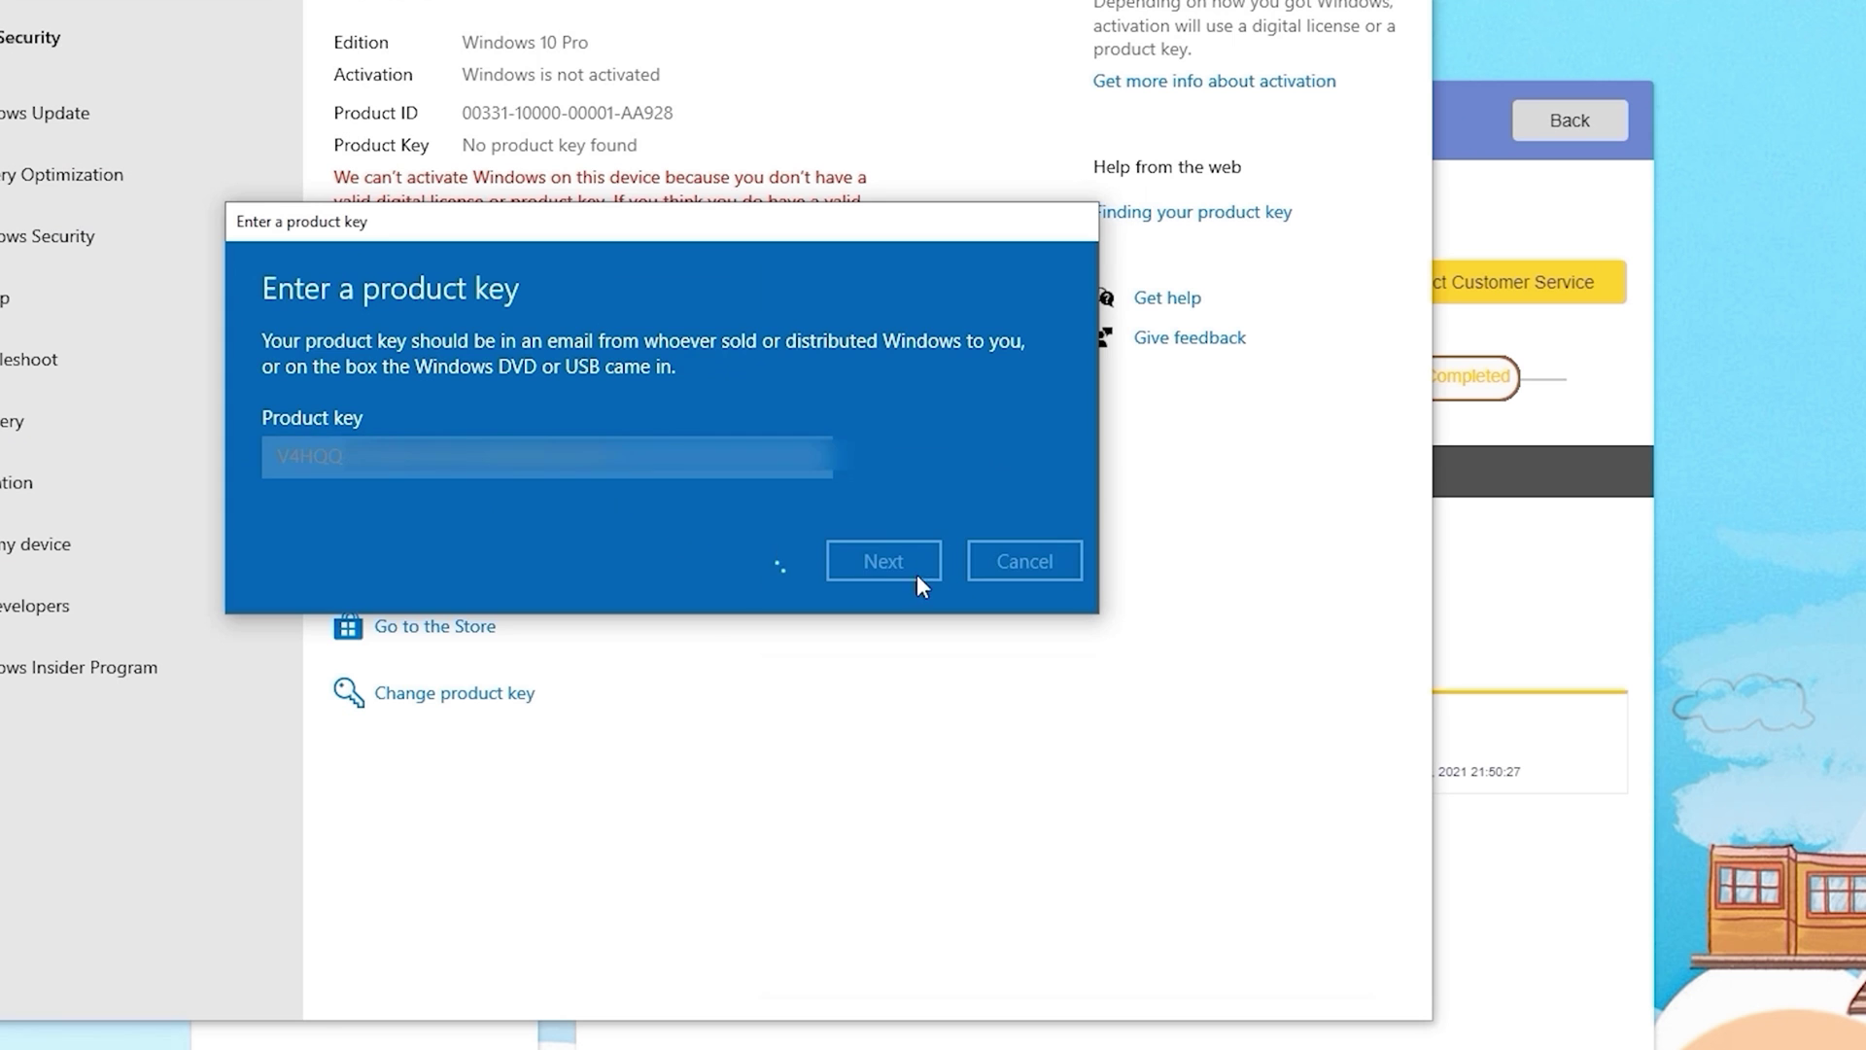
pyautogui.click(917, 574)
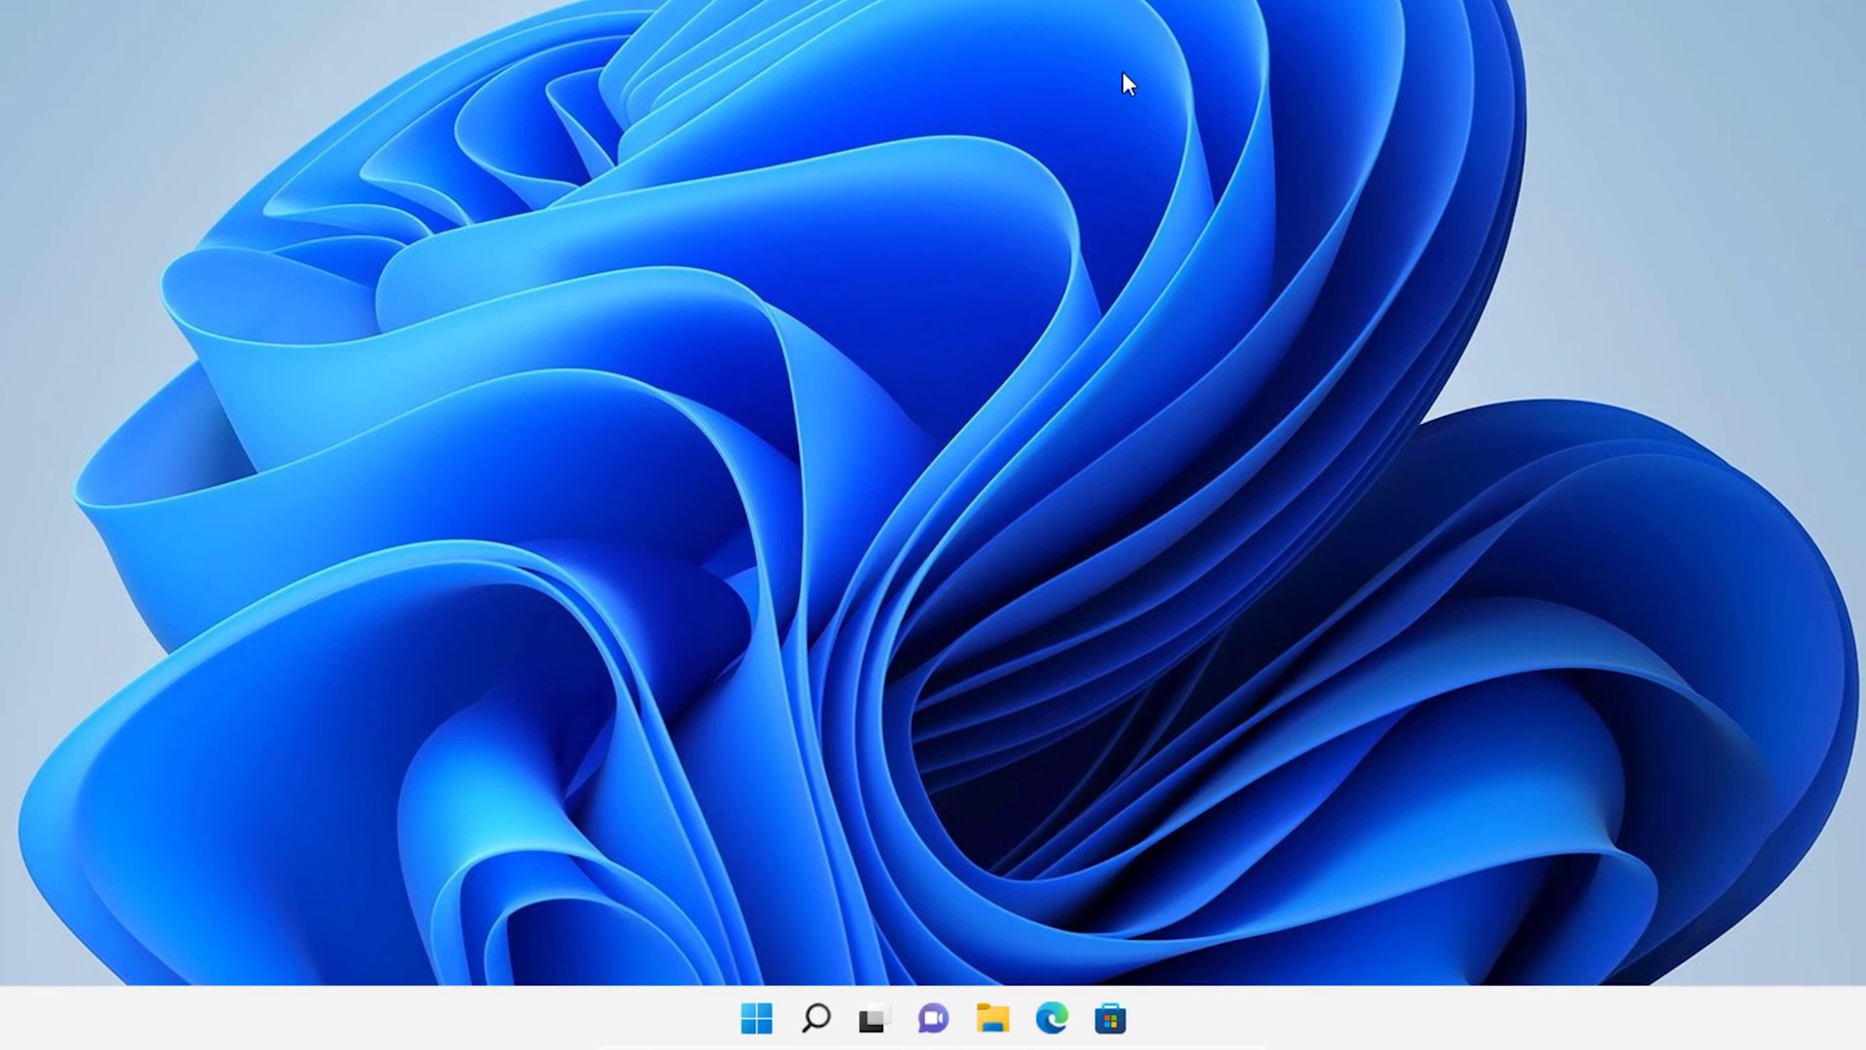
# Enable Minimal safe boot in msconfig's Boot settings, apply it, and exit without restarting.
pyautogui.click(759, 1016)
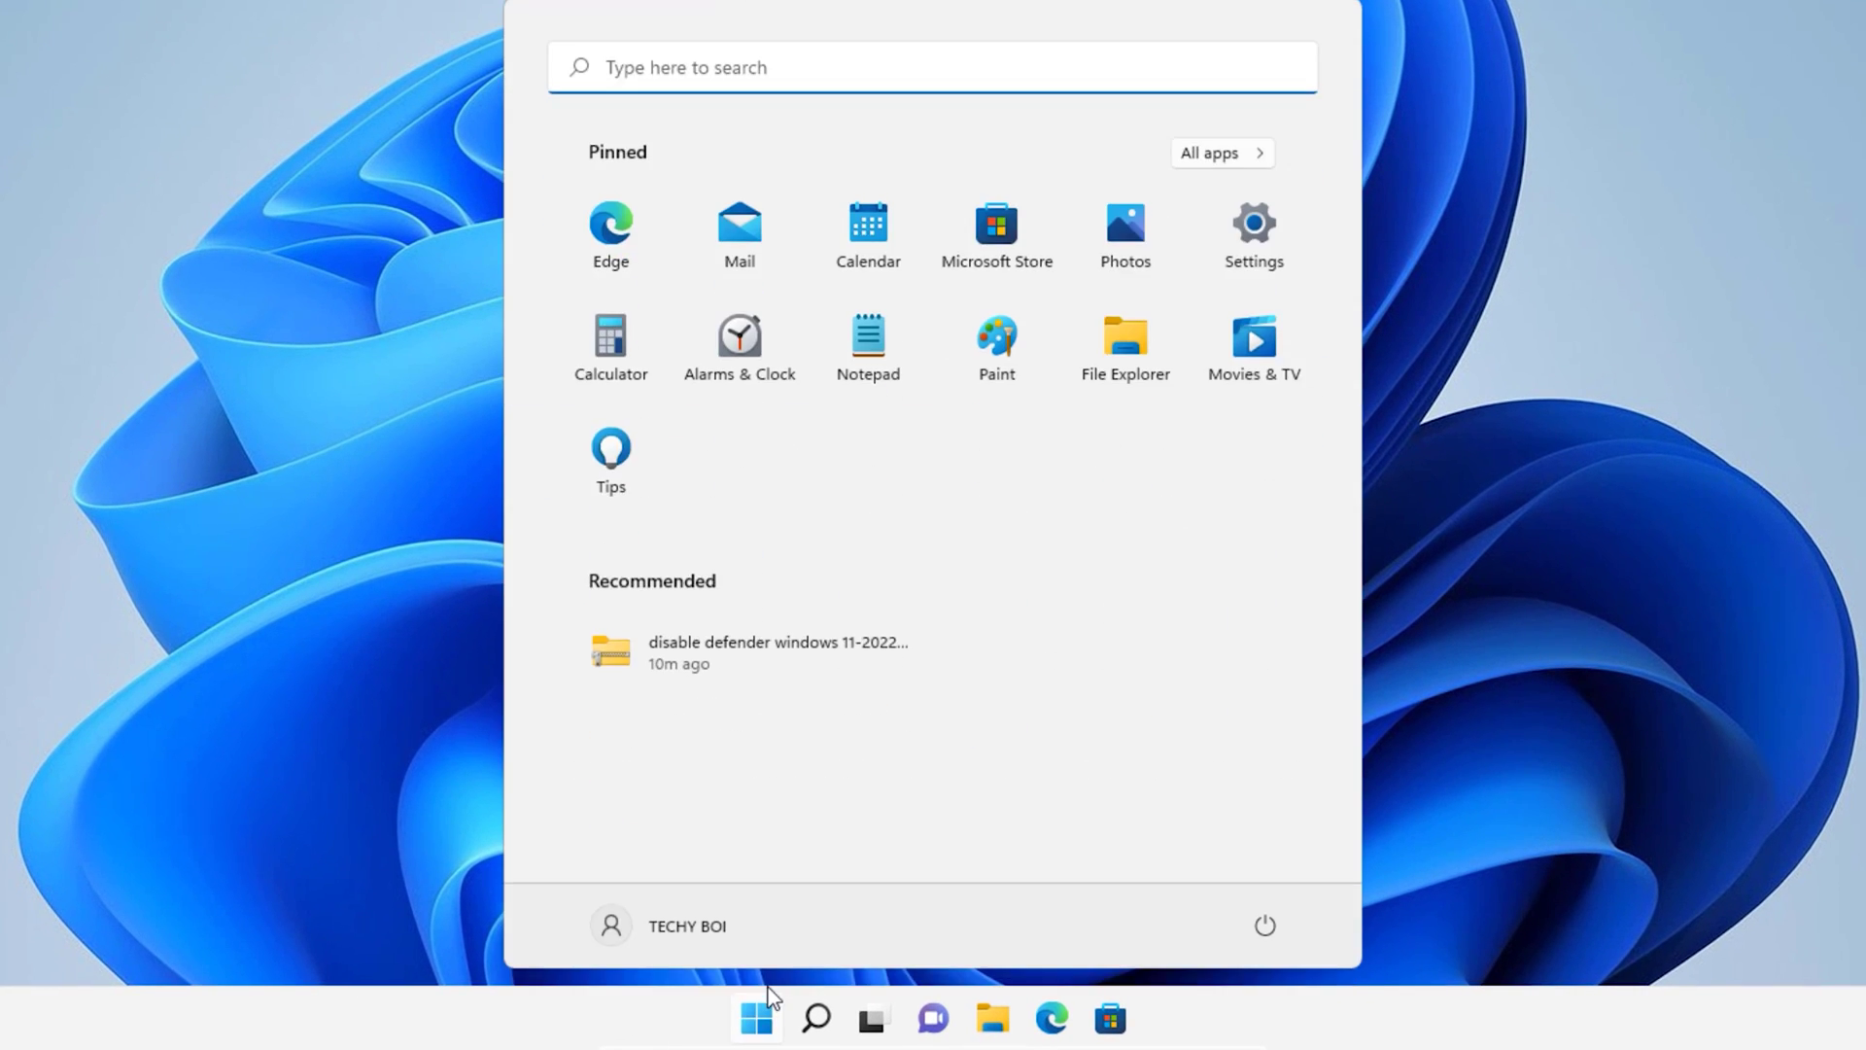
pyautogui.write('msconfig')
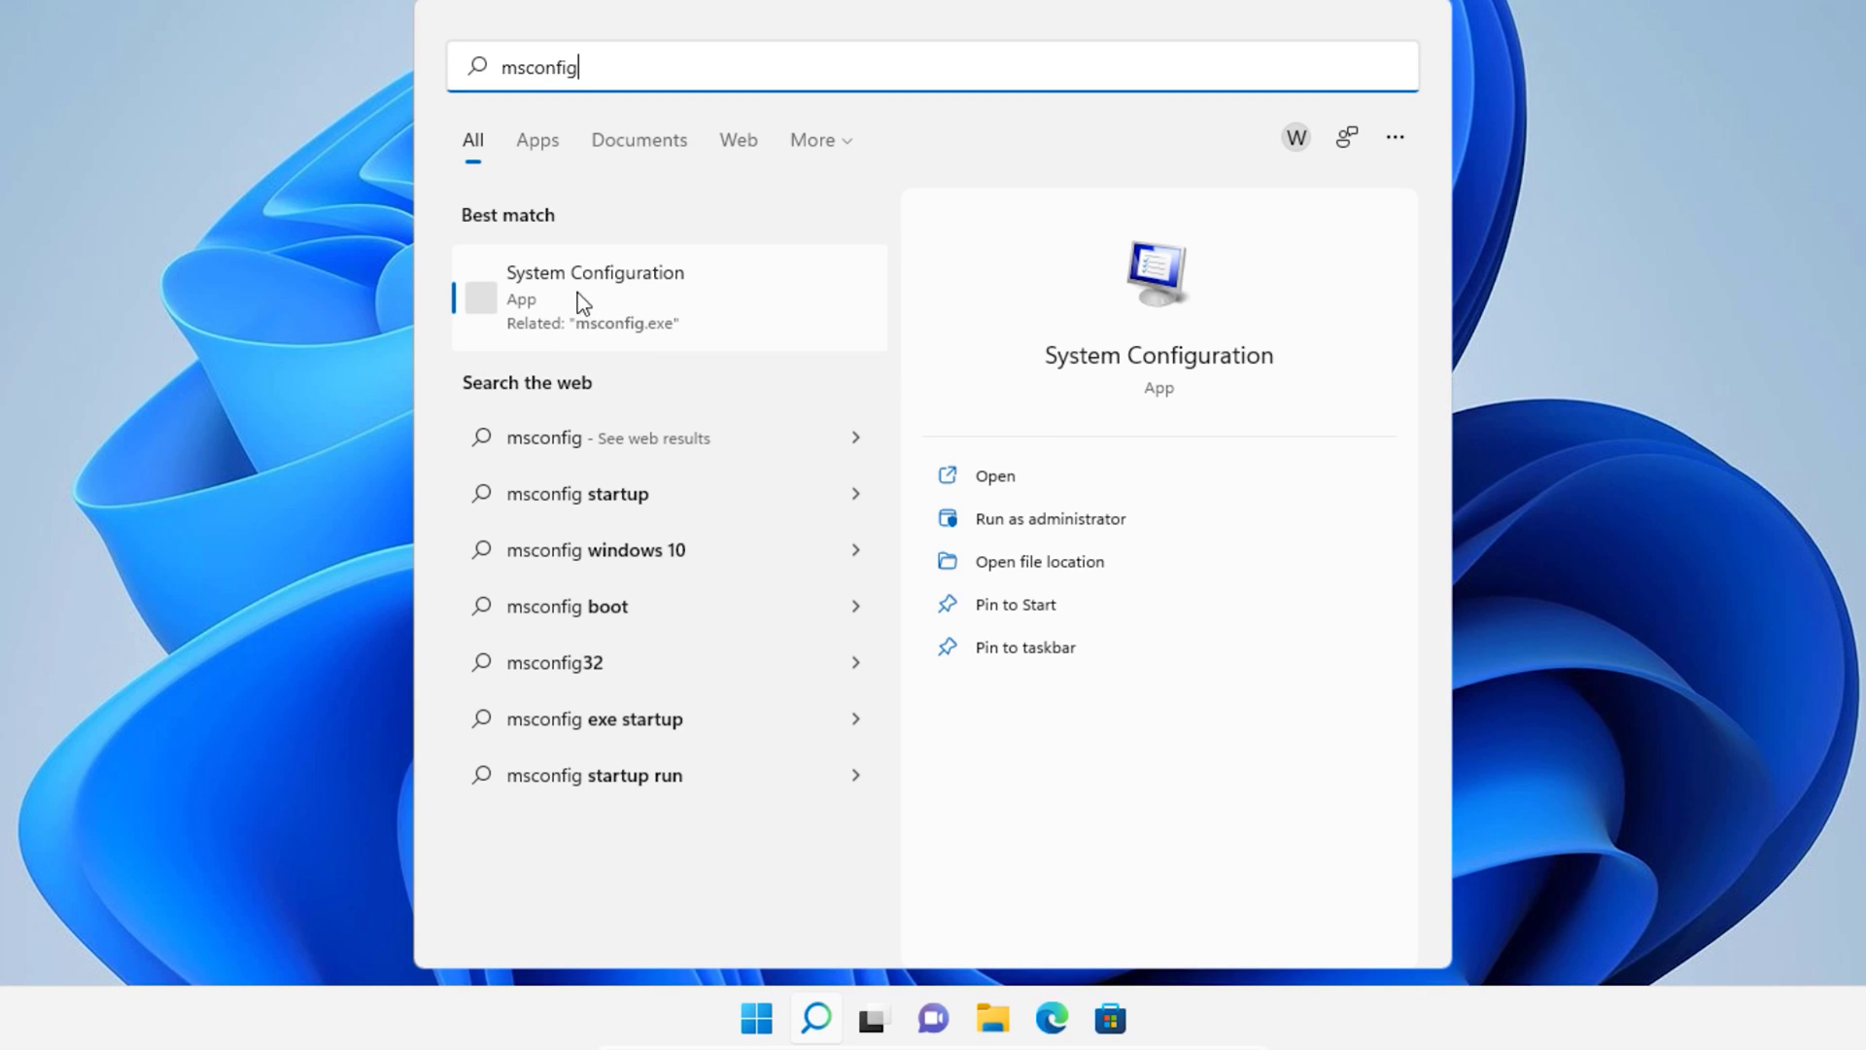
pyautogui.click(592, 317)
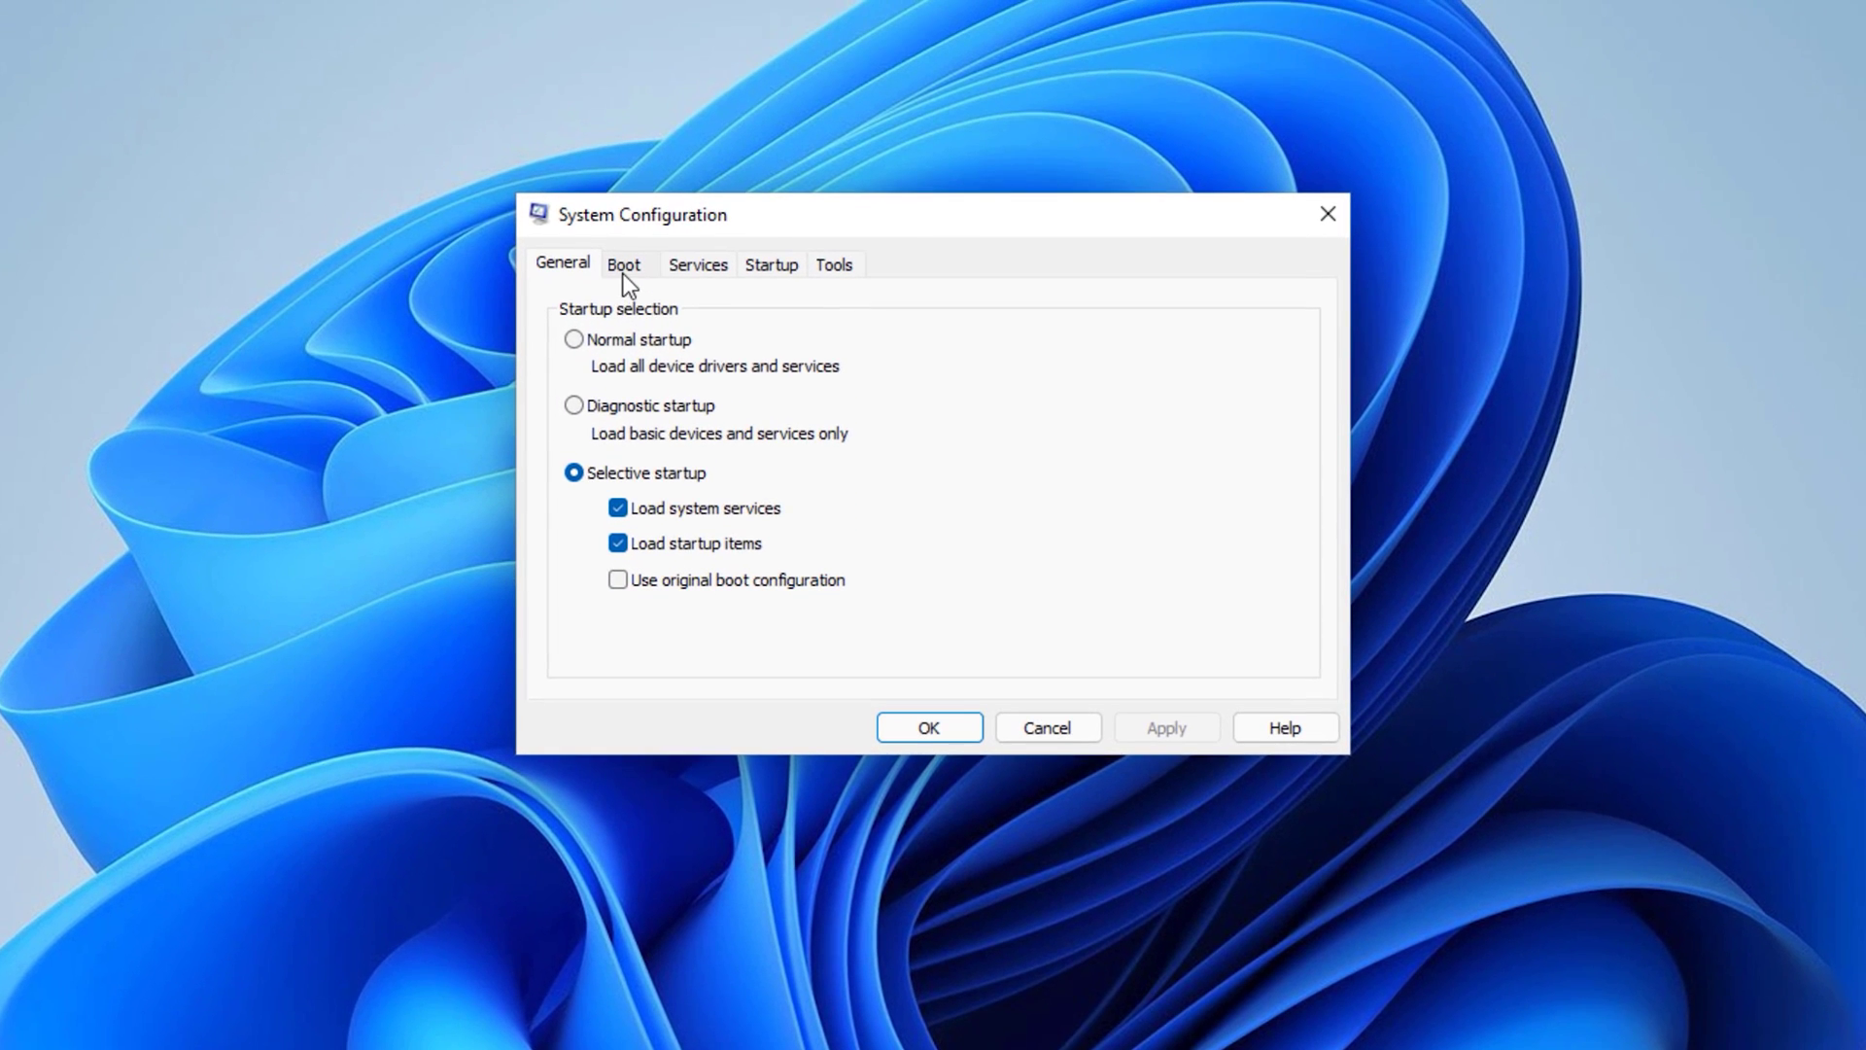
pyautogui.click(624, 266)
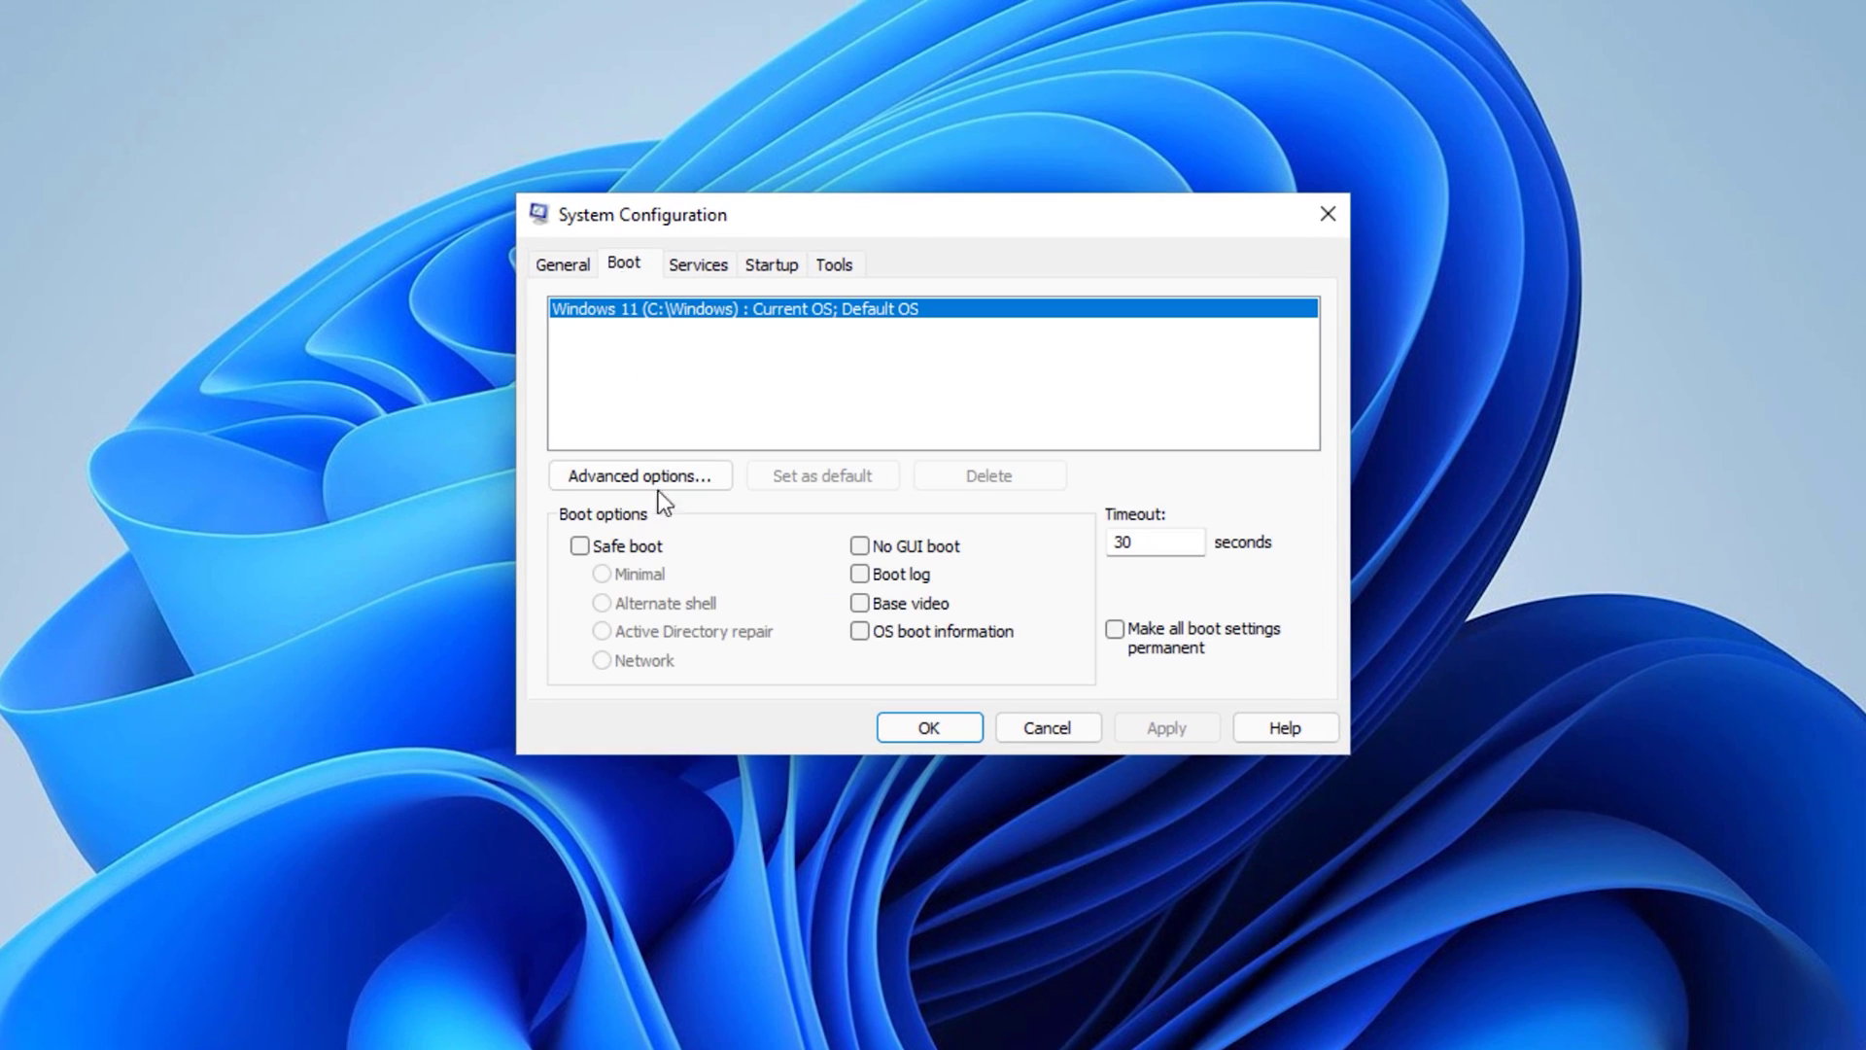
pyautogui.click(580, 546)
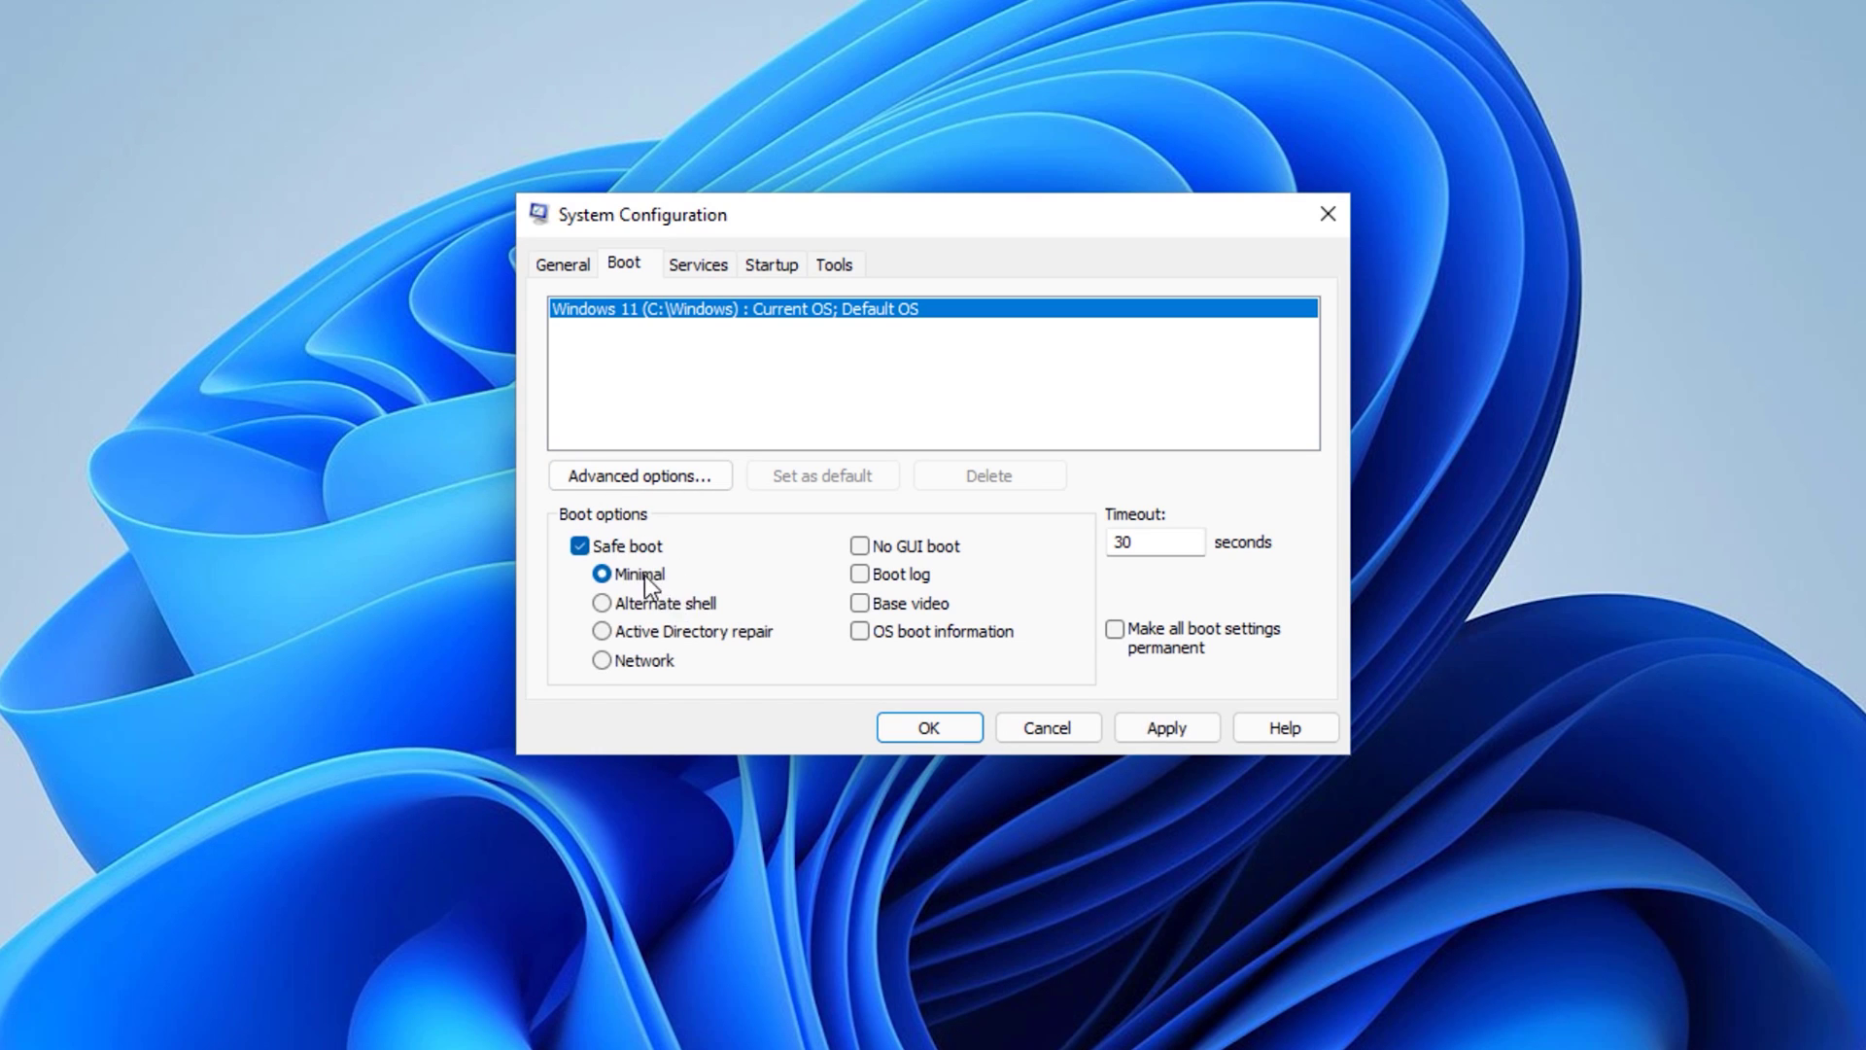
pyautogui.click(1140, 731)
pyautogui.click(944, 728)
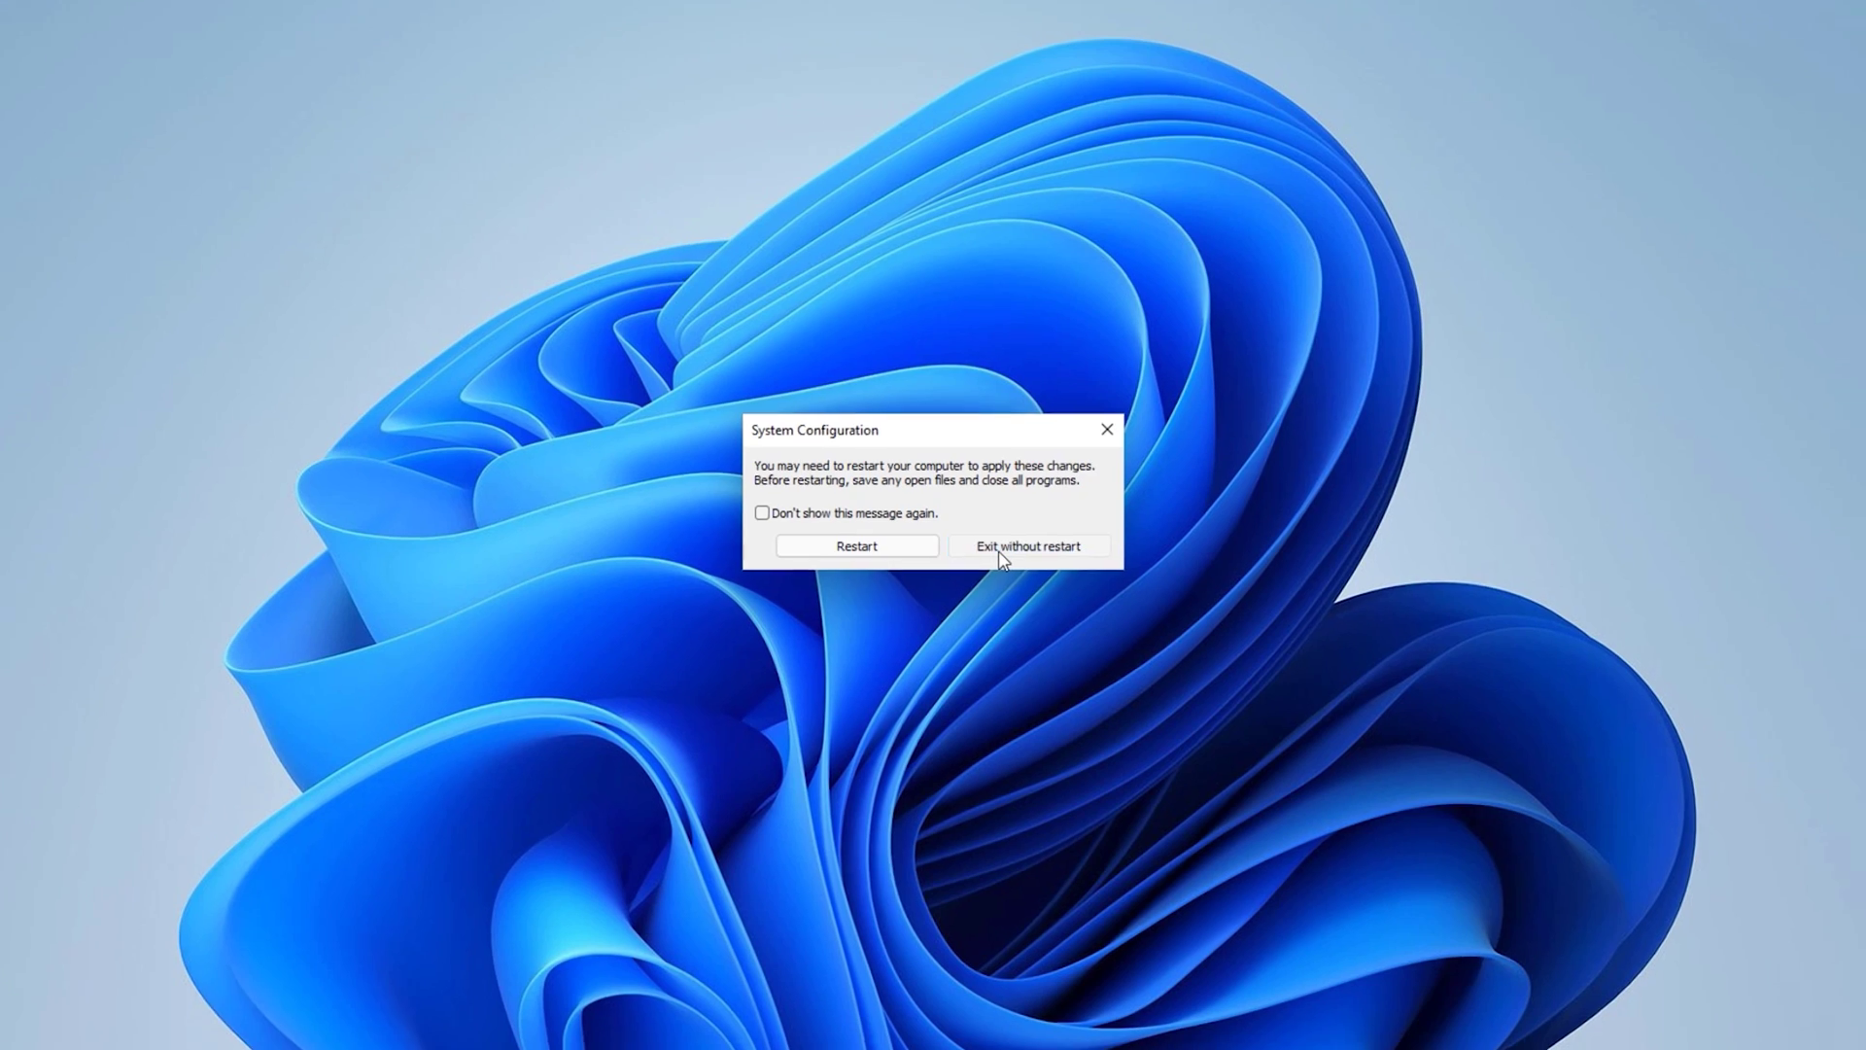
pyautogui.click(1020, 550)
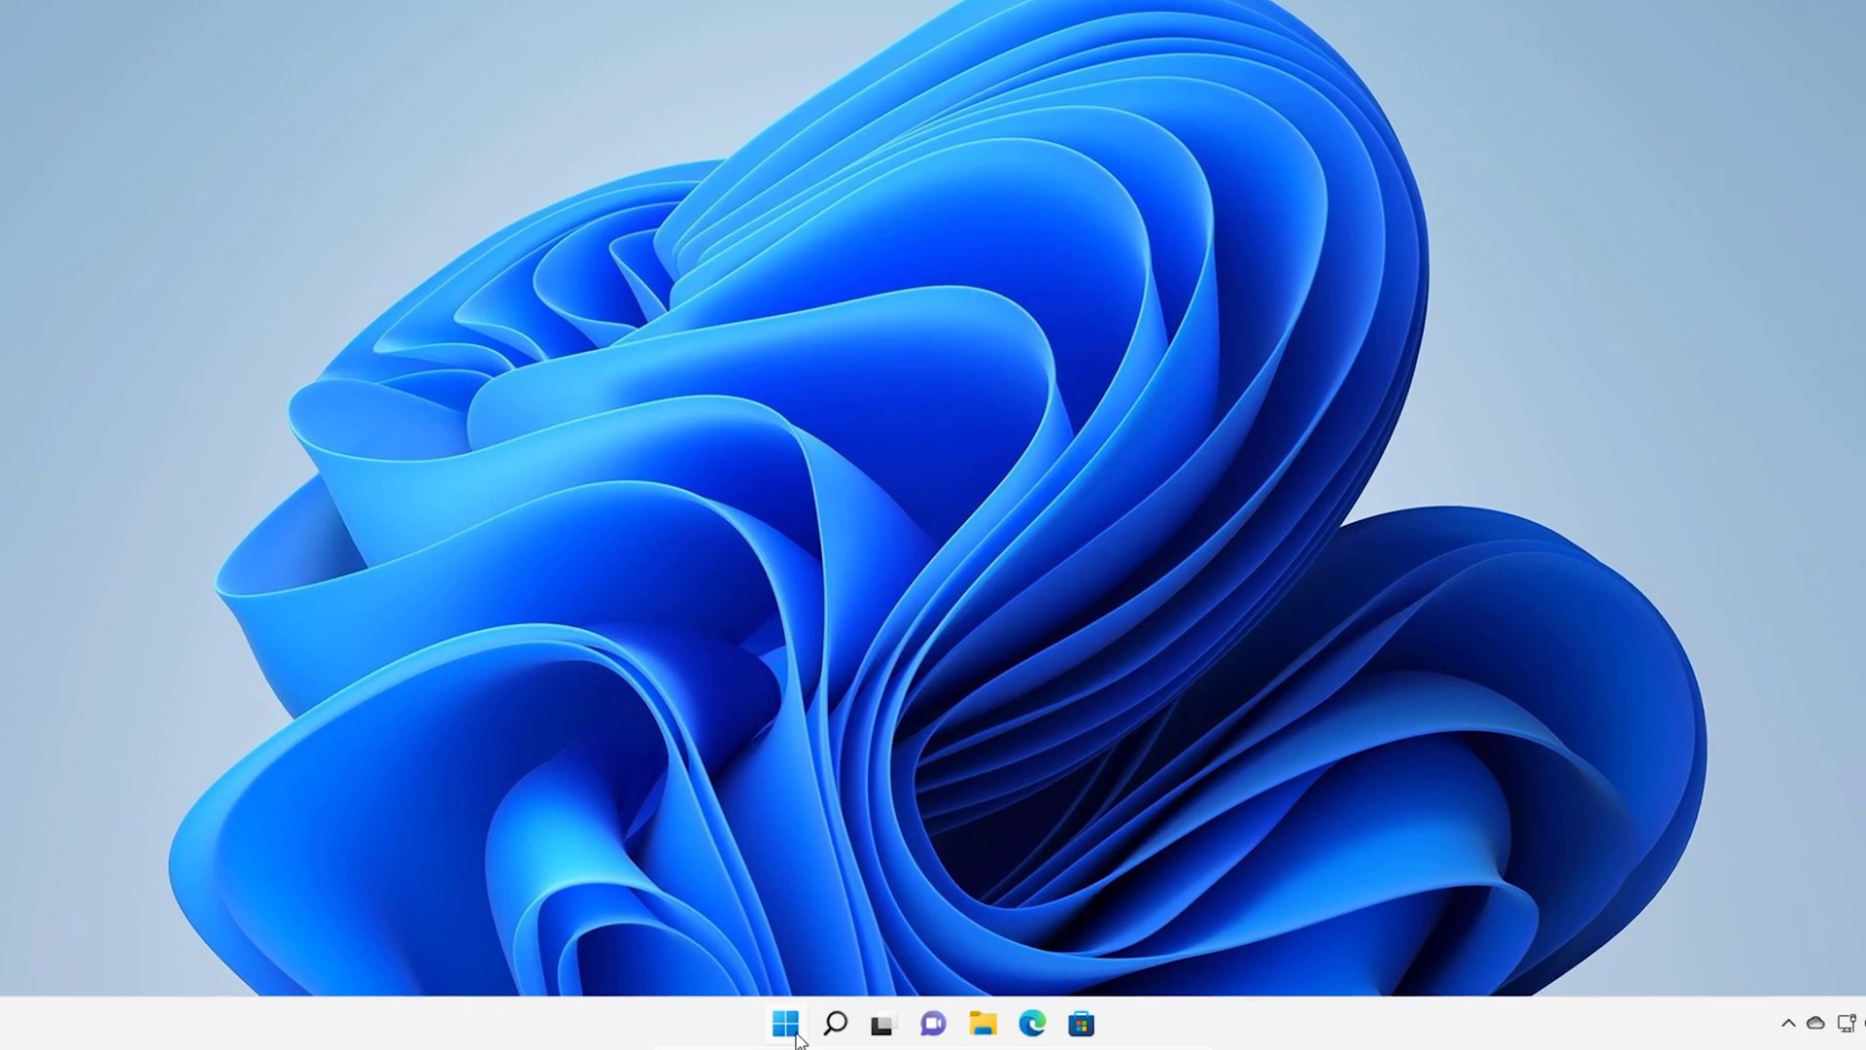
# Search 'windows security', view its Security at a glance page, then close the app.
pyautogui.click(805, 1027)
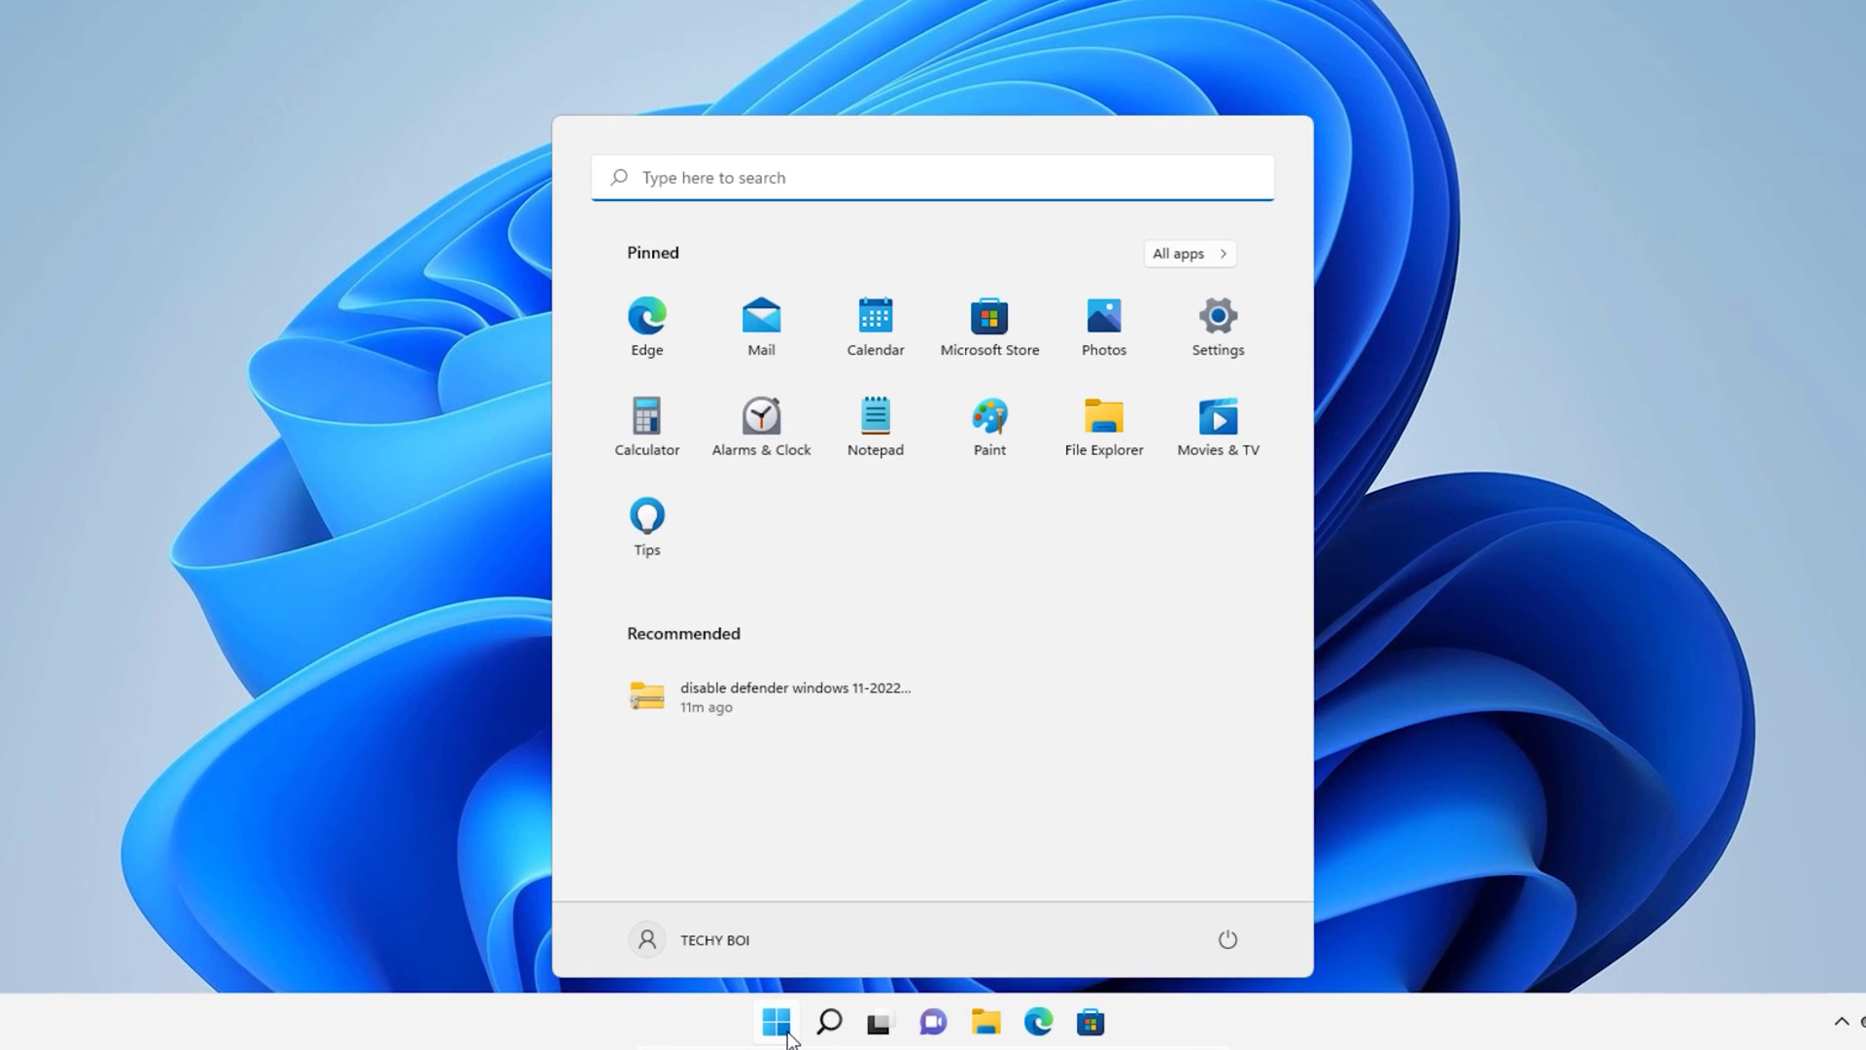
pyautogui.write('w')
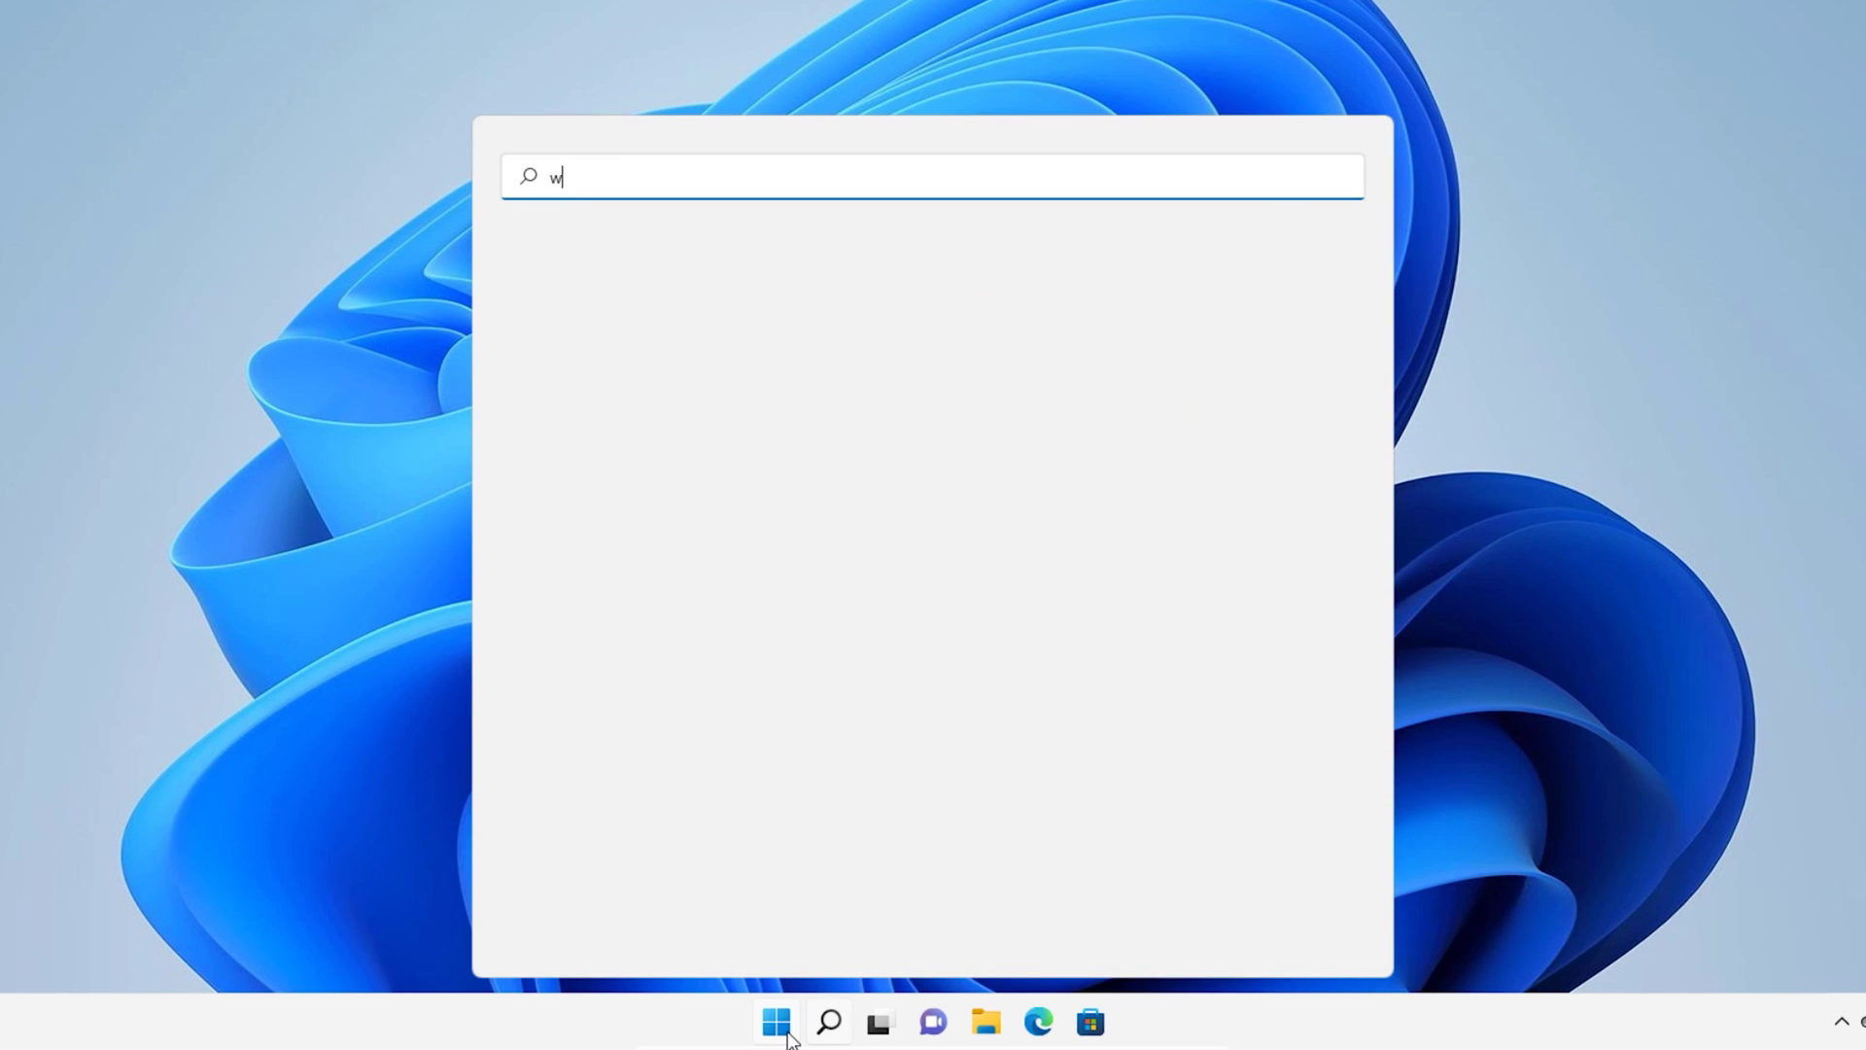
pyautogui.write('indows security')
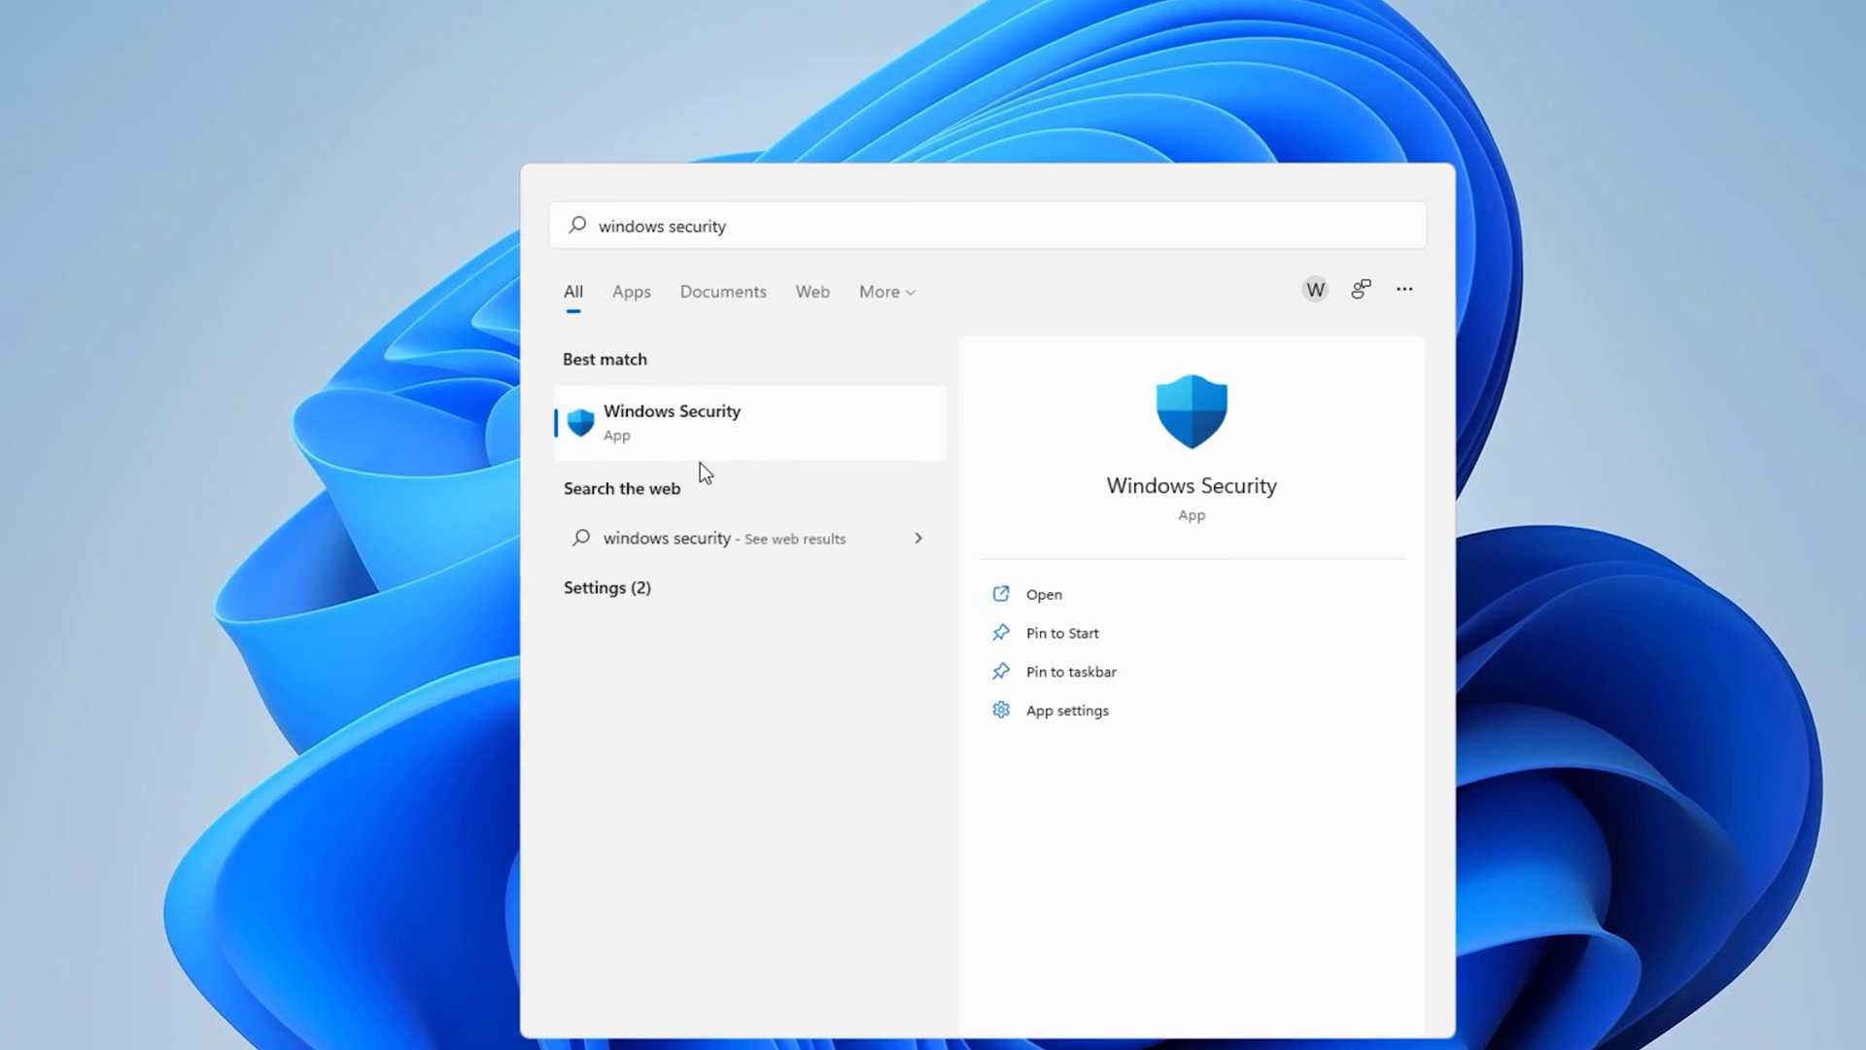
pyautogui.click(698, 449)
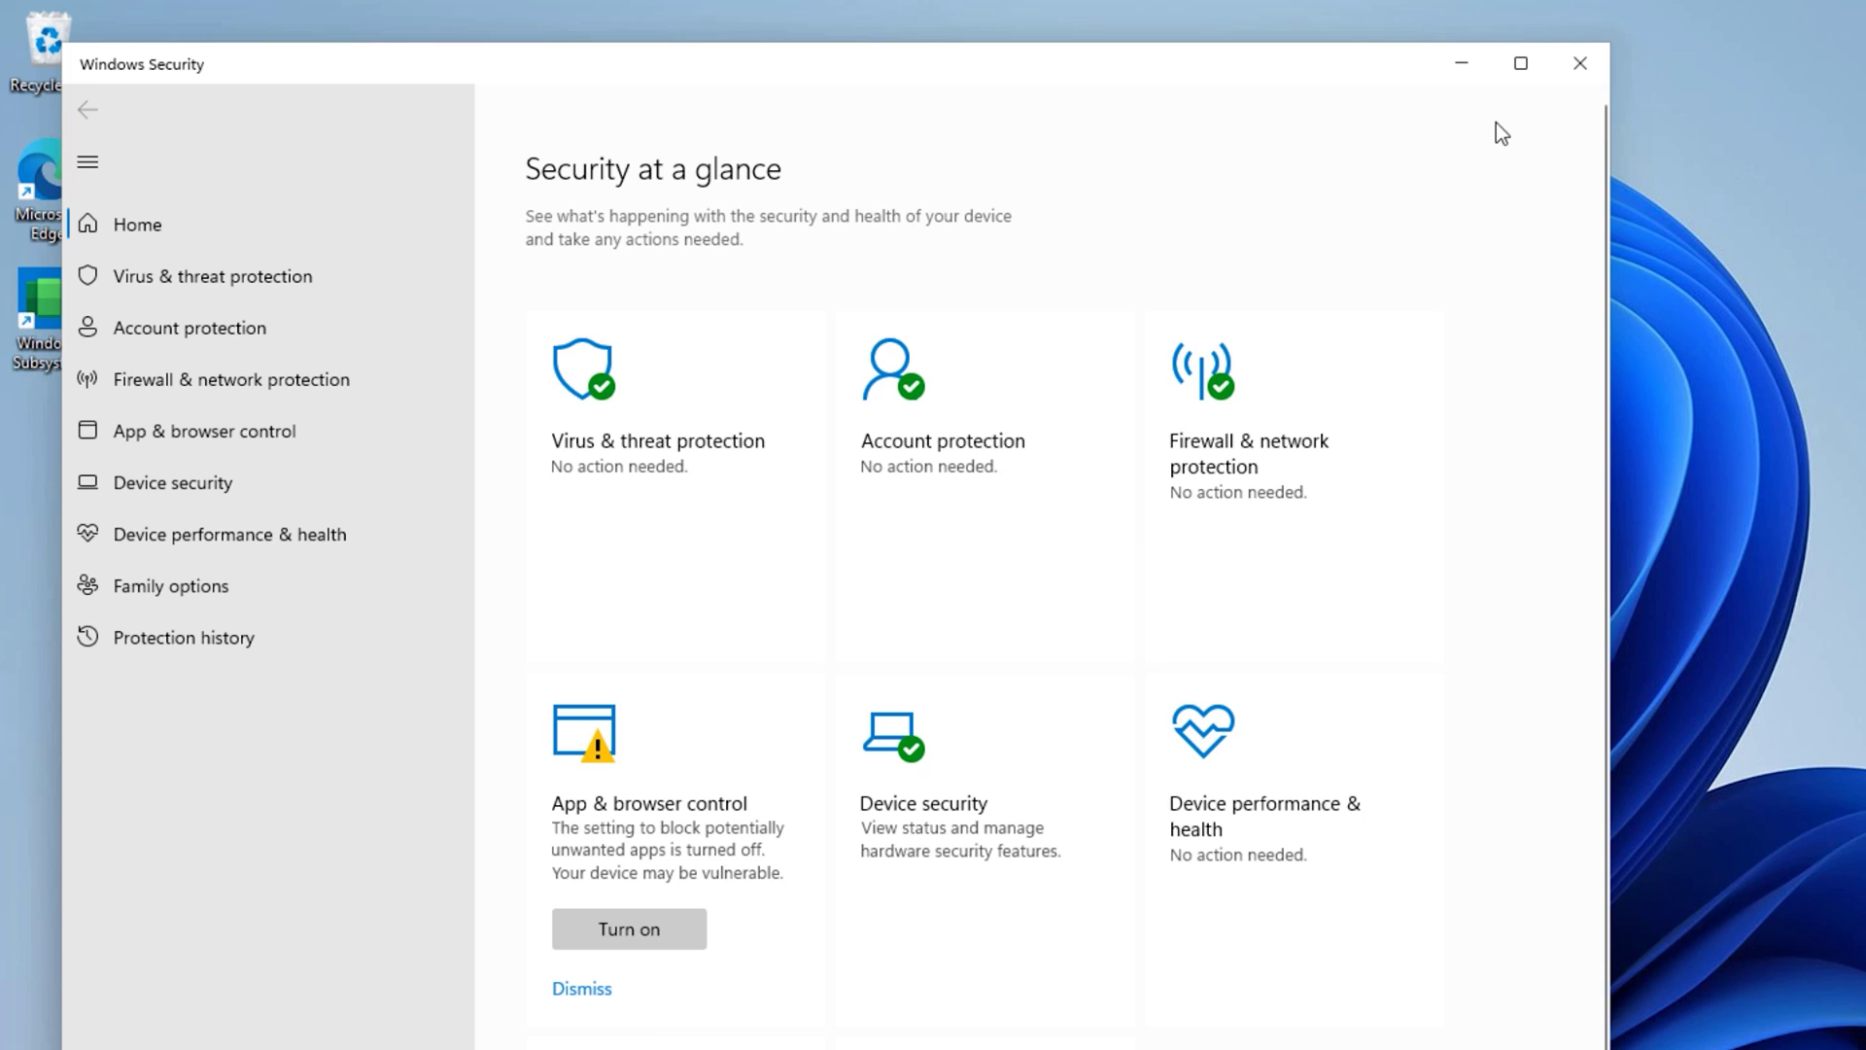
pyautogui.click(1579, 64)
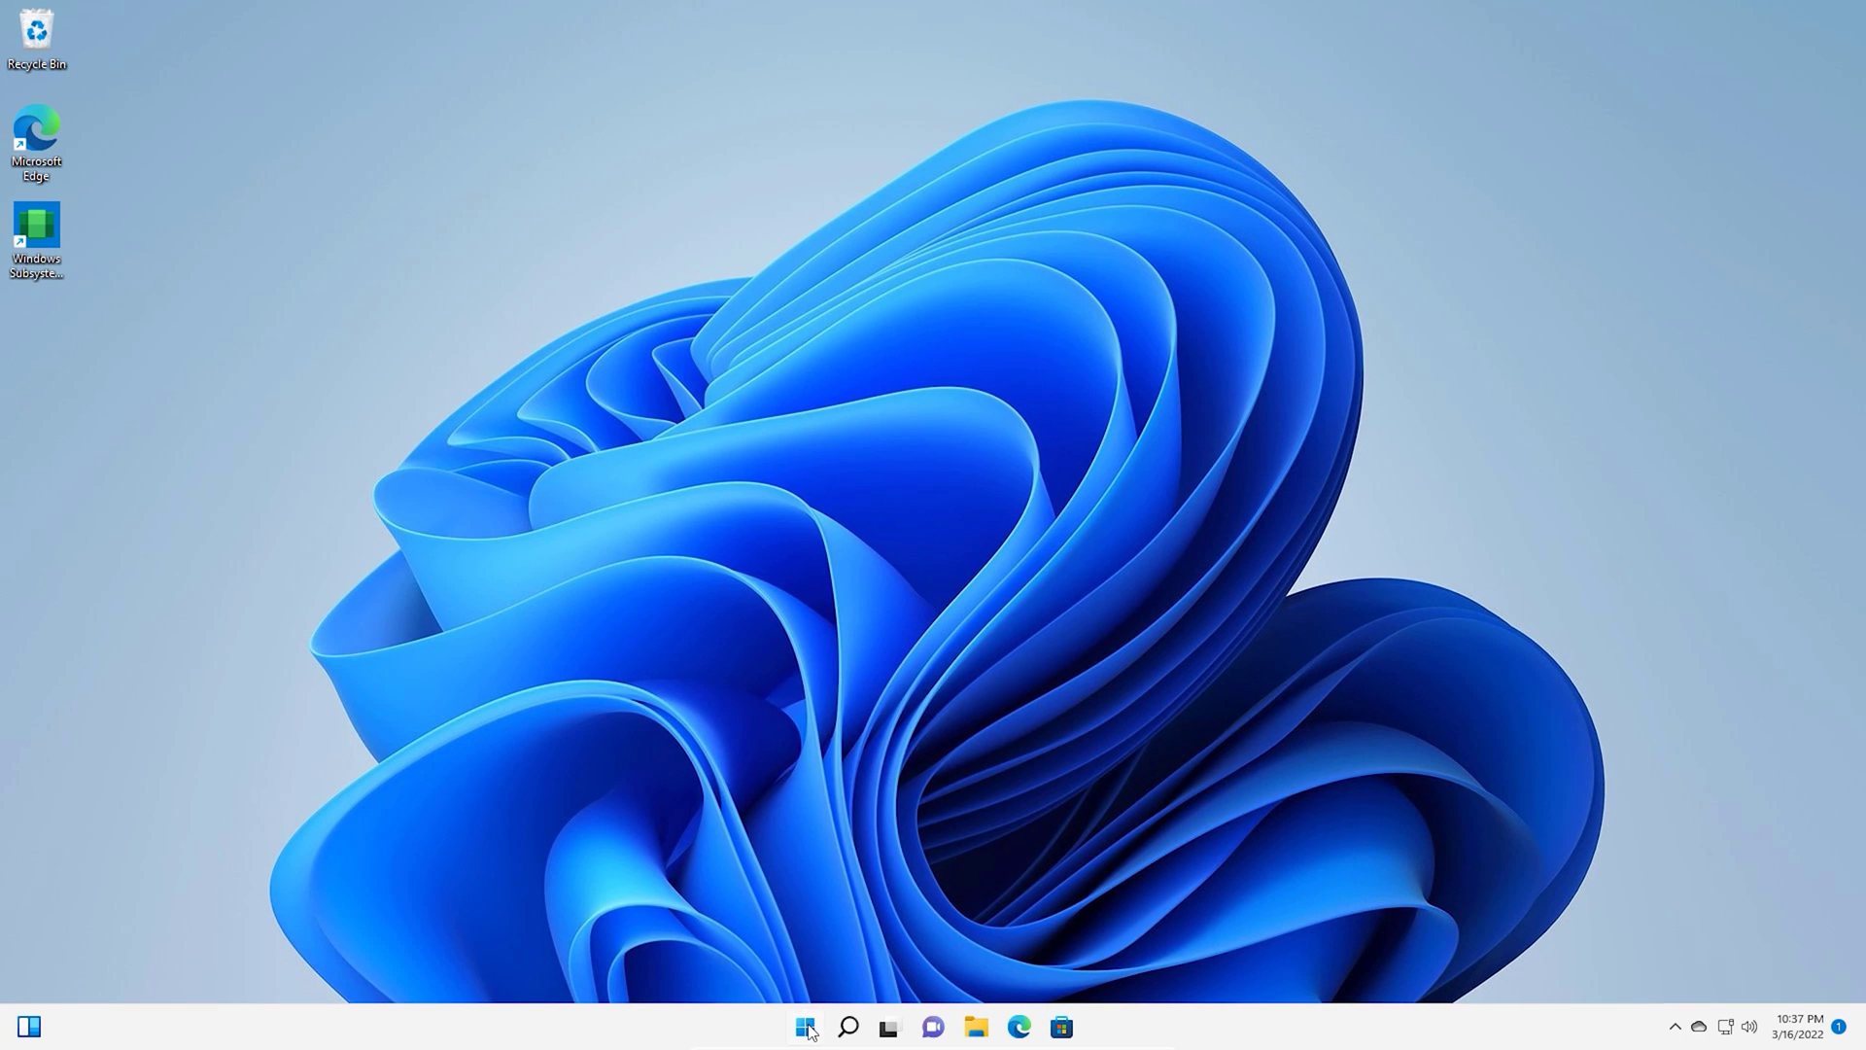
# Restart Windows from the Start menu's power options to boot into Safe Mode.
pyautogui.click(805, 1027)
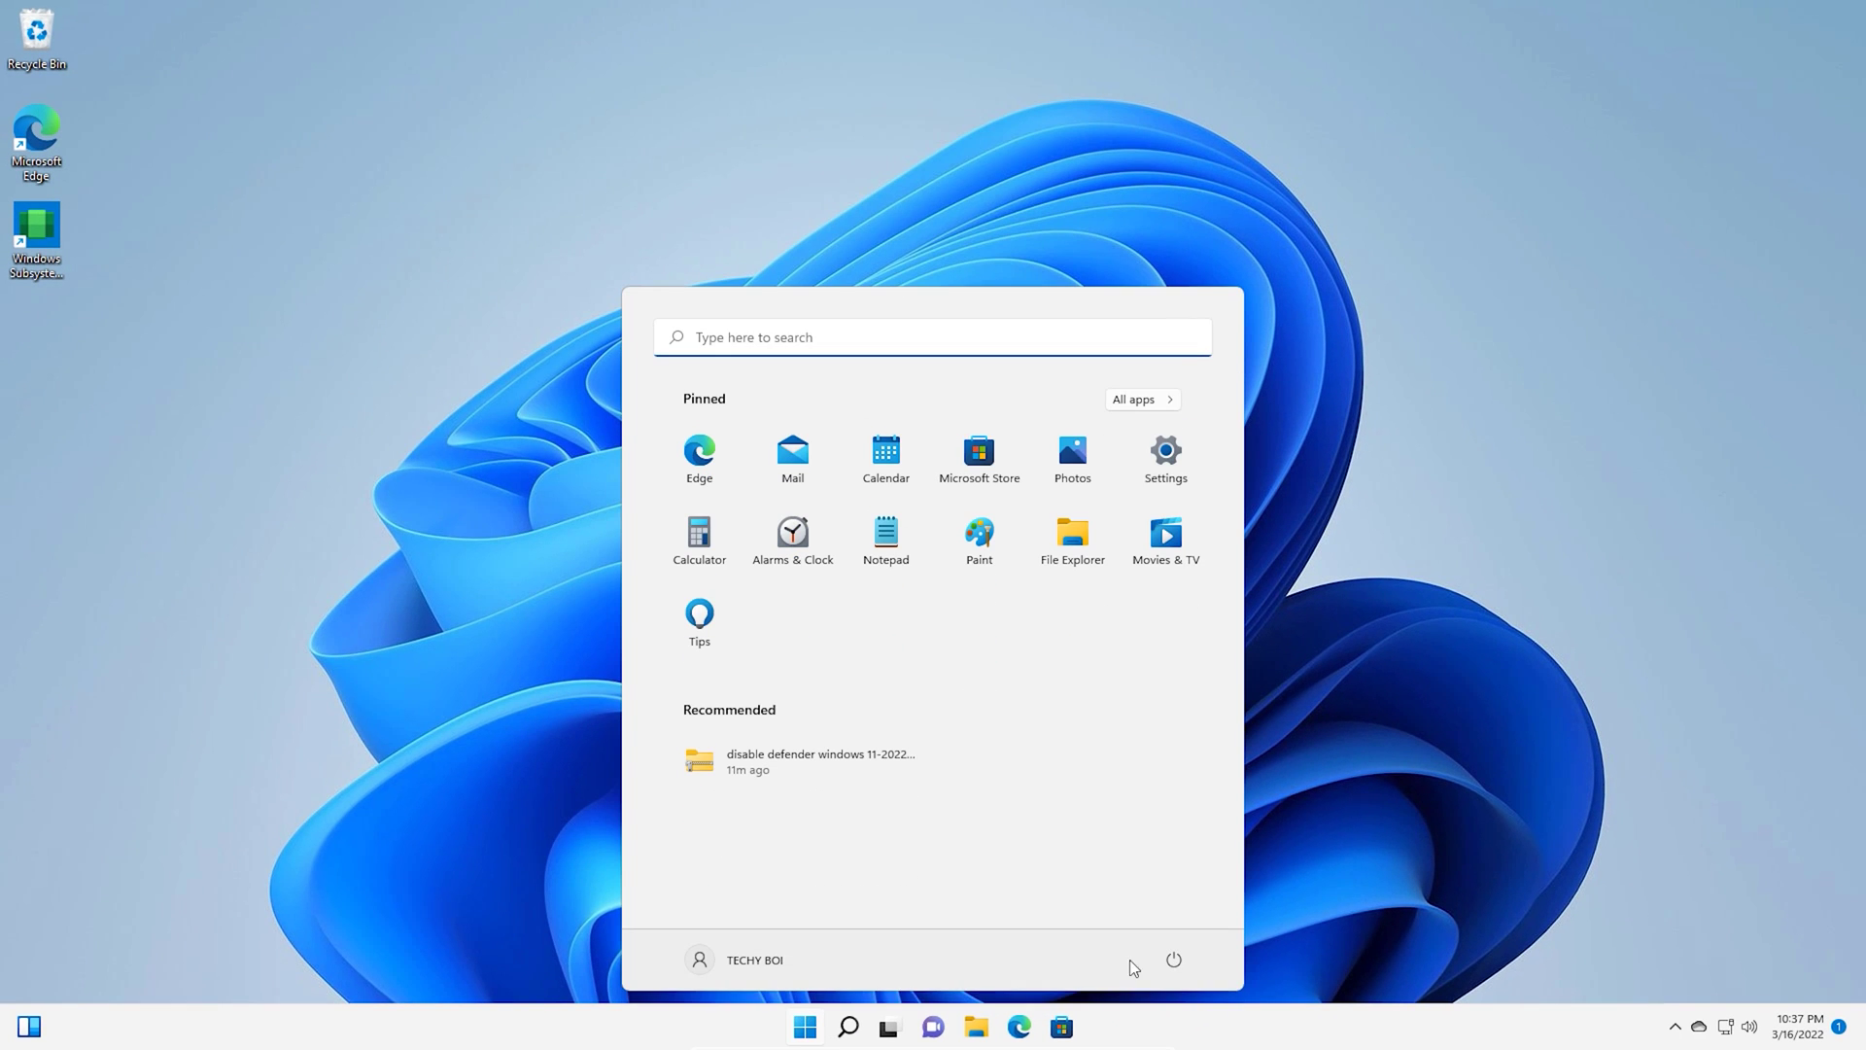
pyautogui.click(1173, 961)
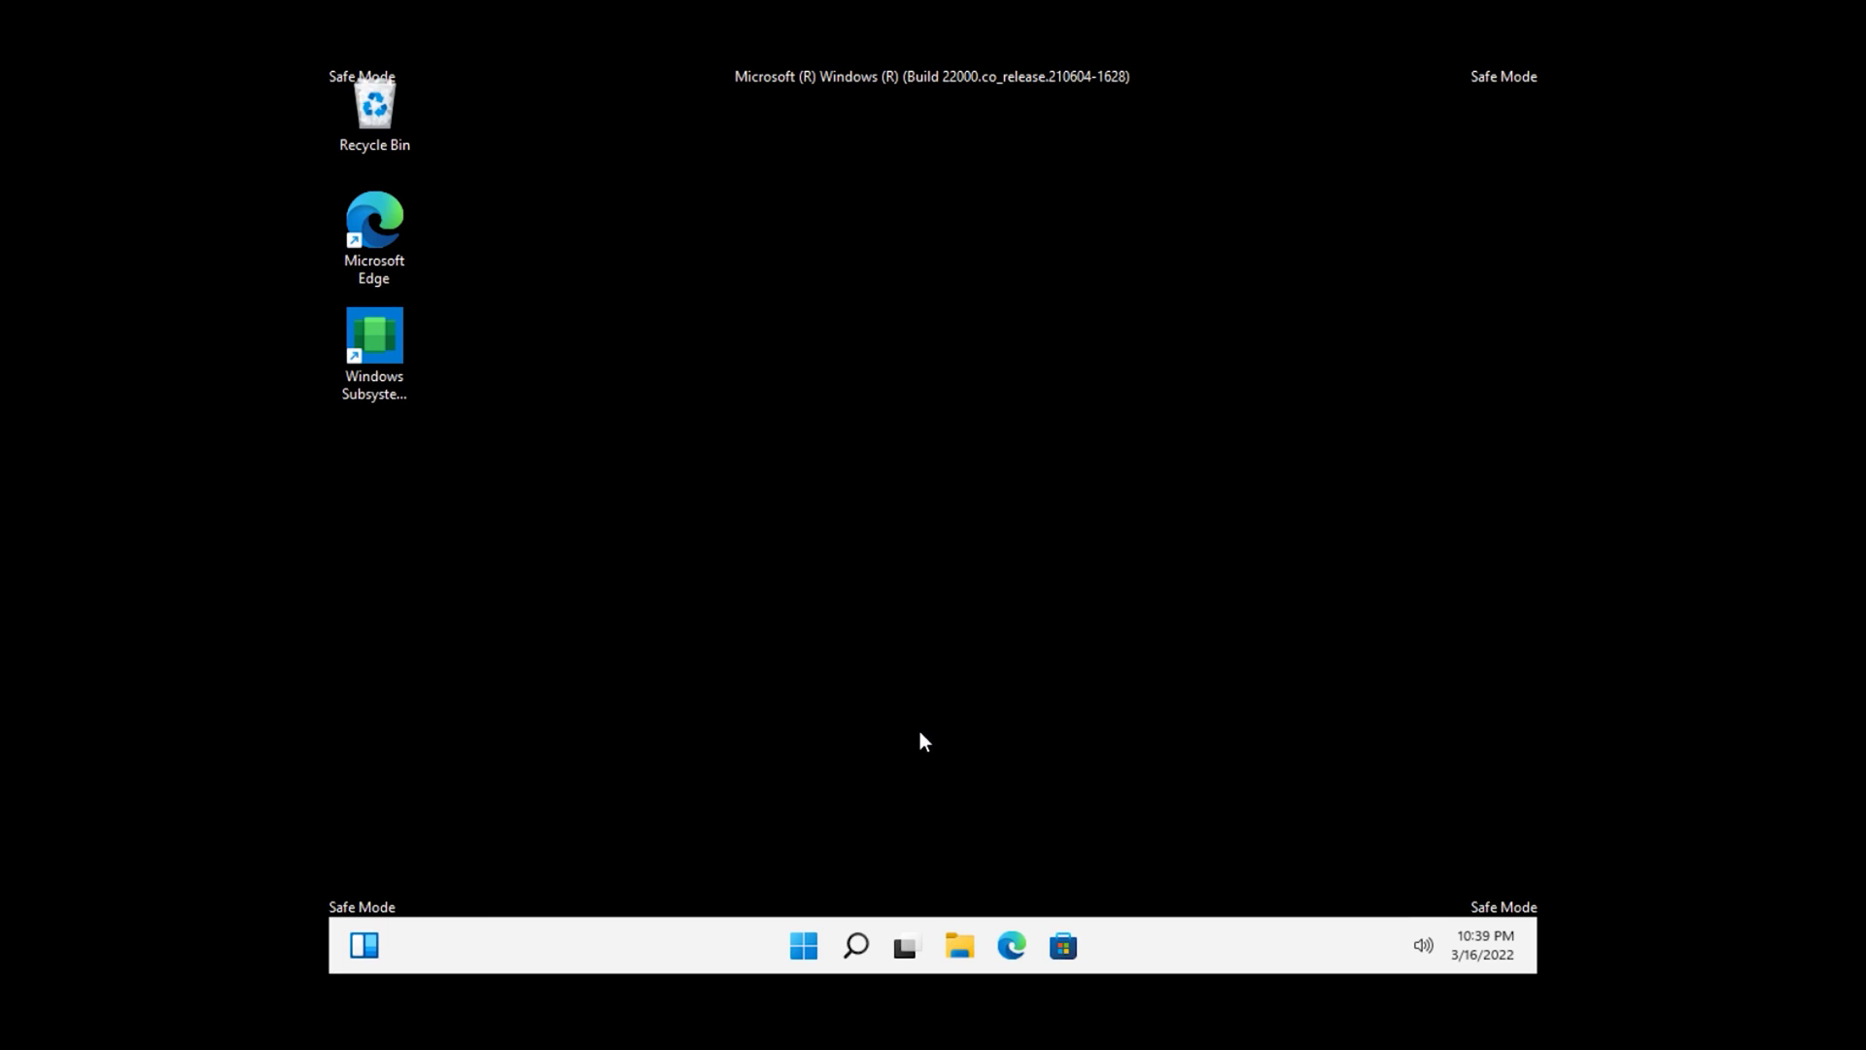
# Launch Registry Editor by running 'regedit' from the Run dialog.
pyautogui.rightClick(806, 958)
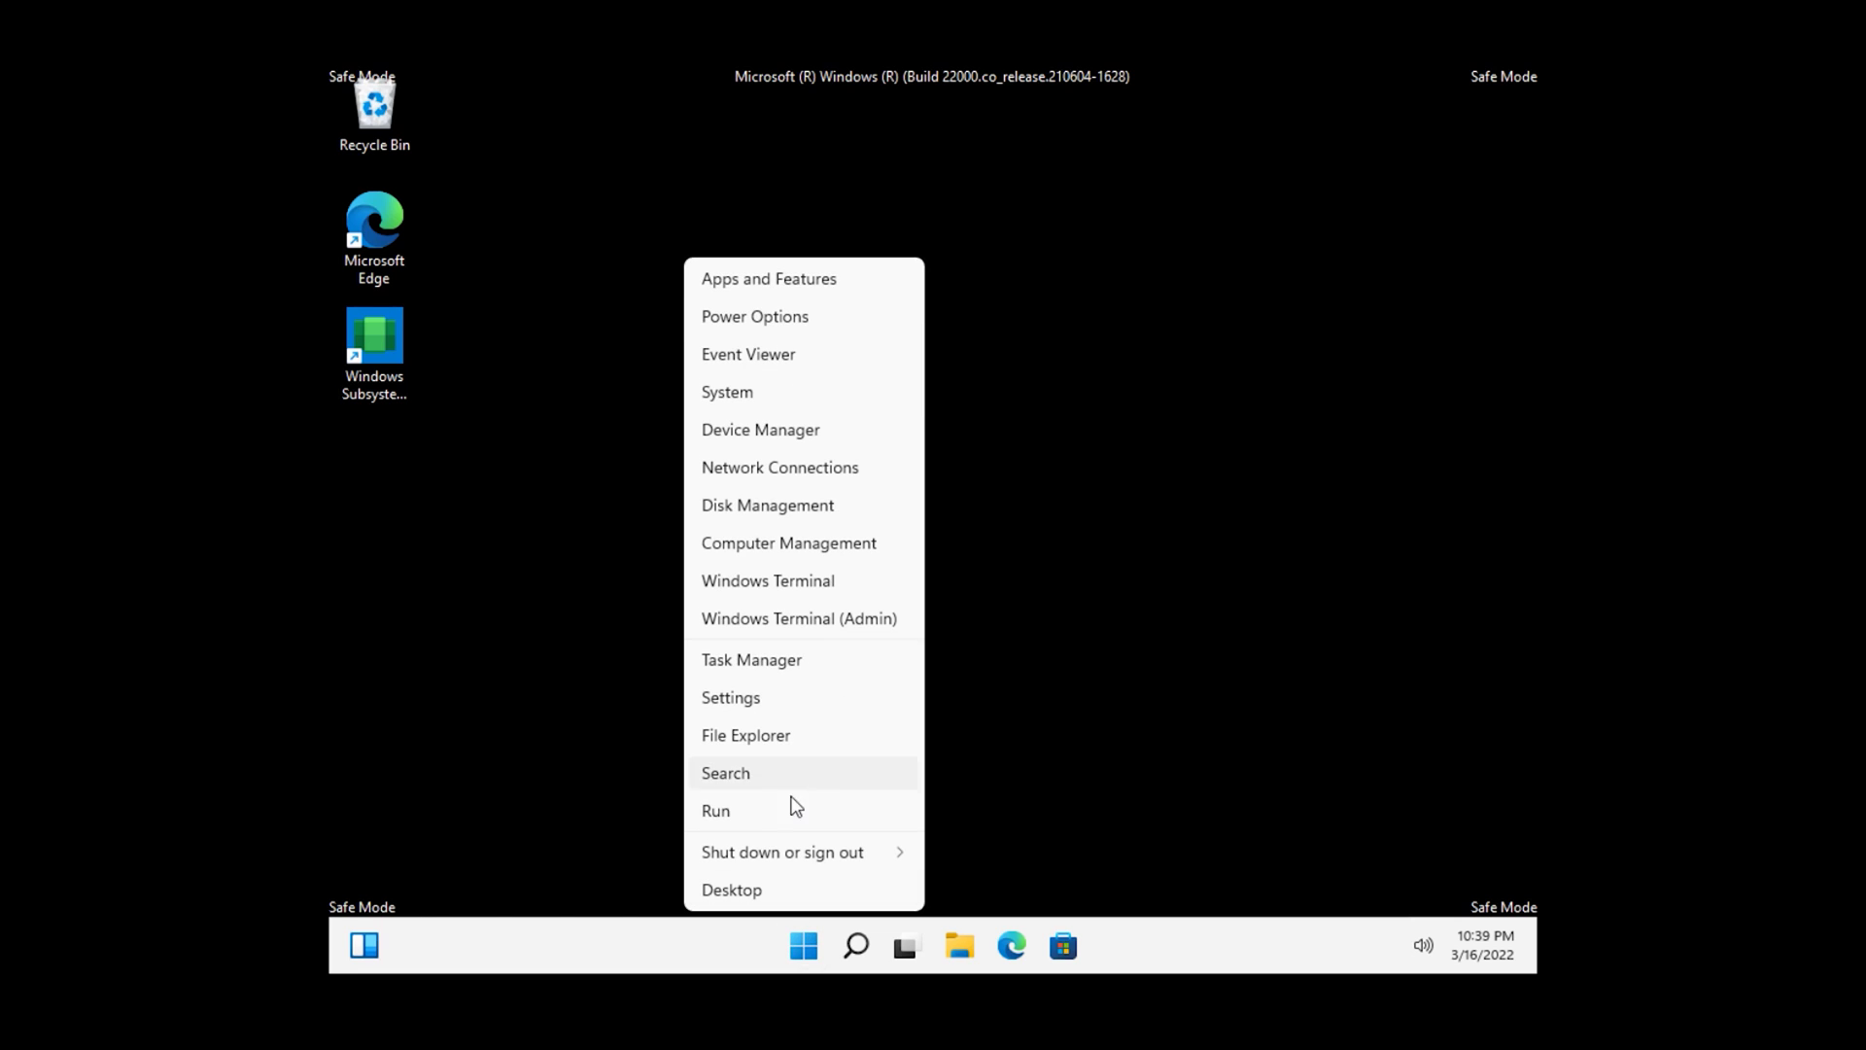
pyautogui.click(755, 815)
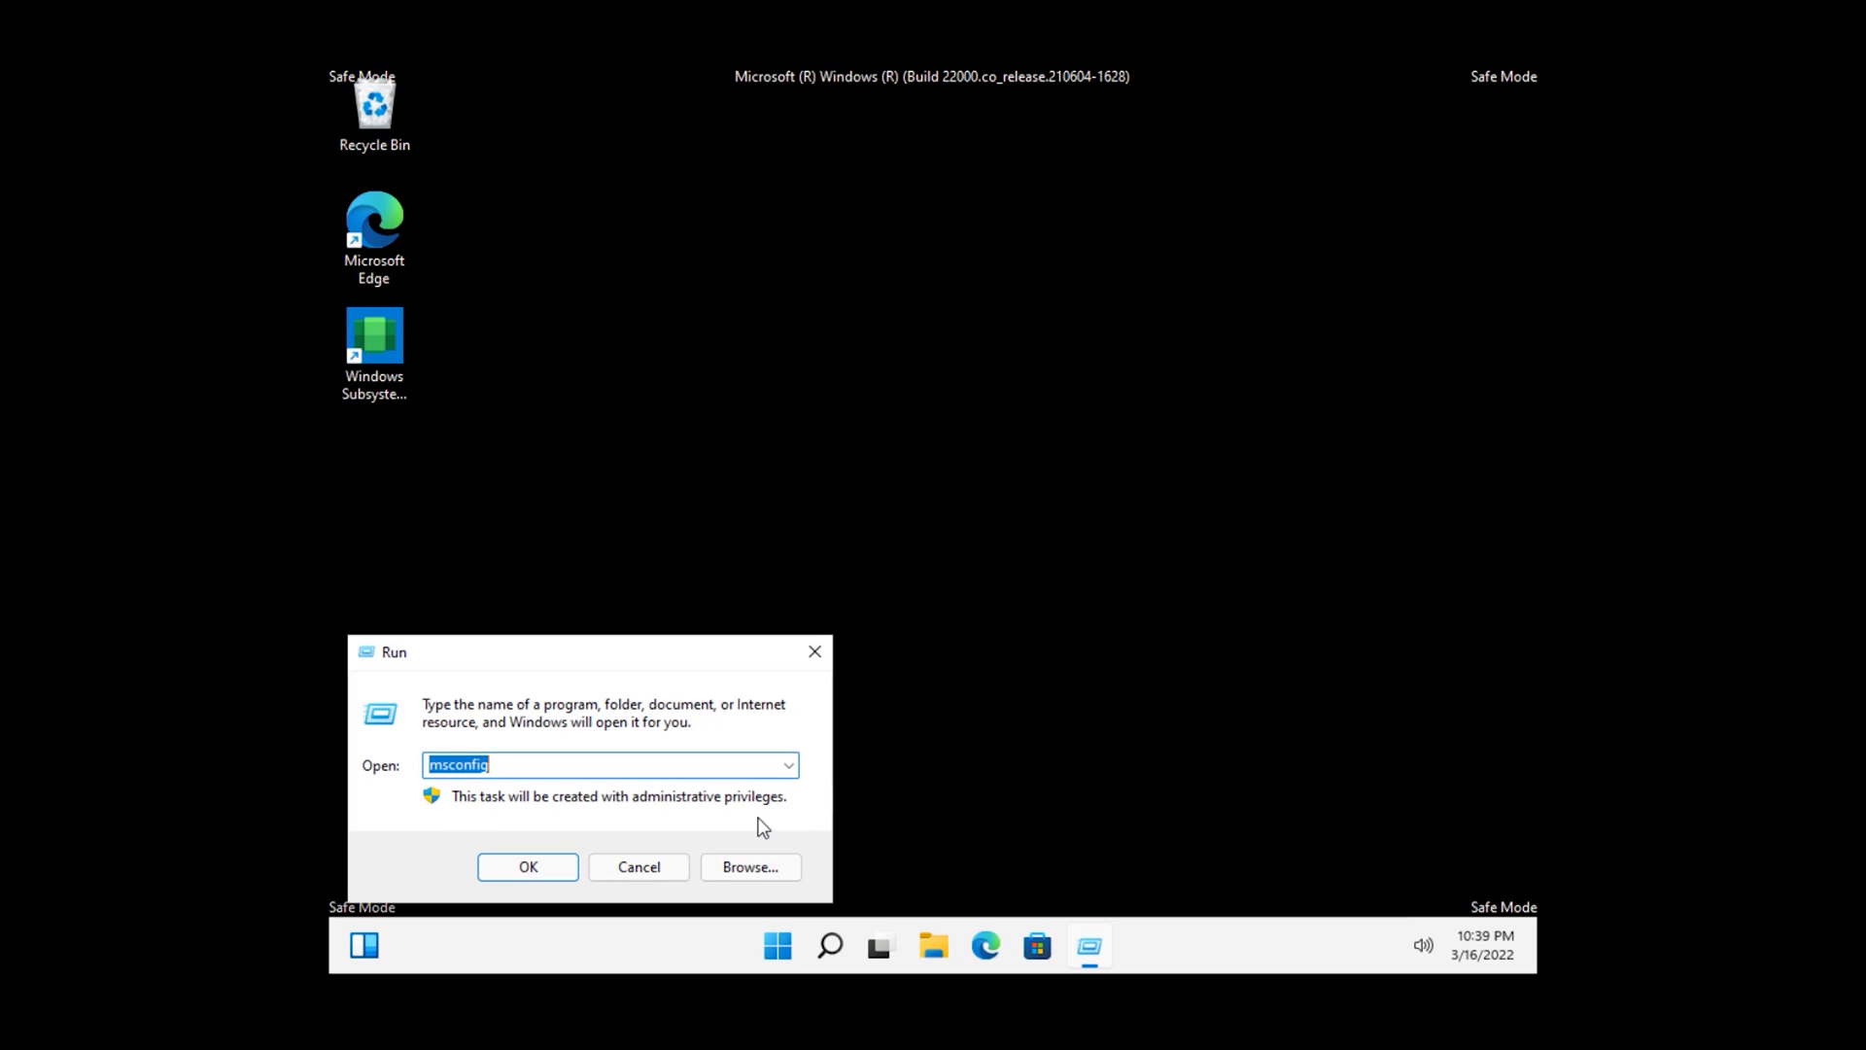
pyautogui.write('regedit')
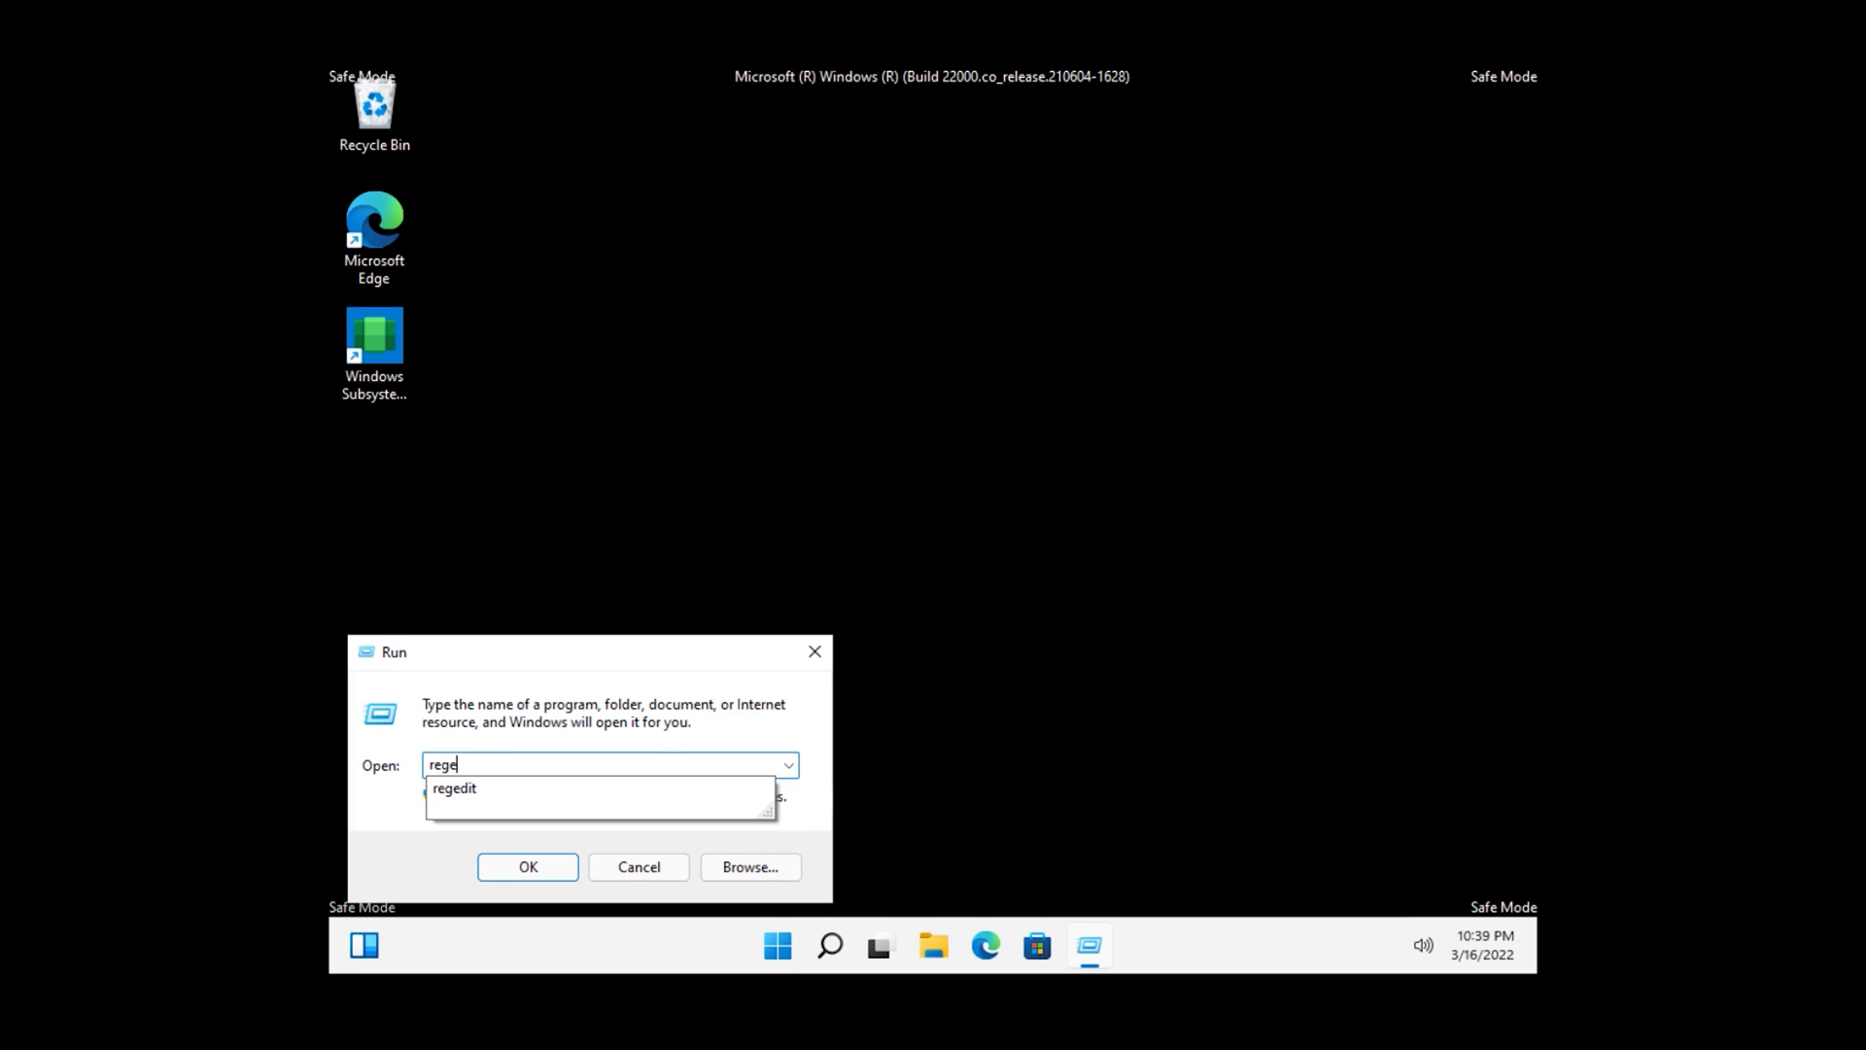
pyautogui.click(537, 866)
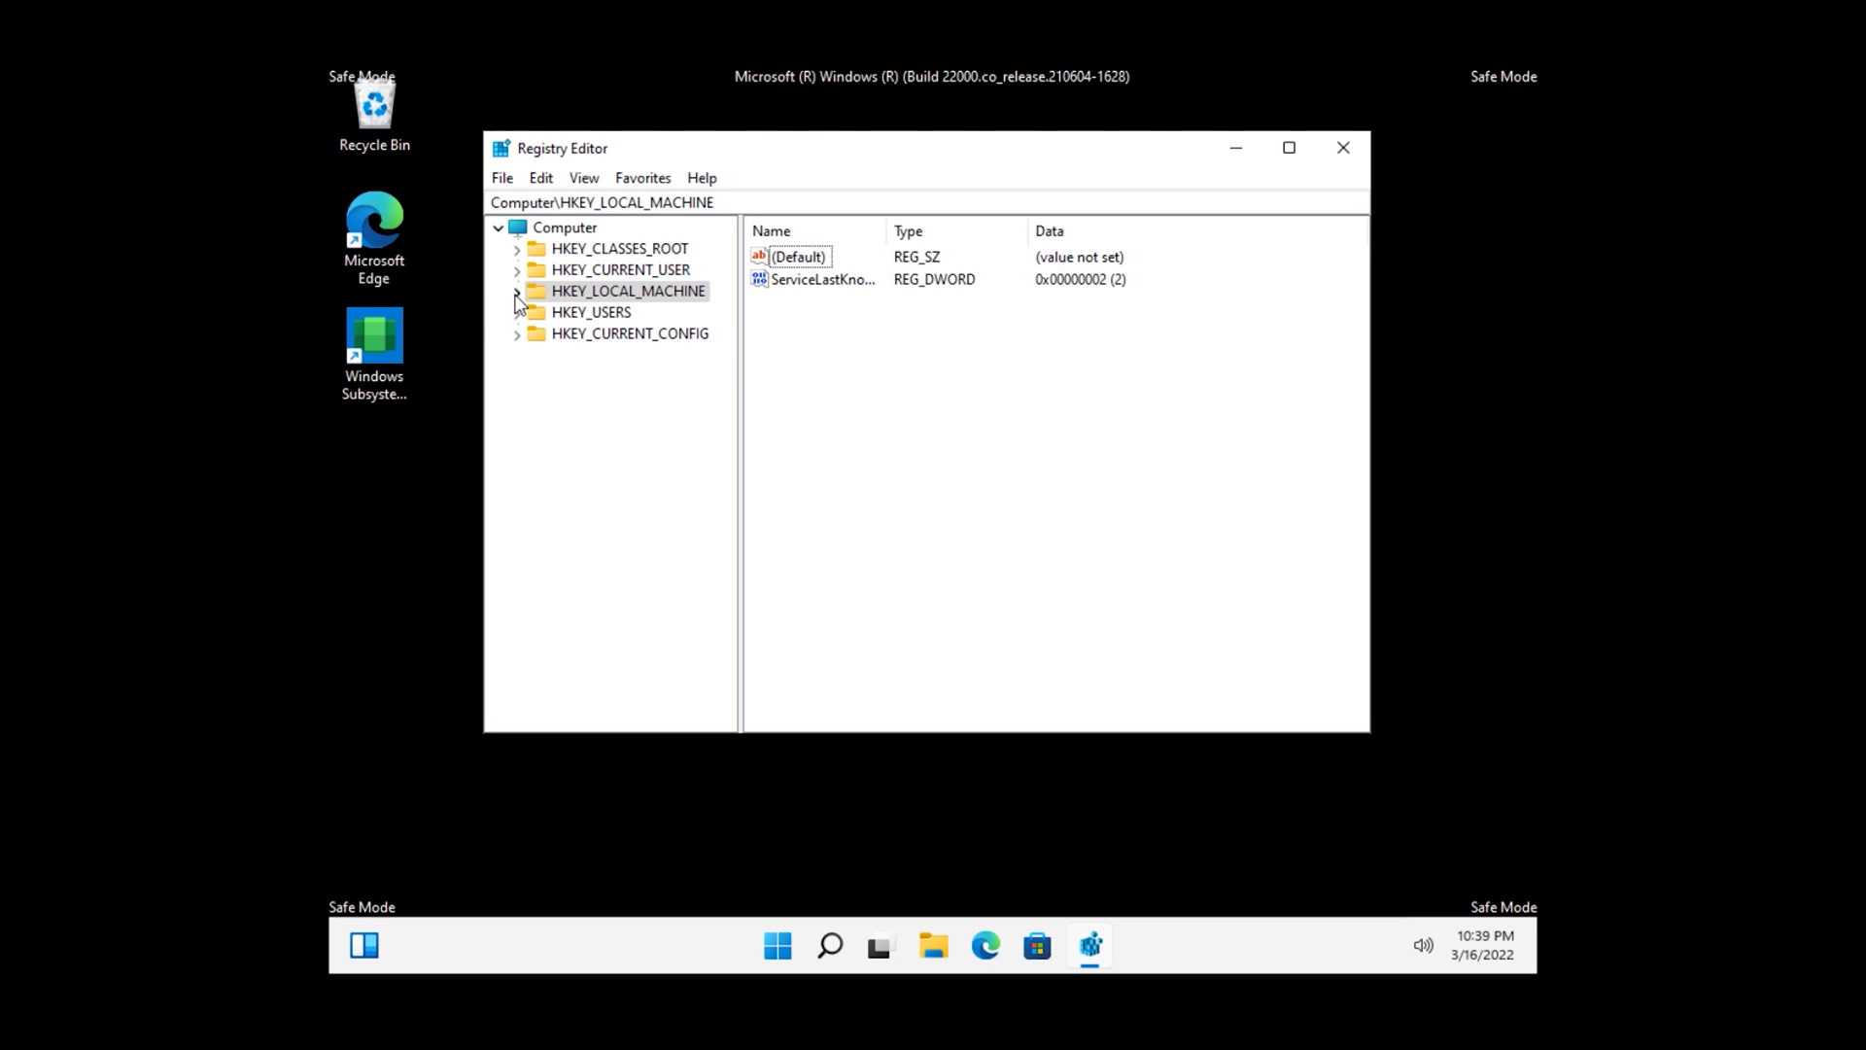
# Expand HKEY_LOCAL_MACHINE > SYSTEM > CurrentControlSet > Services in the key tree.
pyautogui.click(515, 292)
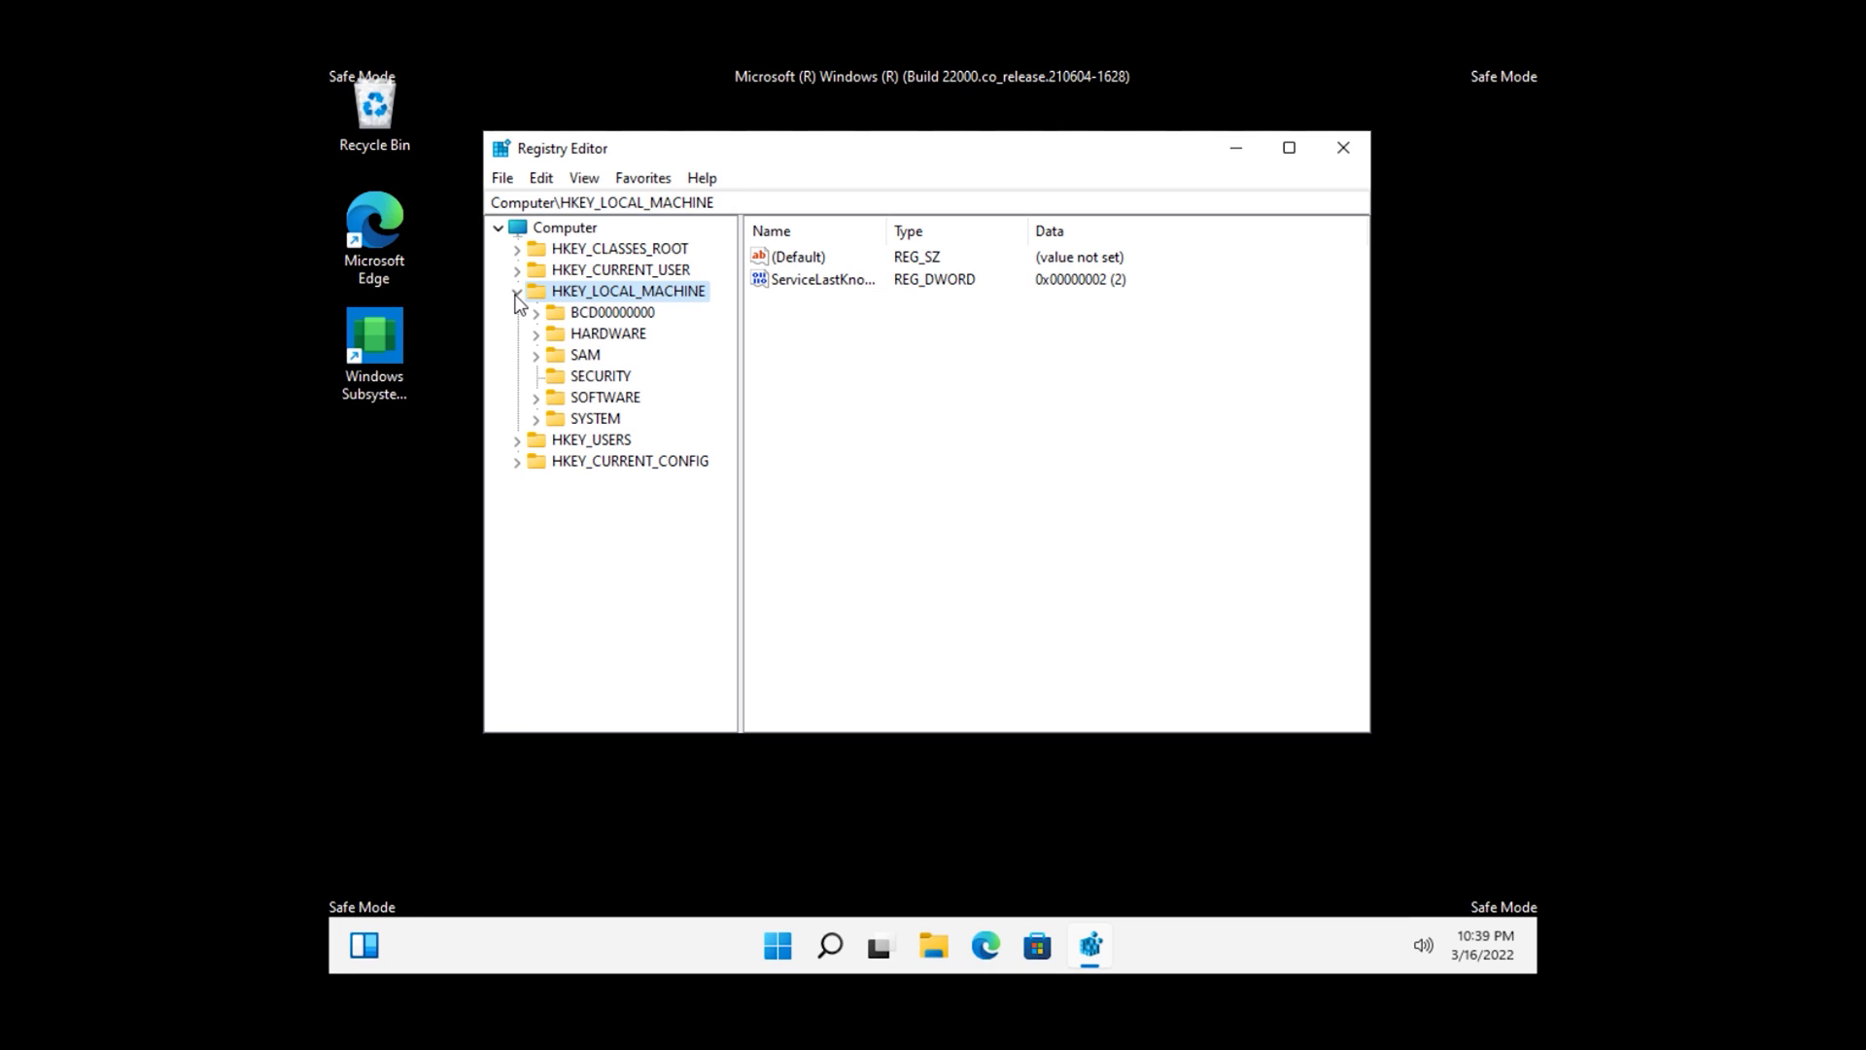
pyautogui.click(537, 420)
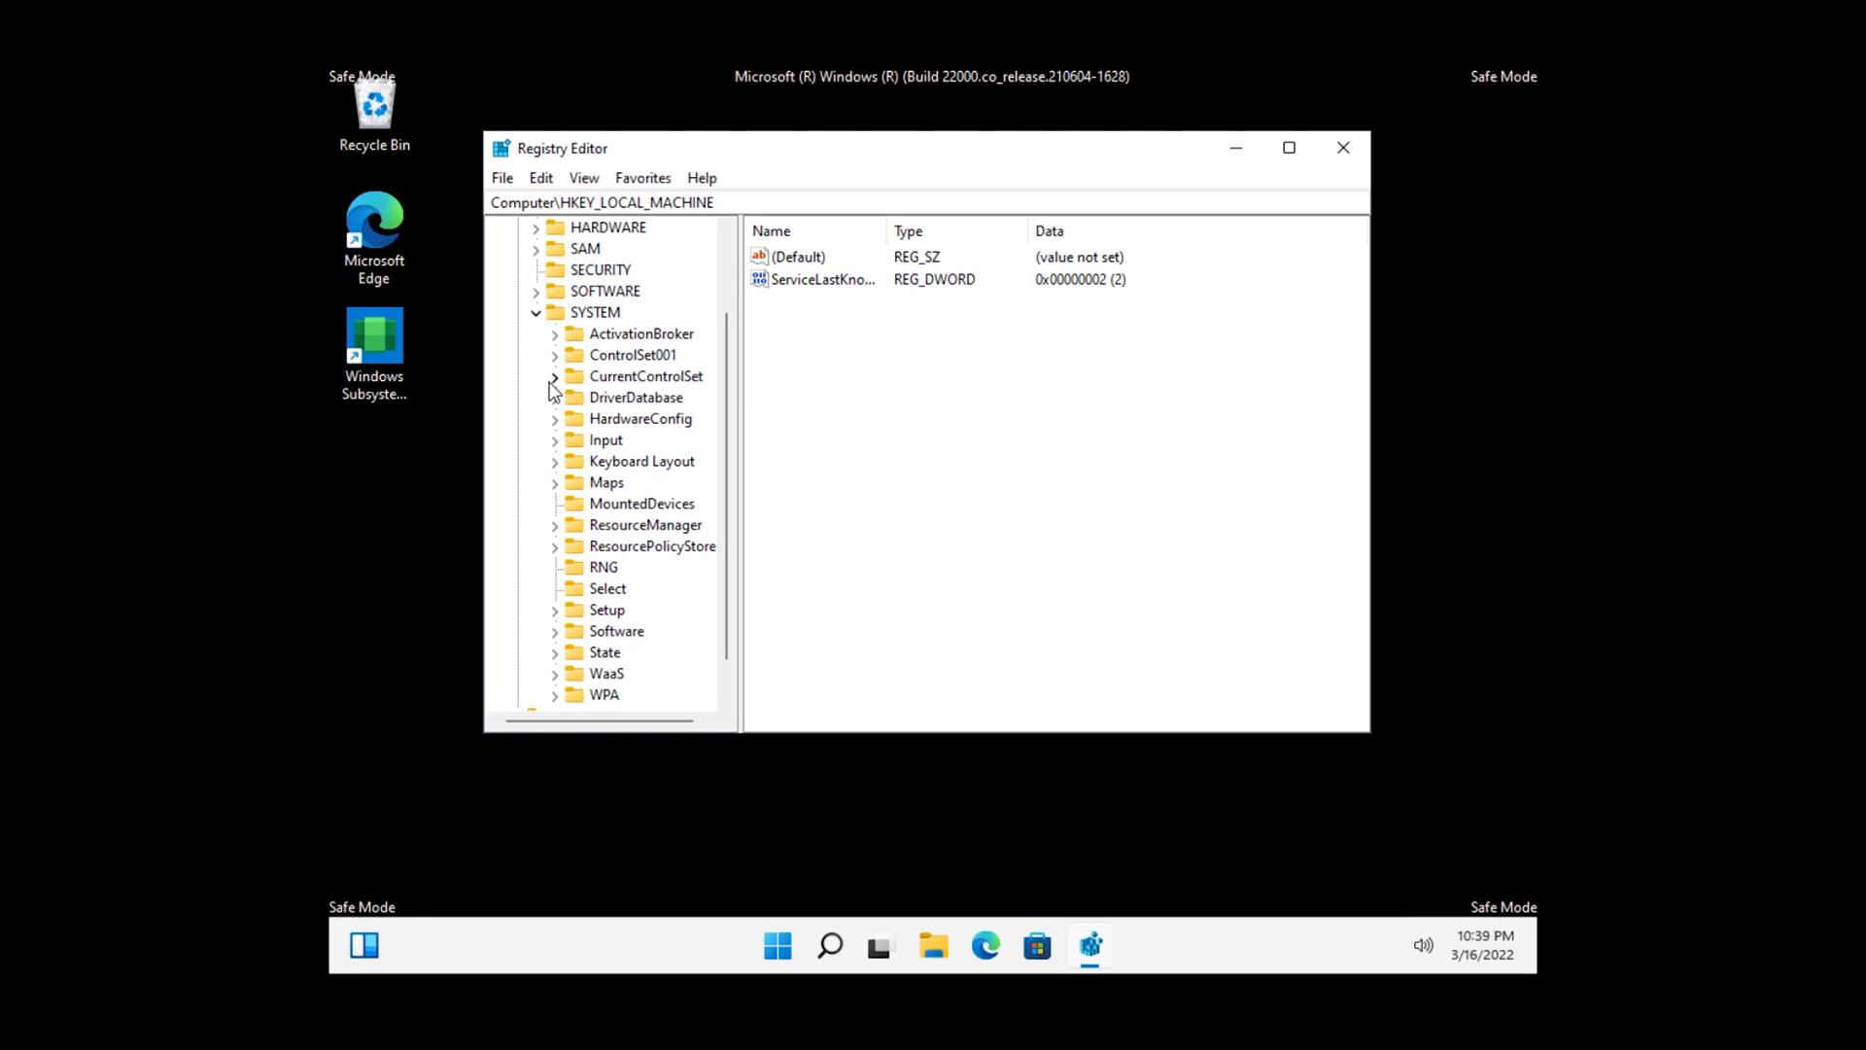
pyautogui.click(554, 378)
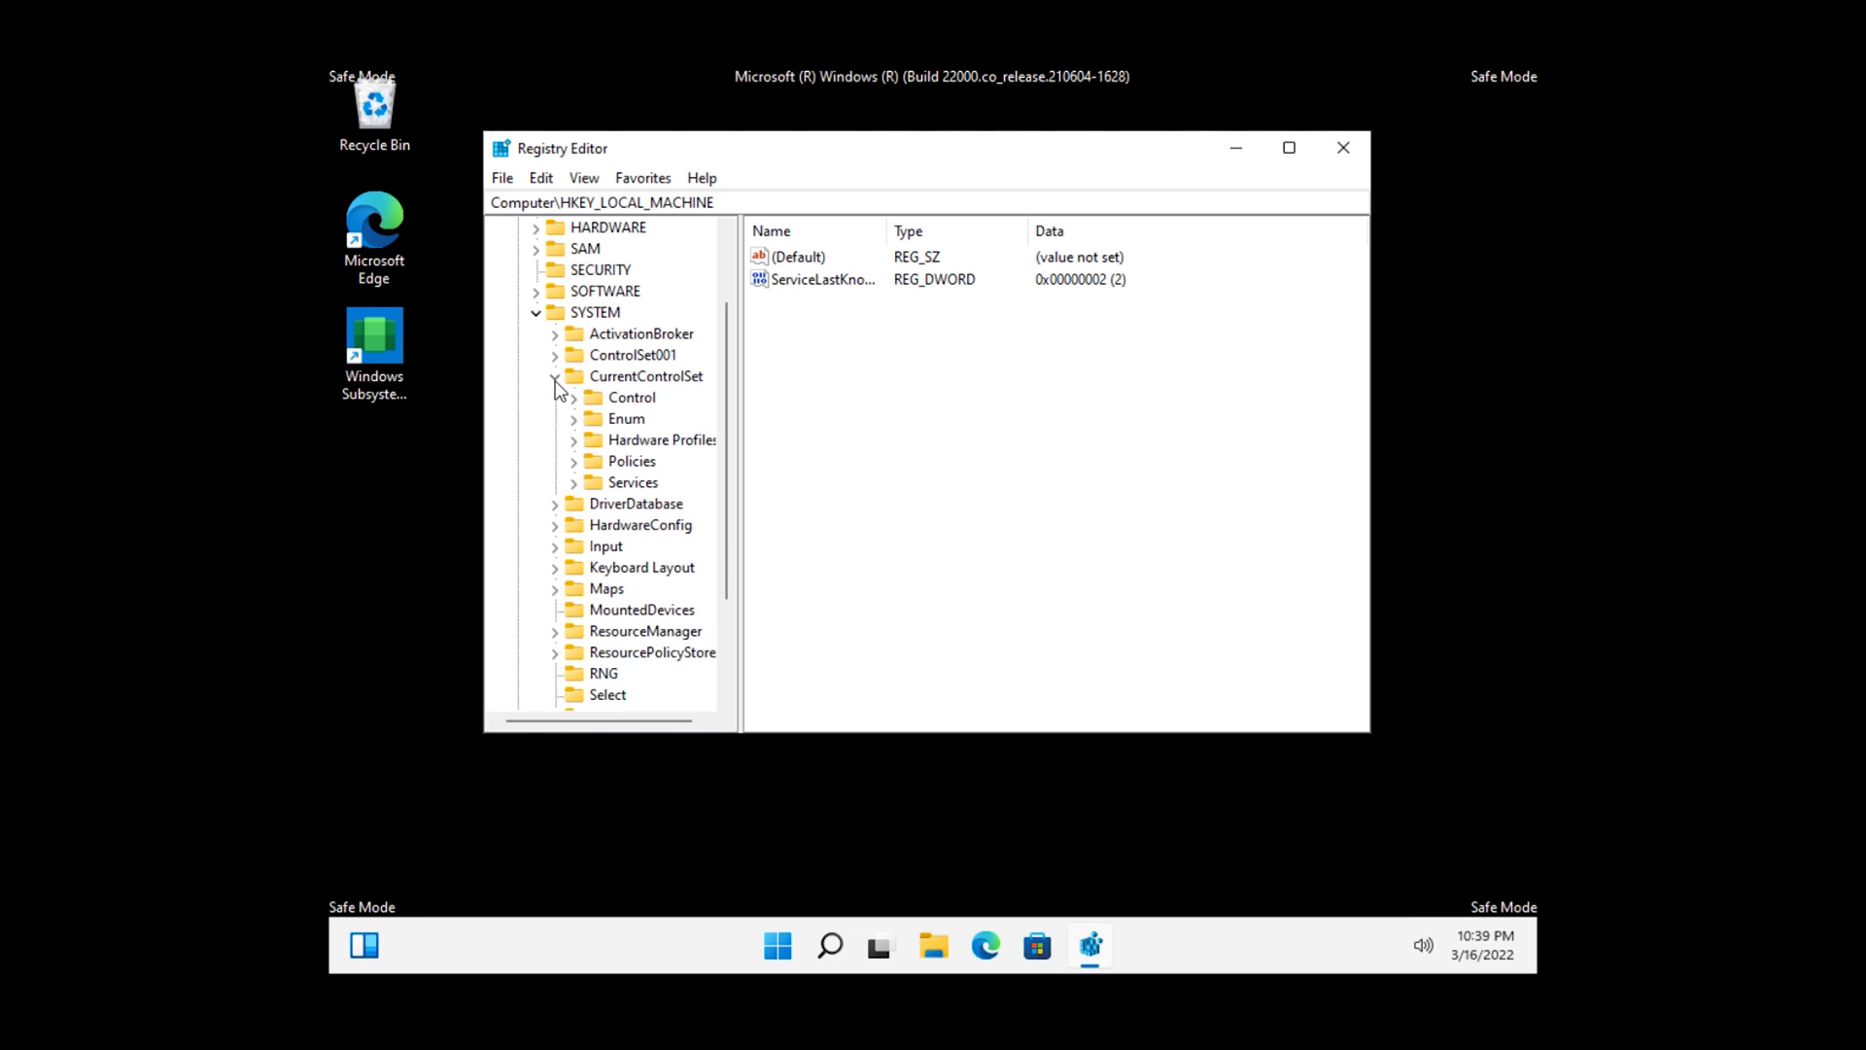
pyautogui.click(576, 485)
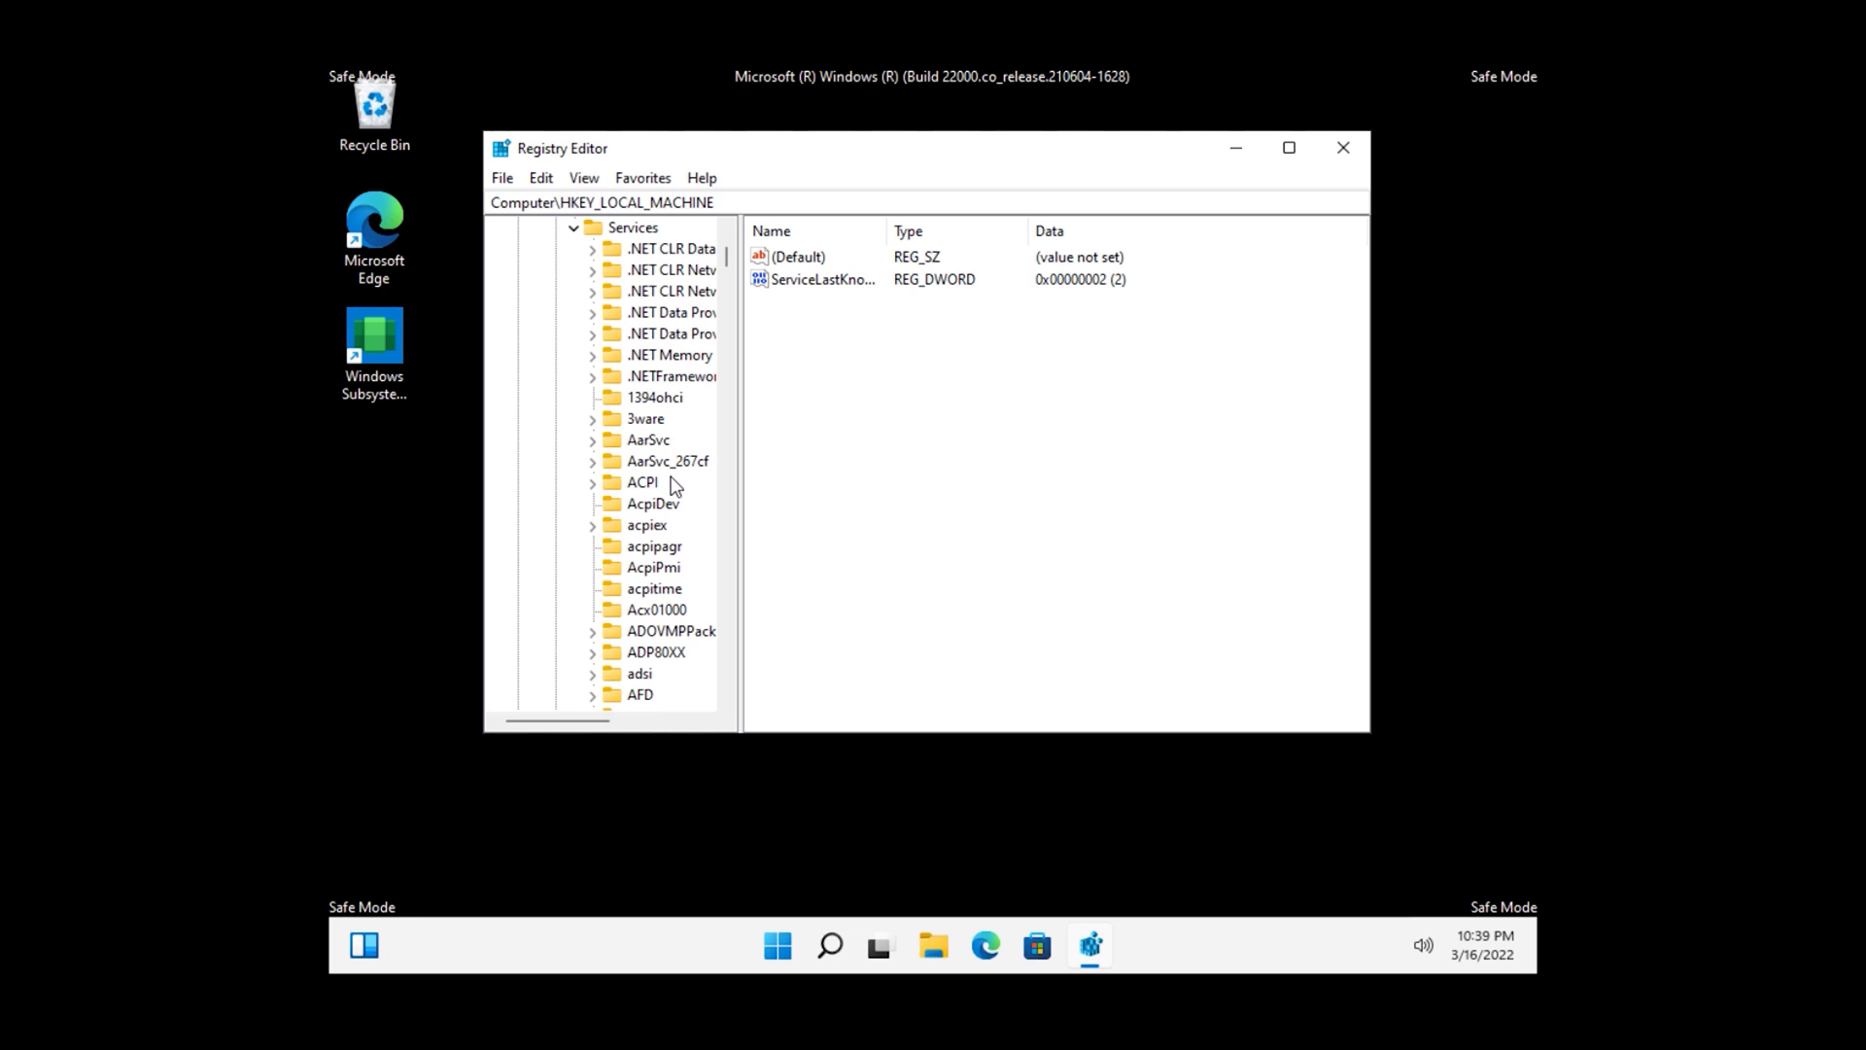
# Maximize Registry Editor and select the Sense key under Services.
pyautogui.click(1289, 152)
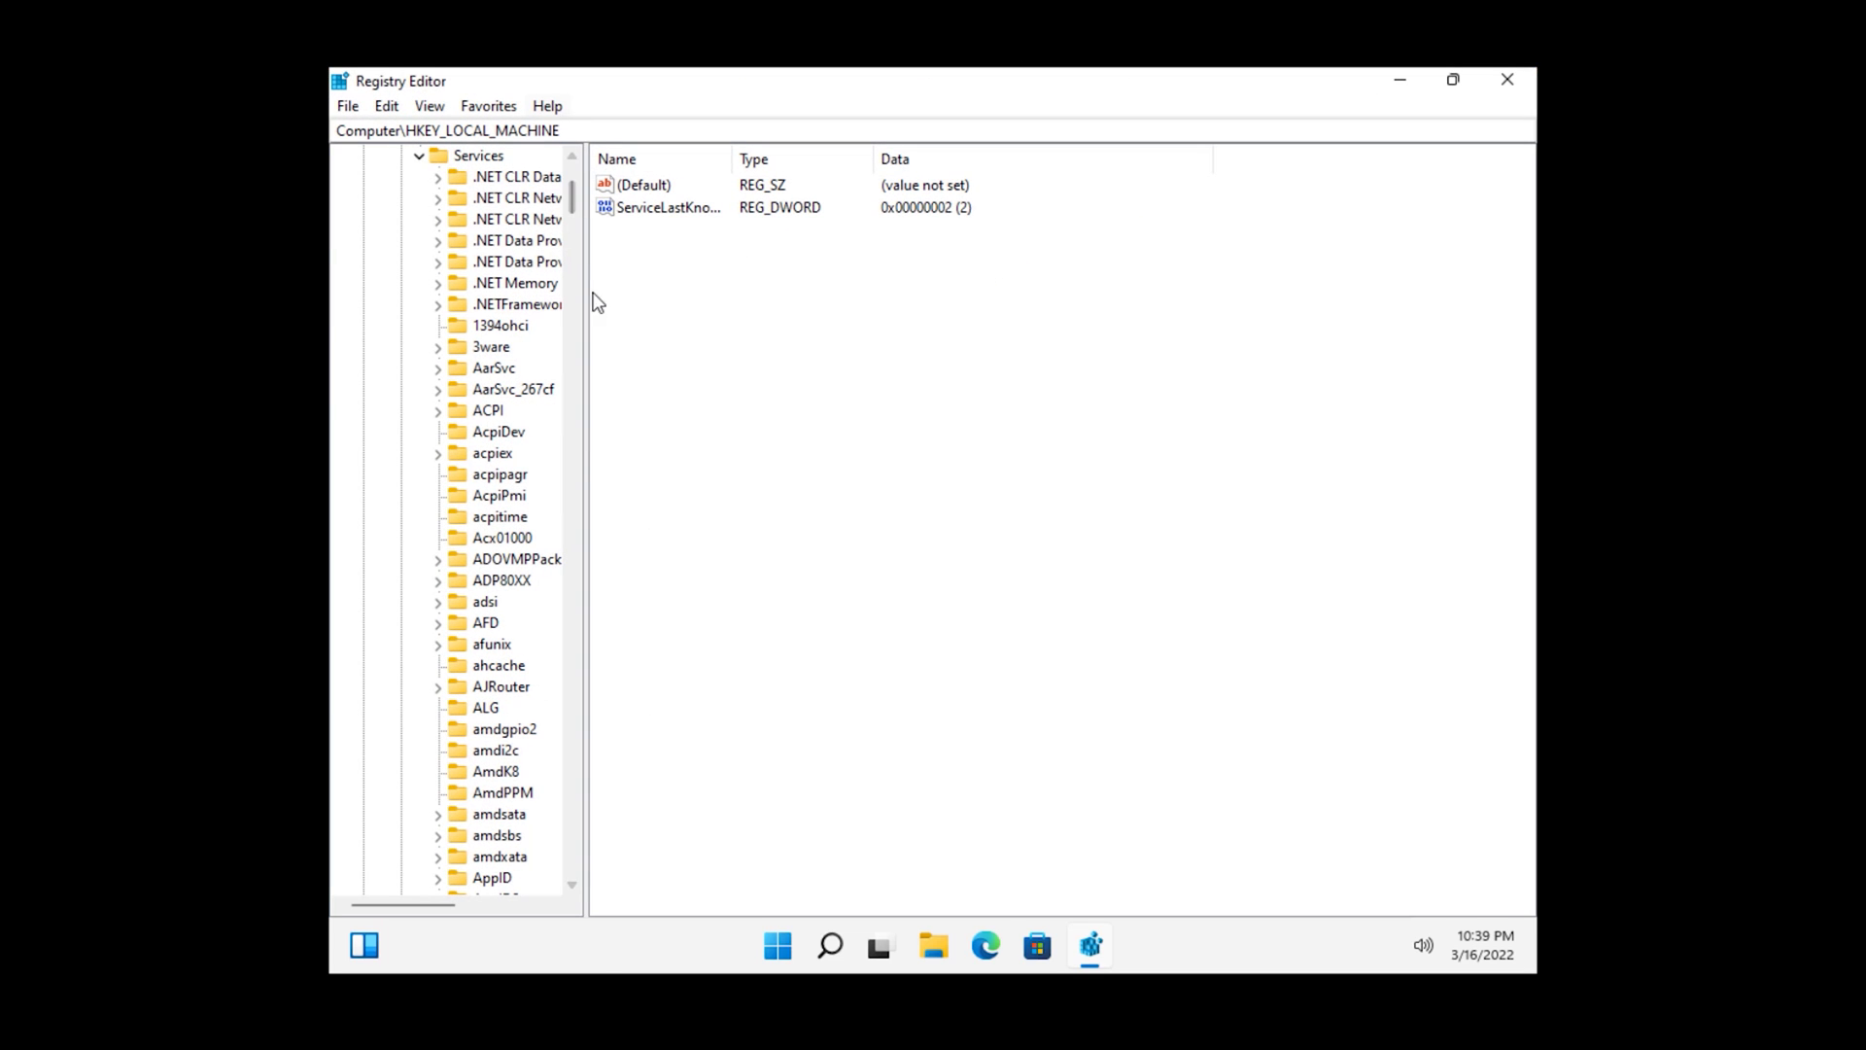
pyautogui.moveTo(585, 463); pyautogui.dragTo(727, 464)
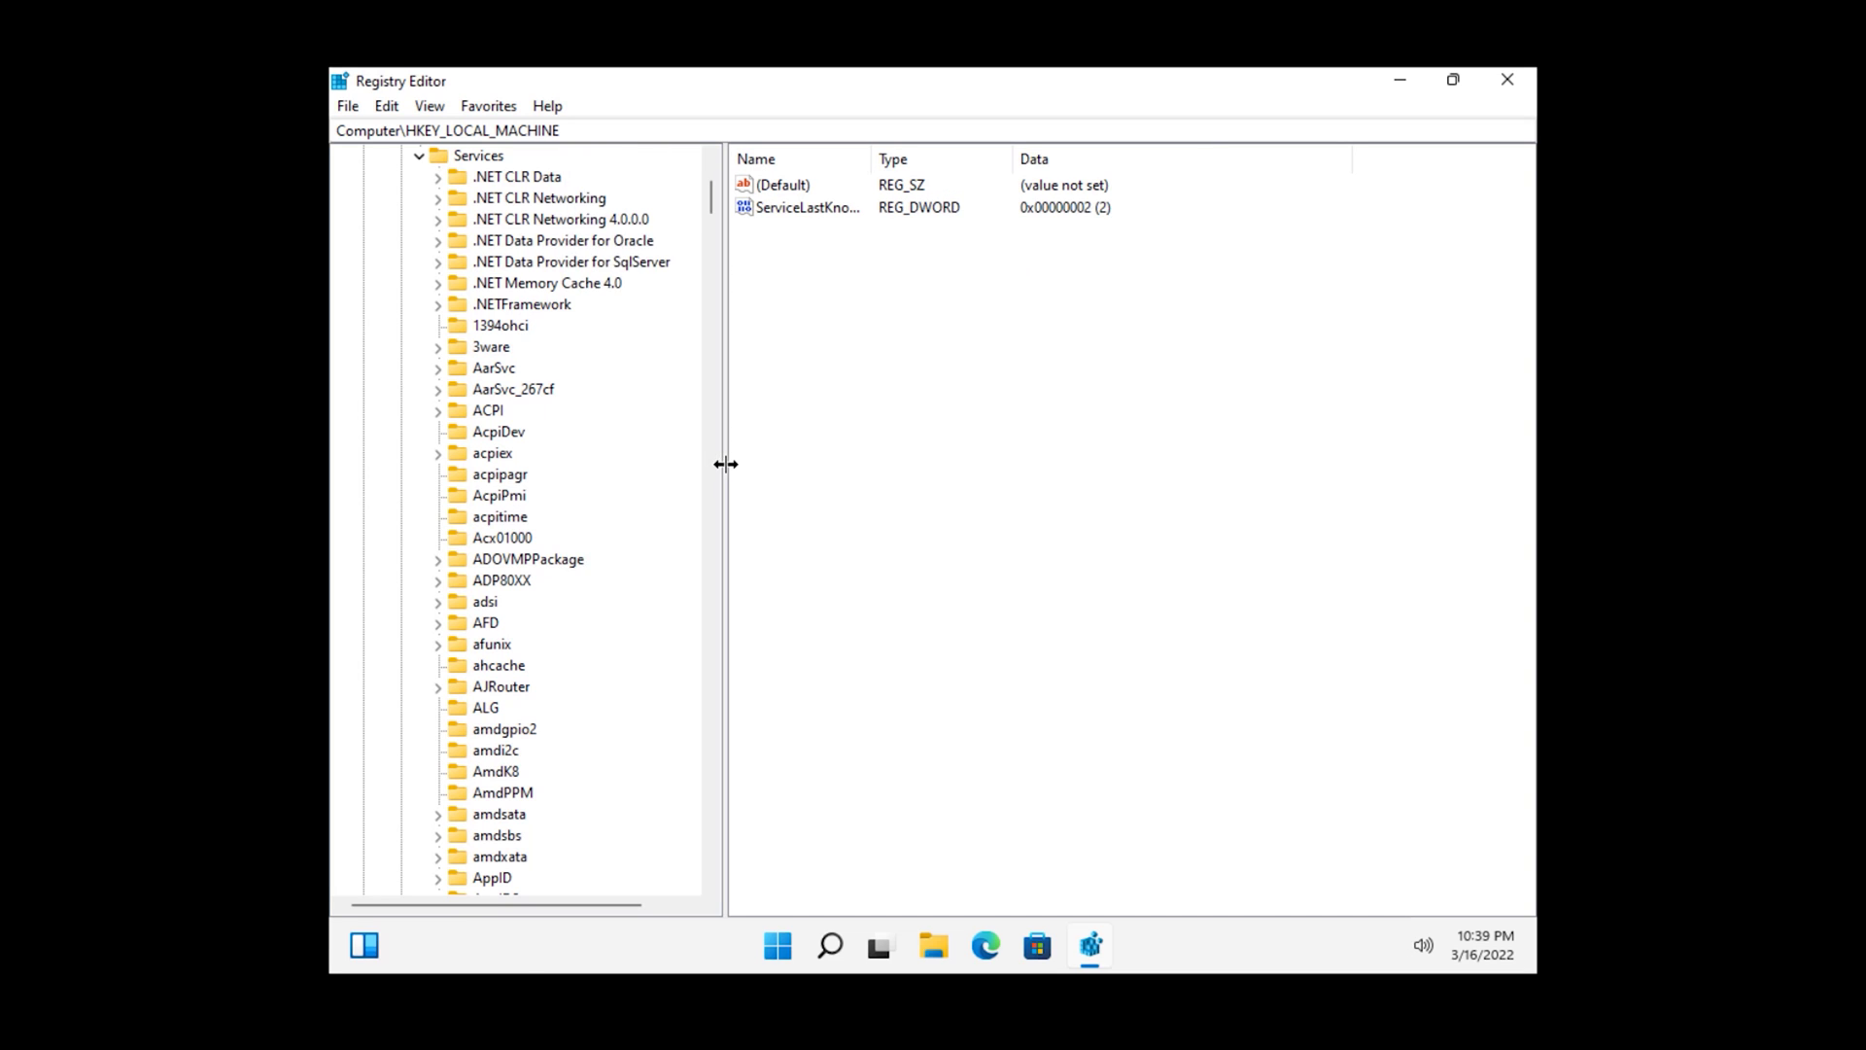
pyautogui.scroll(4, 474, 430)
pyautogui.click(480, 411)
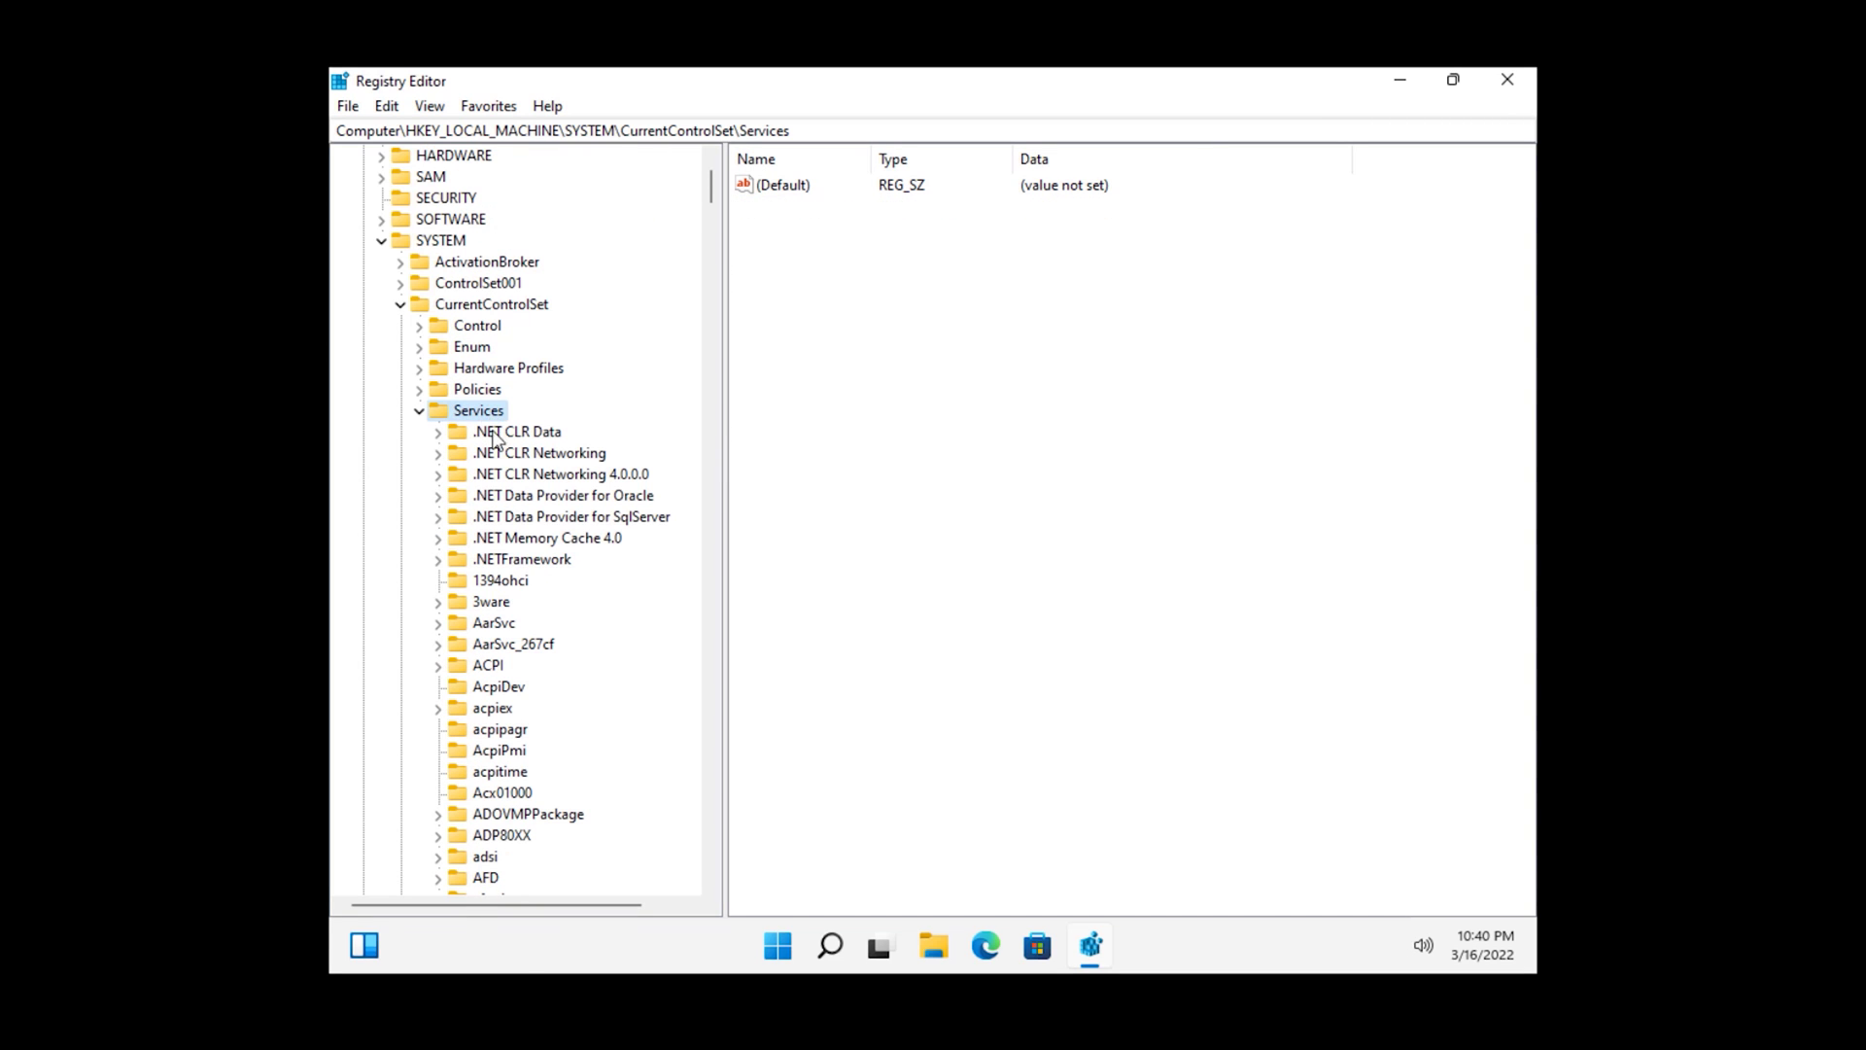
pyautogui.scroll(-6, 595, 593)
pyautogui.scroll(-14, 584, 583)
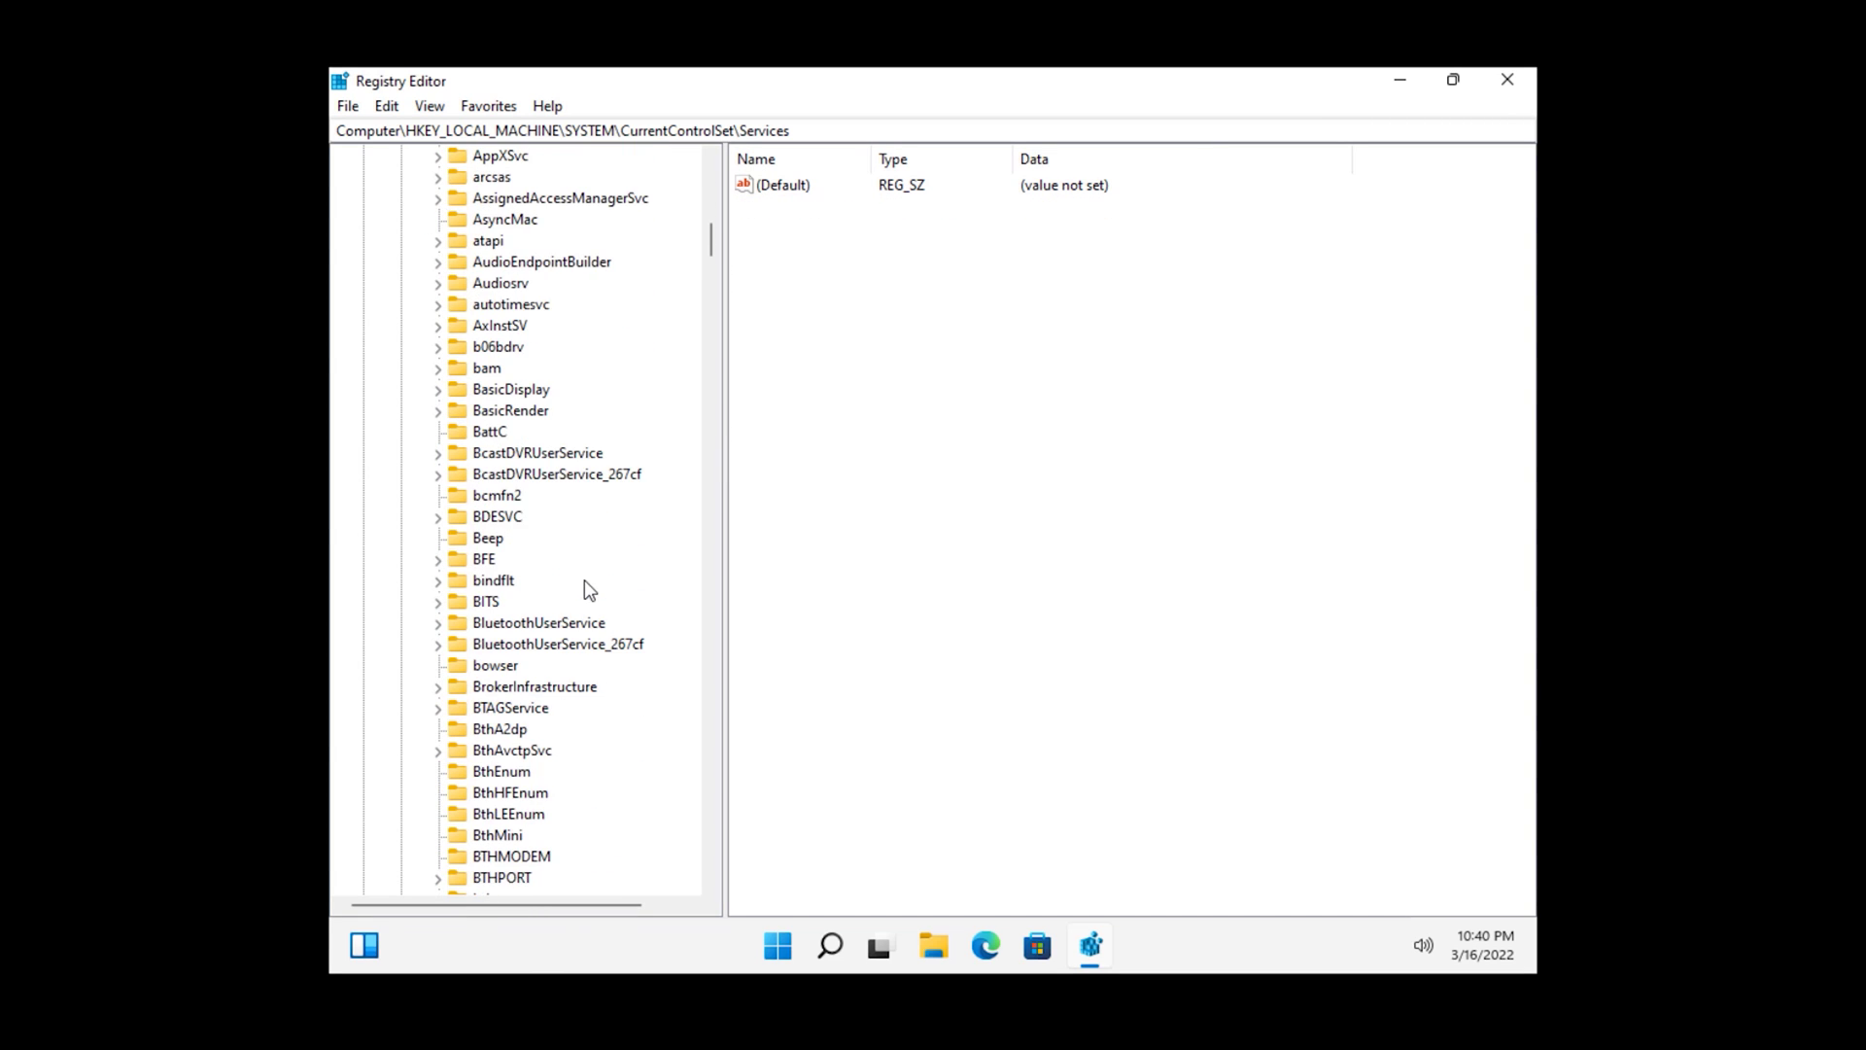
pyautogui.click(488, 627)
pyautogui.press('s')
pyautogui.scroll(-8, 542, 724)
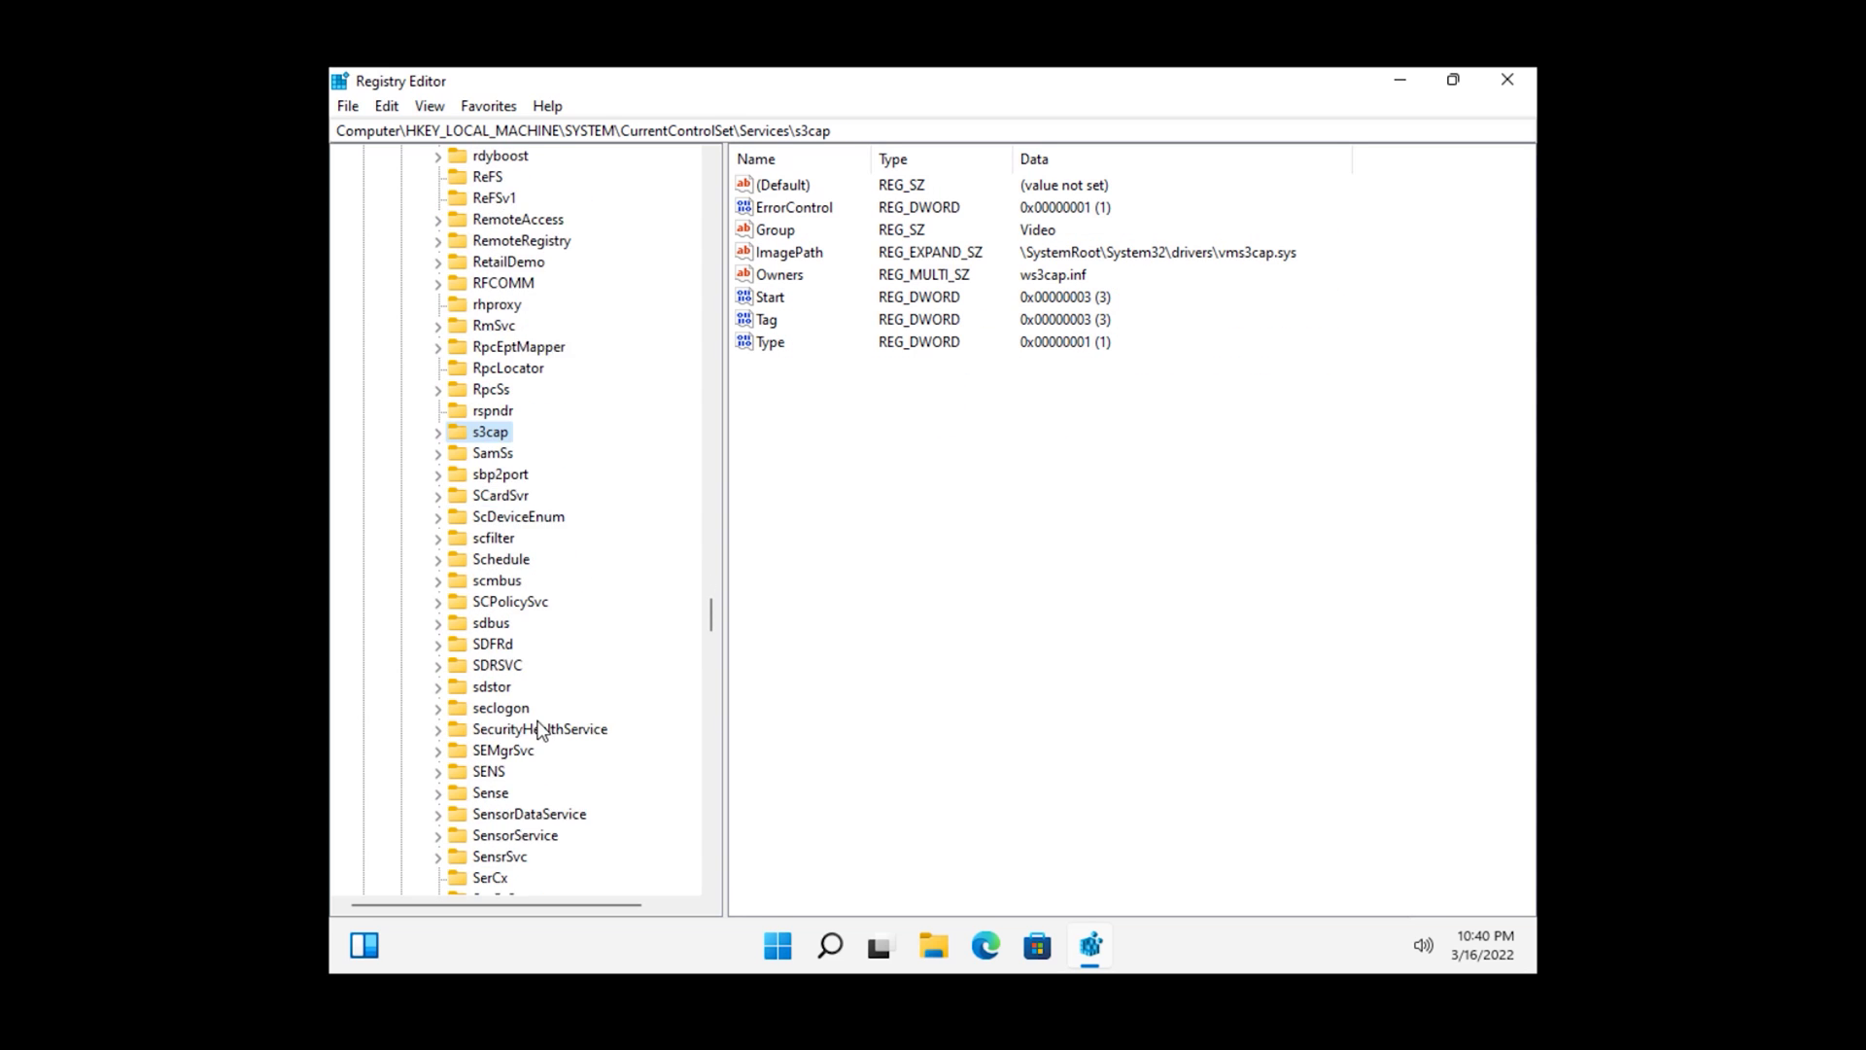
pyautogui.click(497, 730)
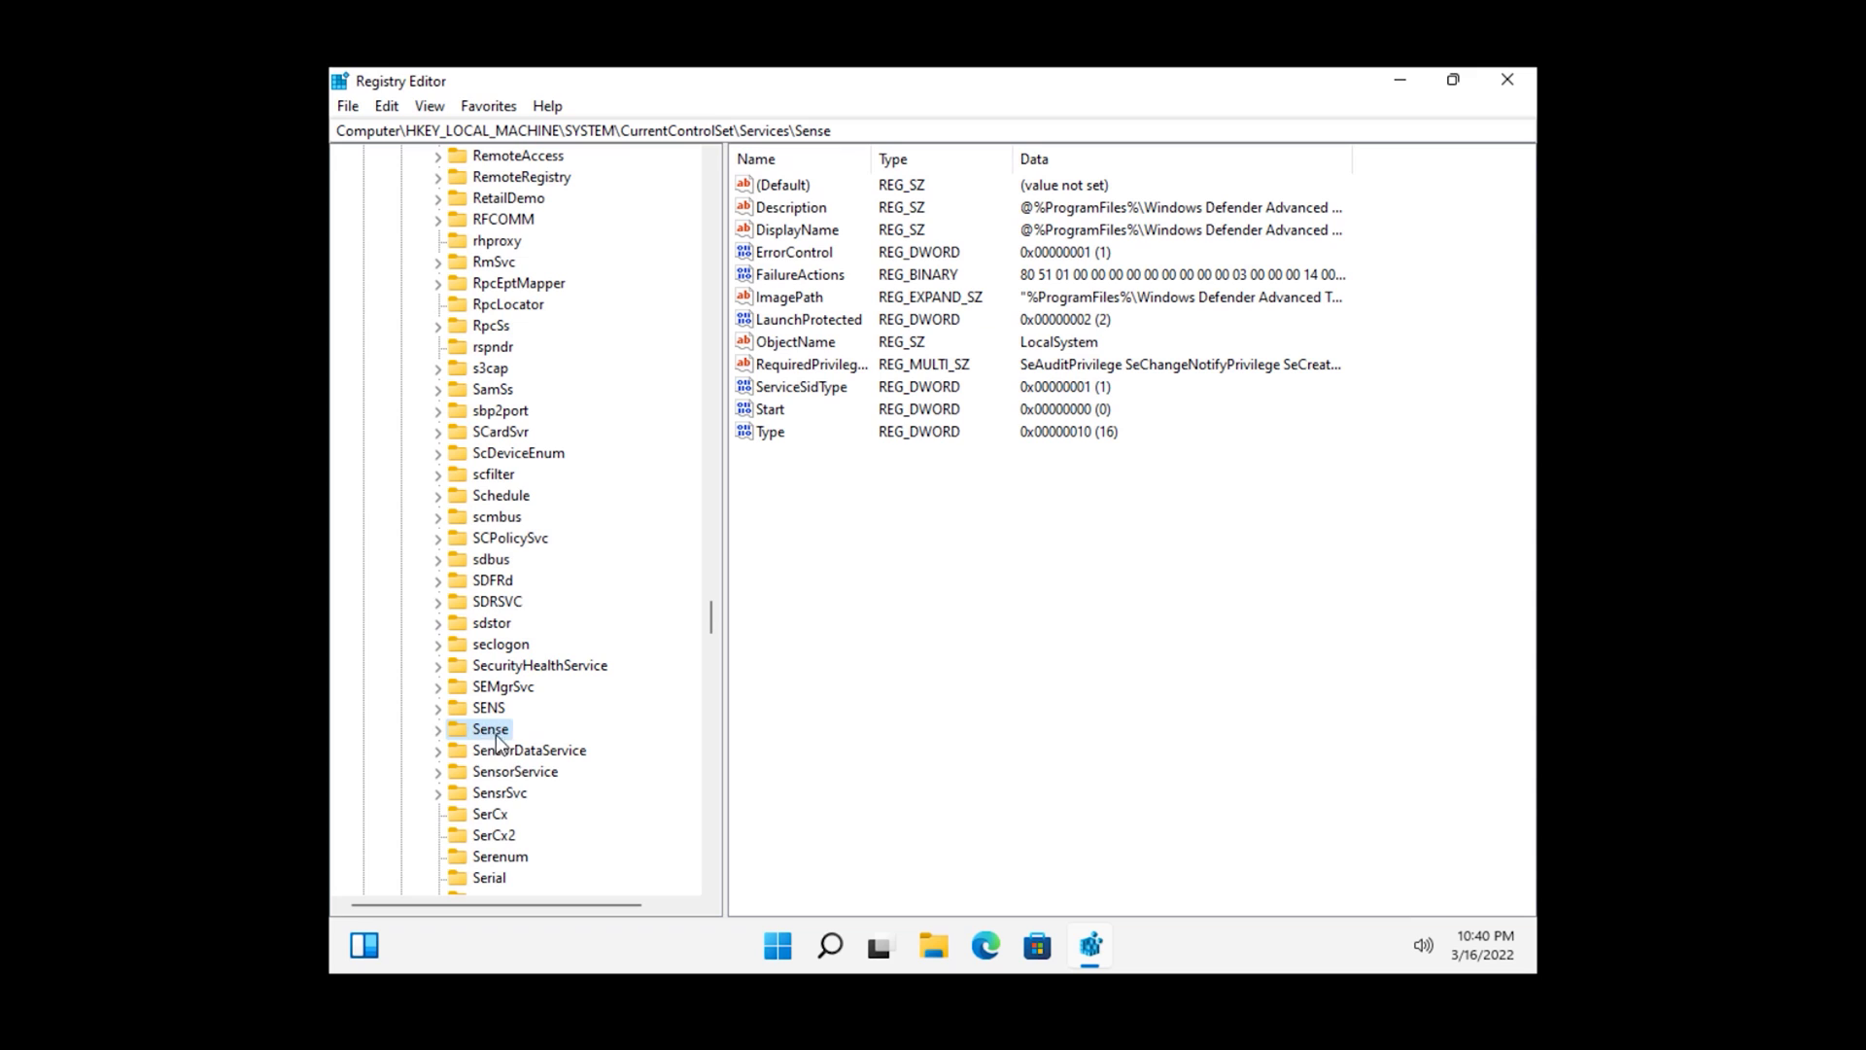
# Edit the Sense service's Start value, entering 4 as its data.
pyautogui.click(770, 410)
pyautogui.doubleClick(776, 416)
pyautogui.doubleClick(469, 295)
pyautogui.write('4')
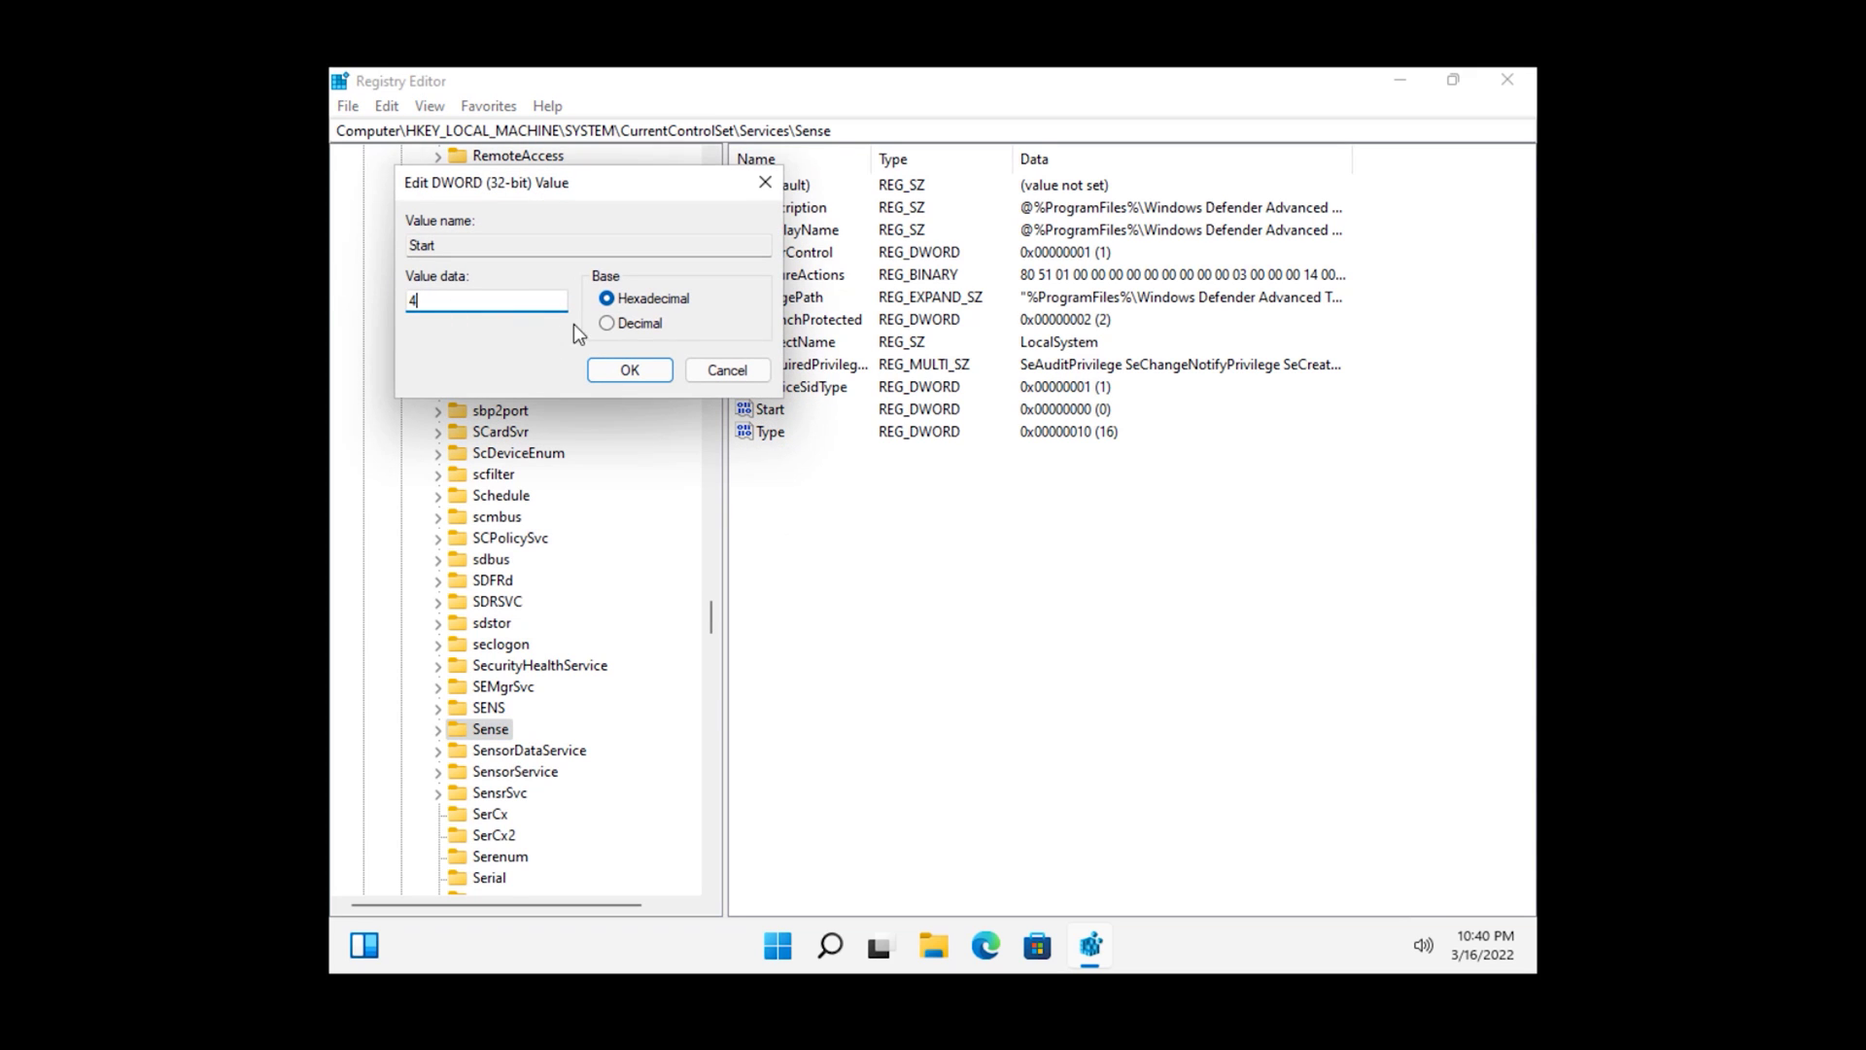
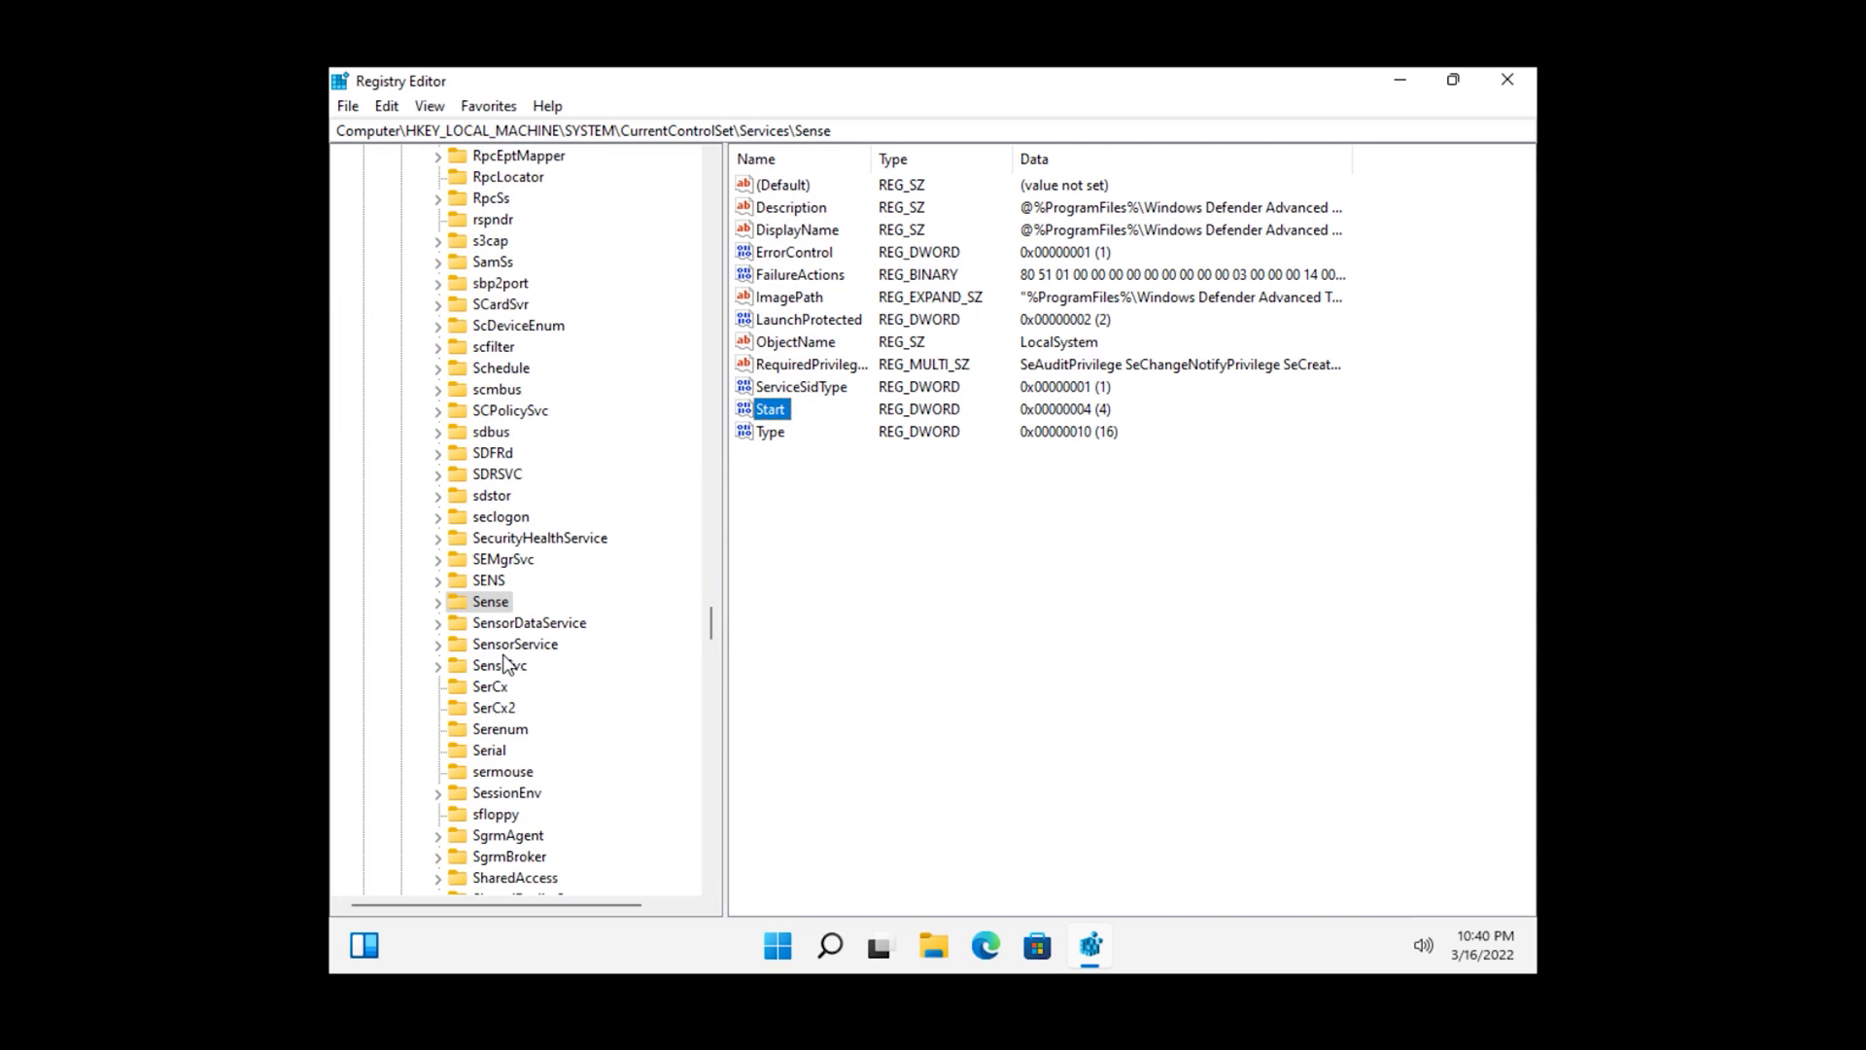
# Change WdBoot's Start DWORD to 4, then open WdFilter's Start value and enter 4.
pyautogui.scroll(-20, 499, 649)
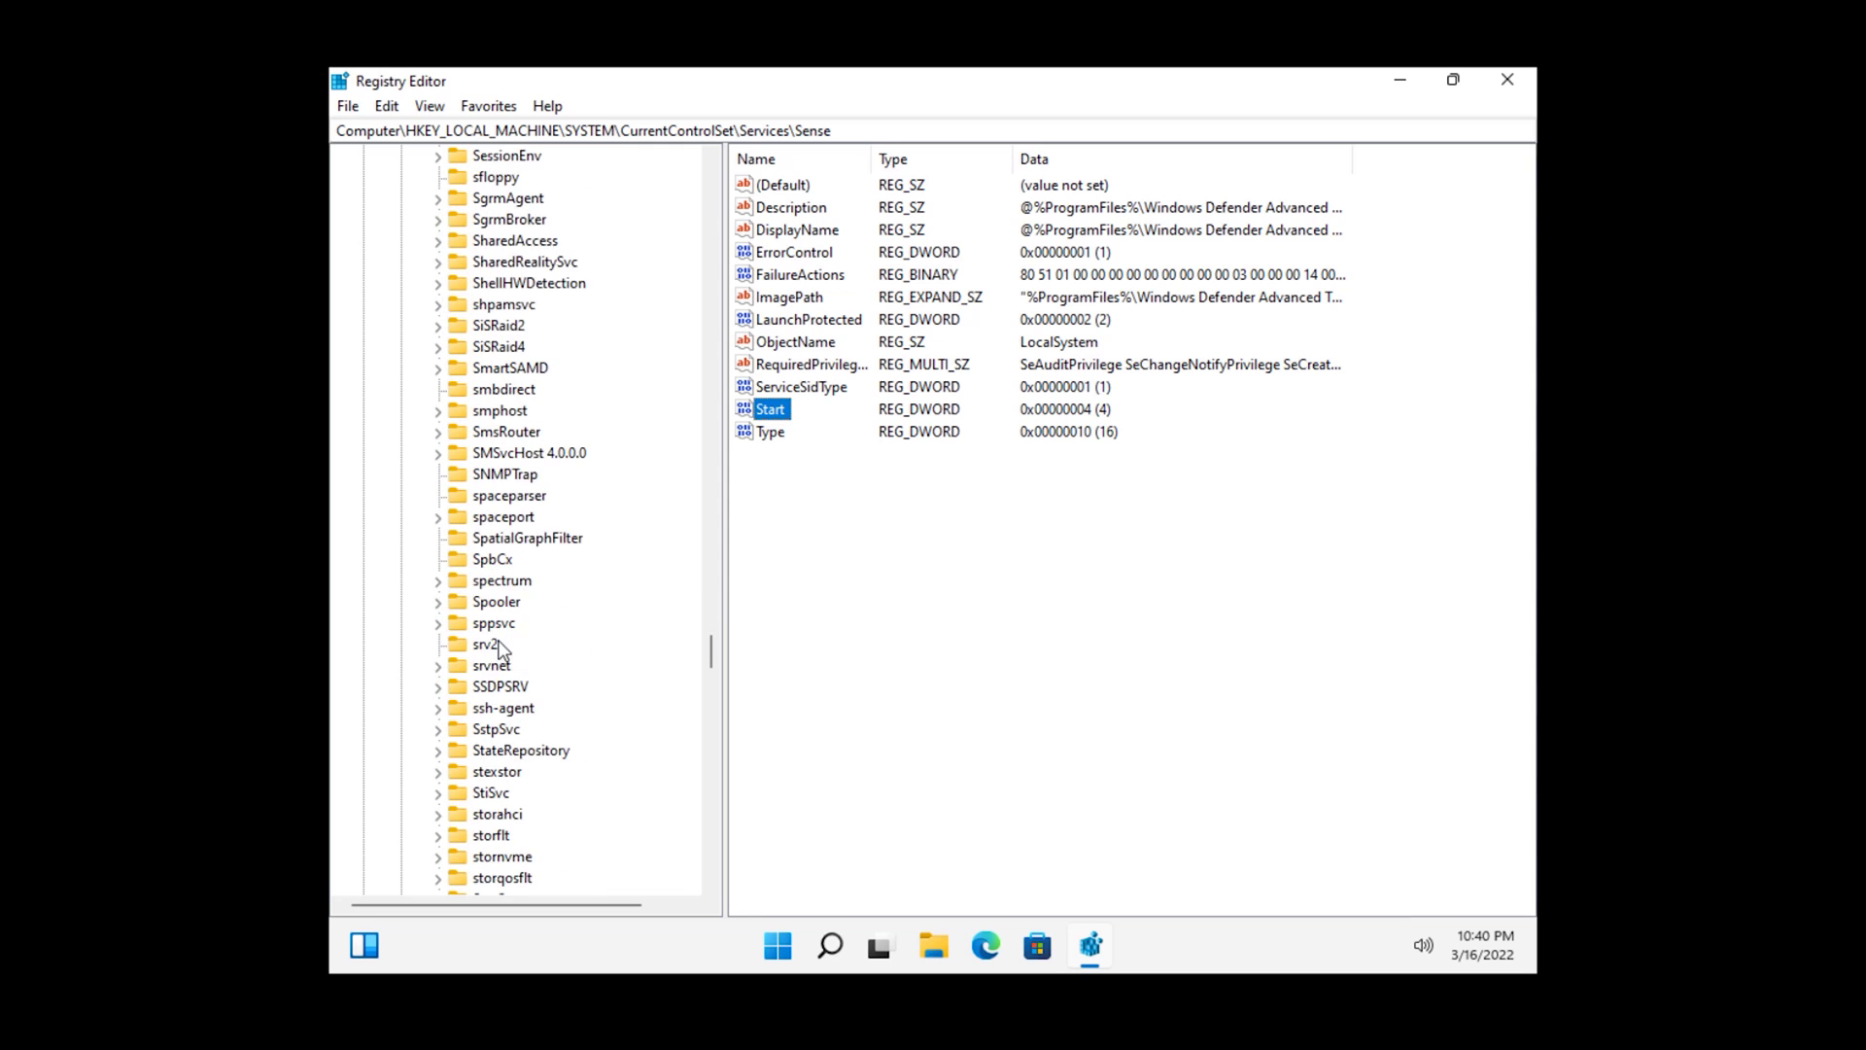
pyautogui.scroll(-15, 497, 647)
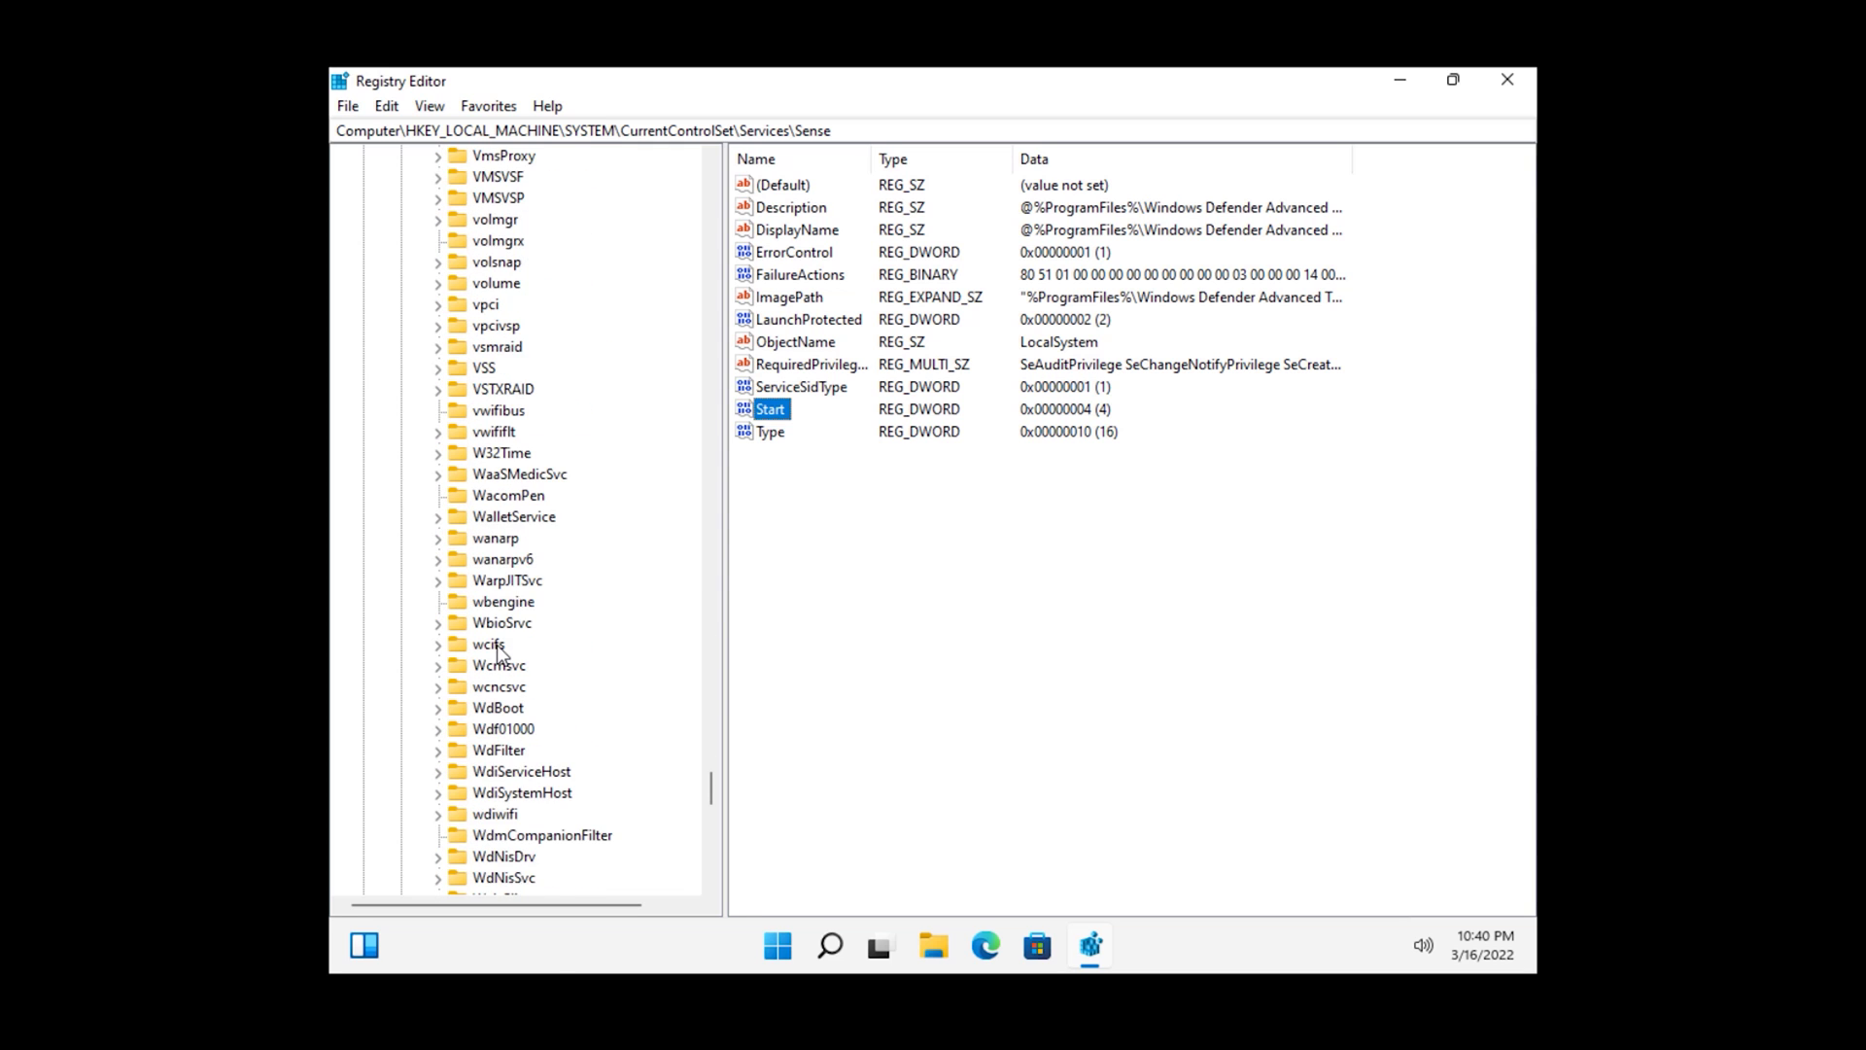
pyautogui.click(497, 390)
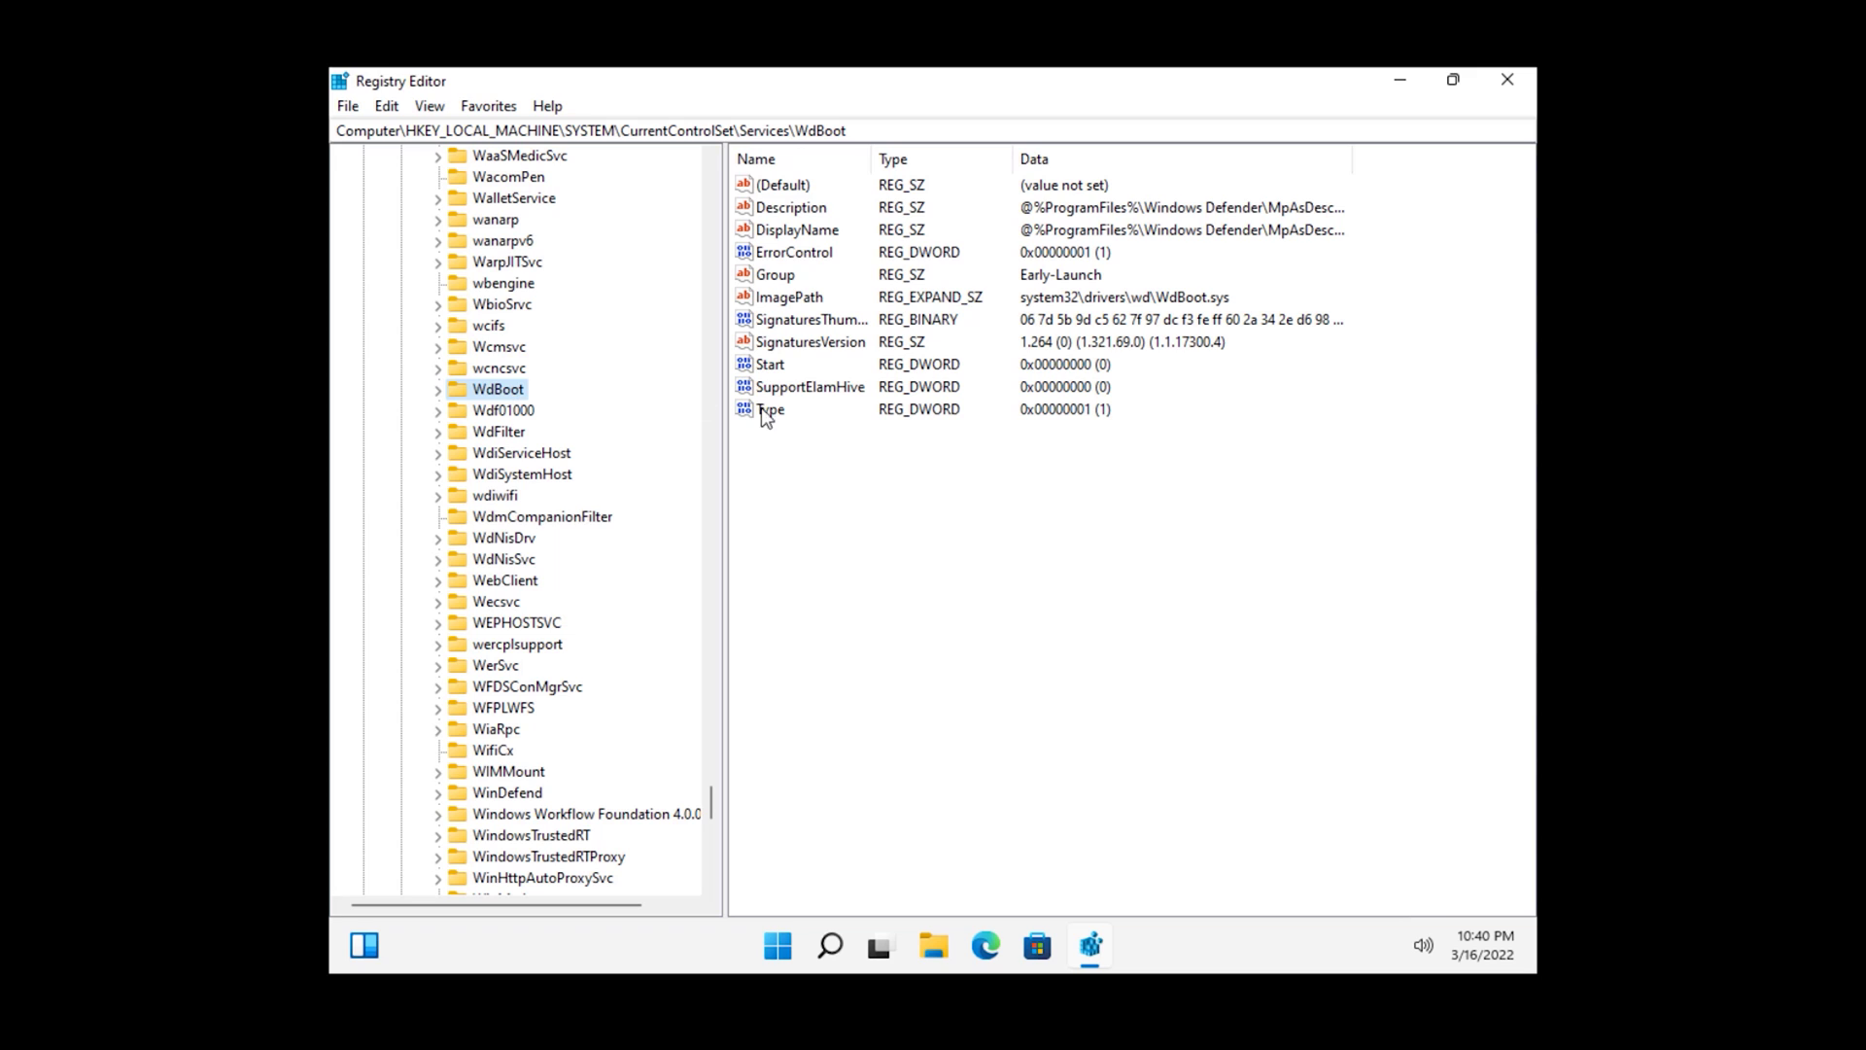
pyautogui.click(773, 363)
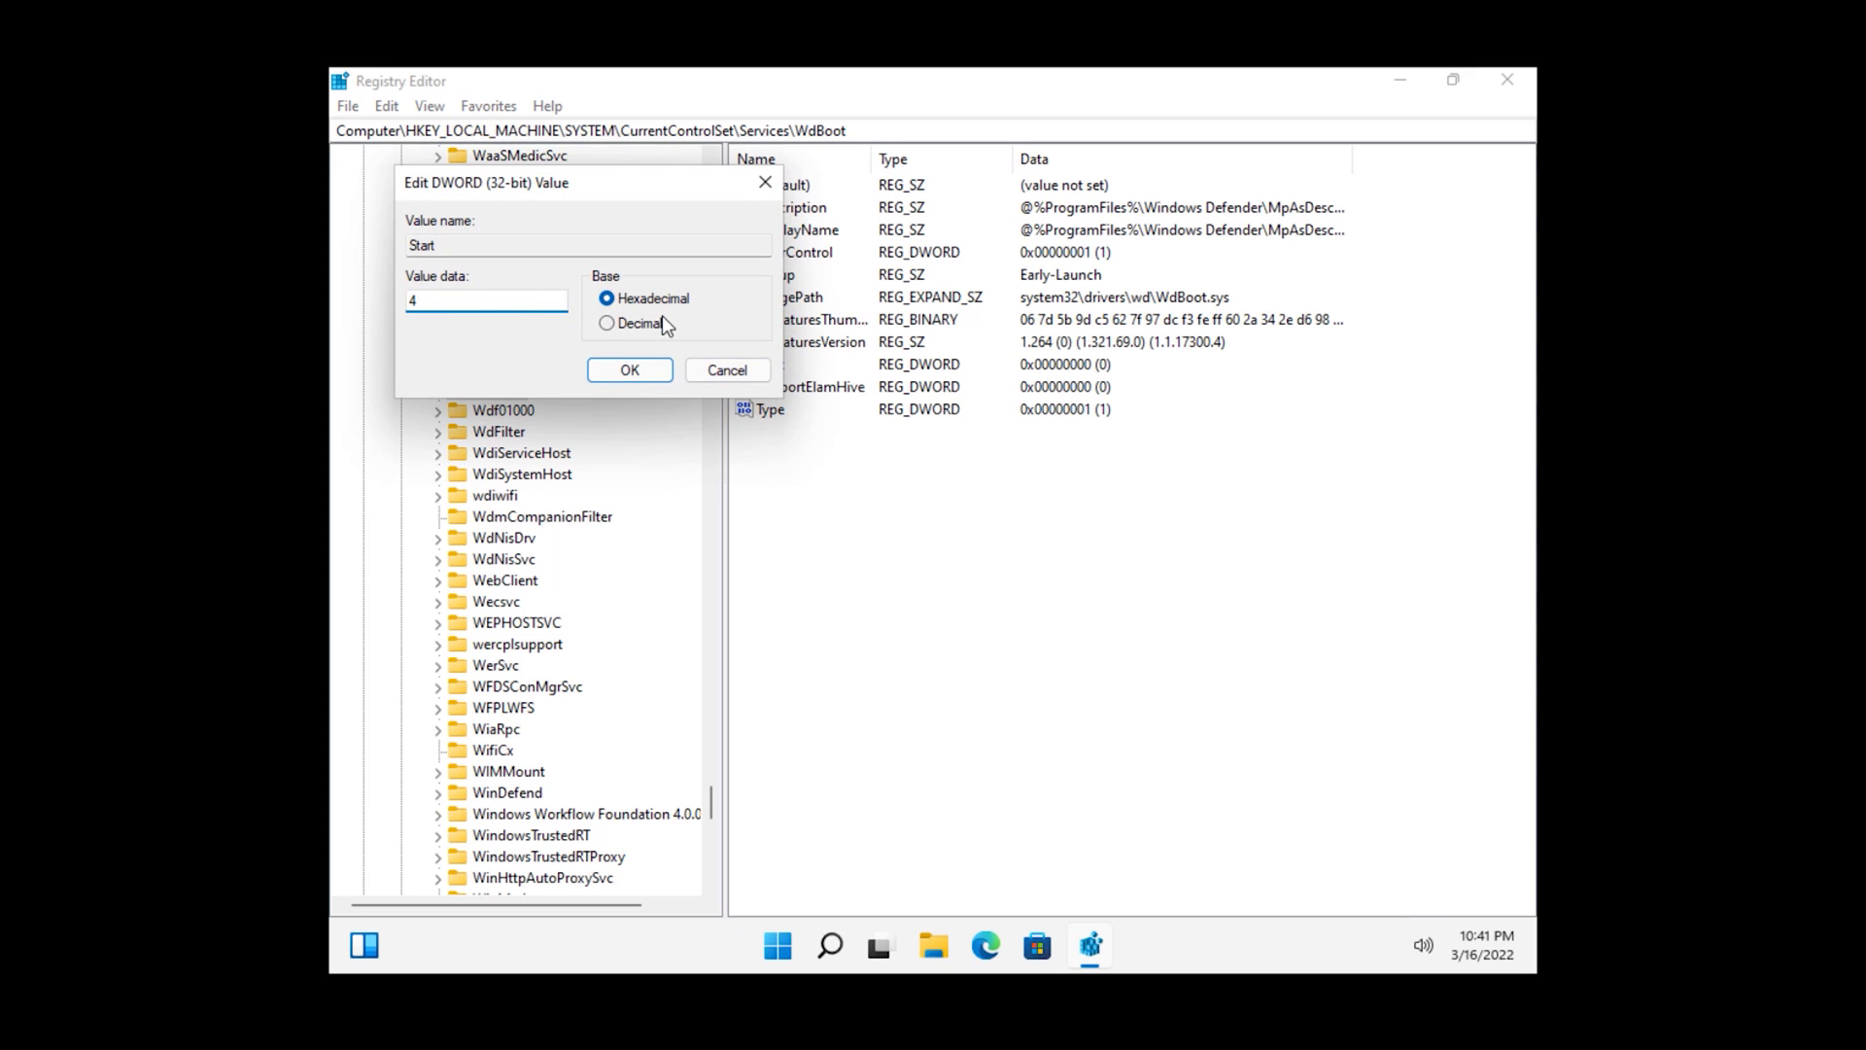
pyautogui.click(631, 372)
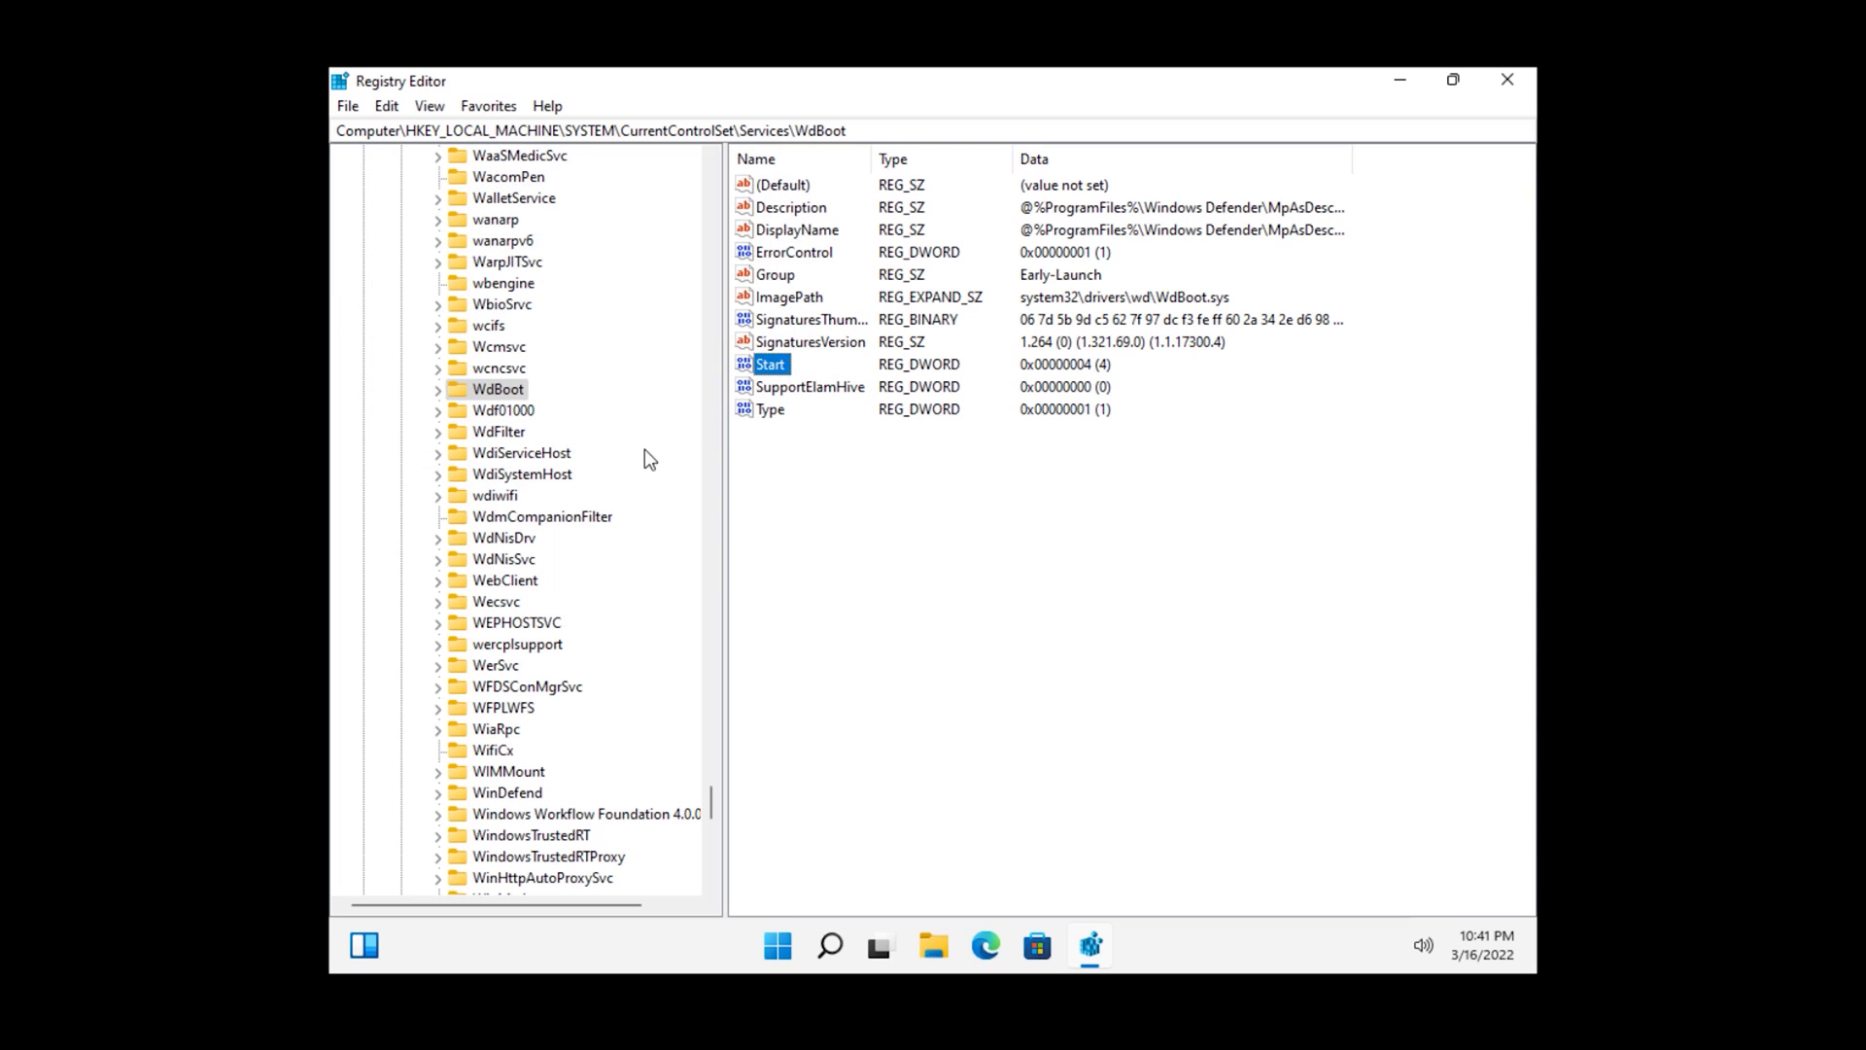
pyautogui.click(498, 434)
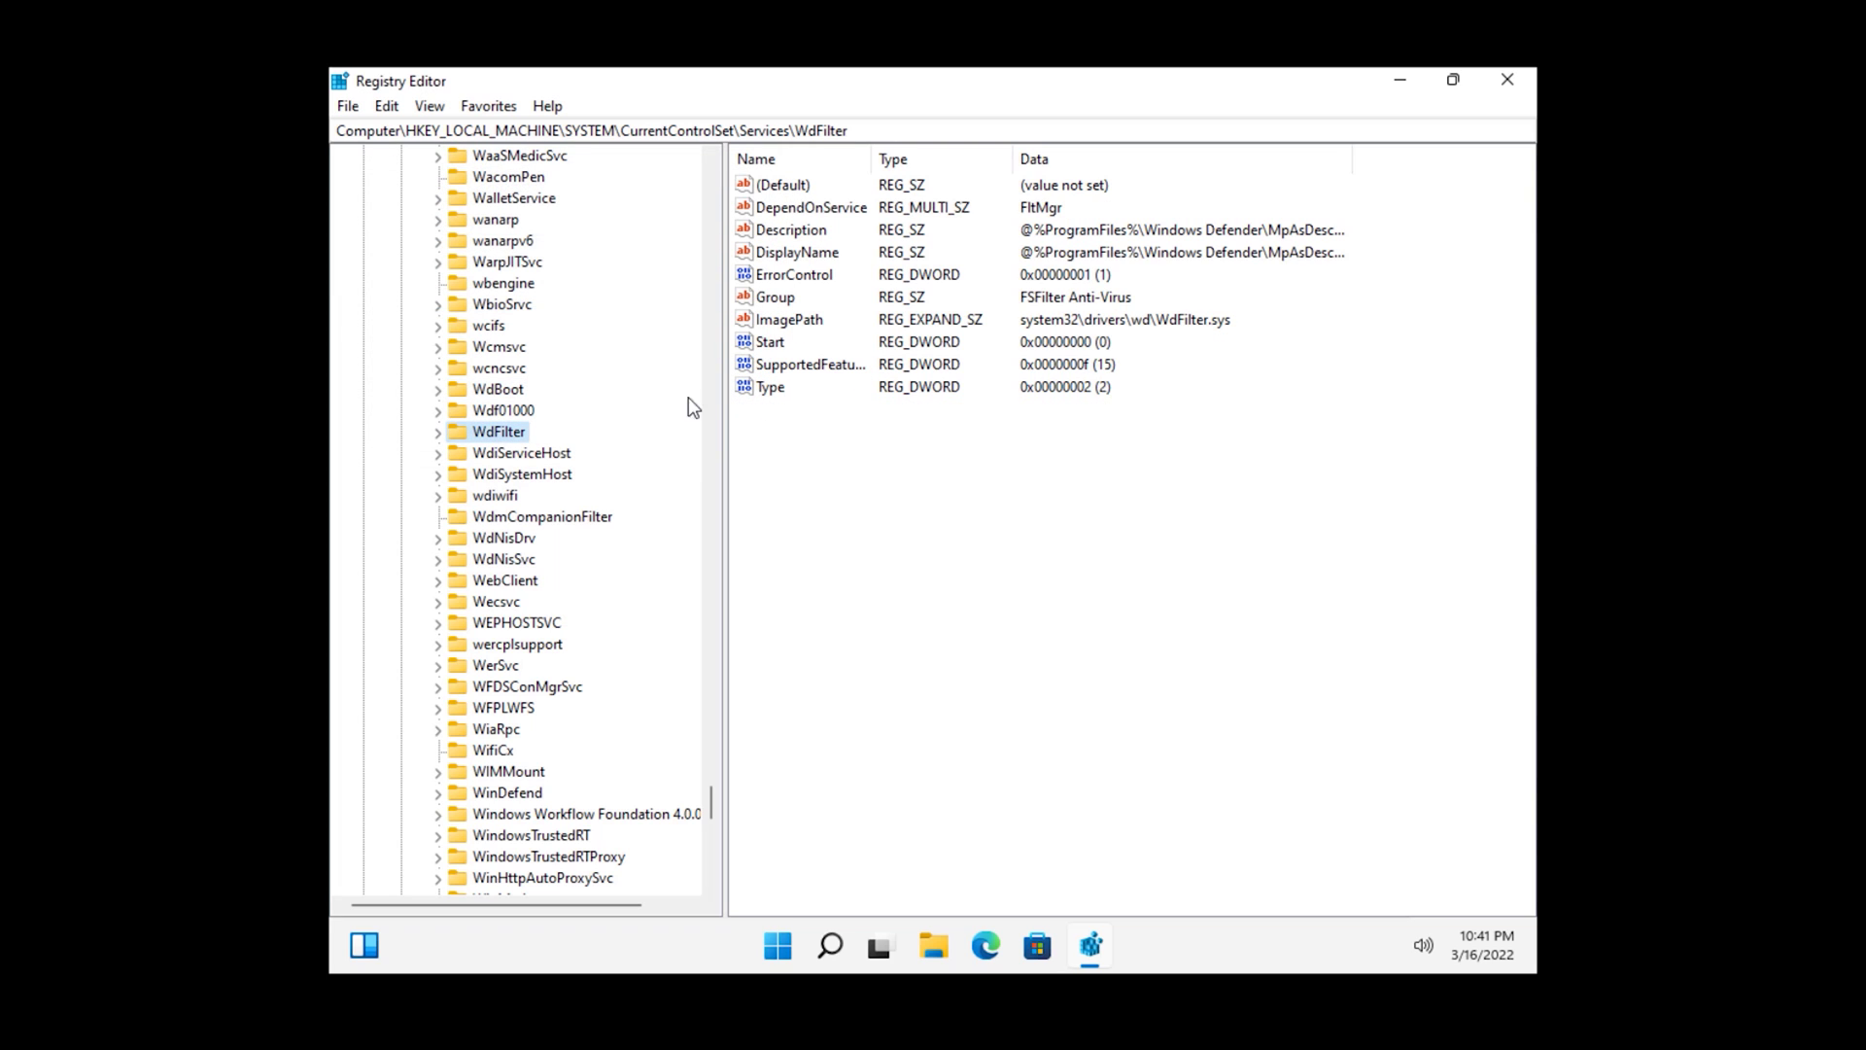
pyautogui.doubleClick(778, 345)
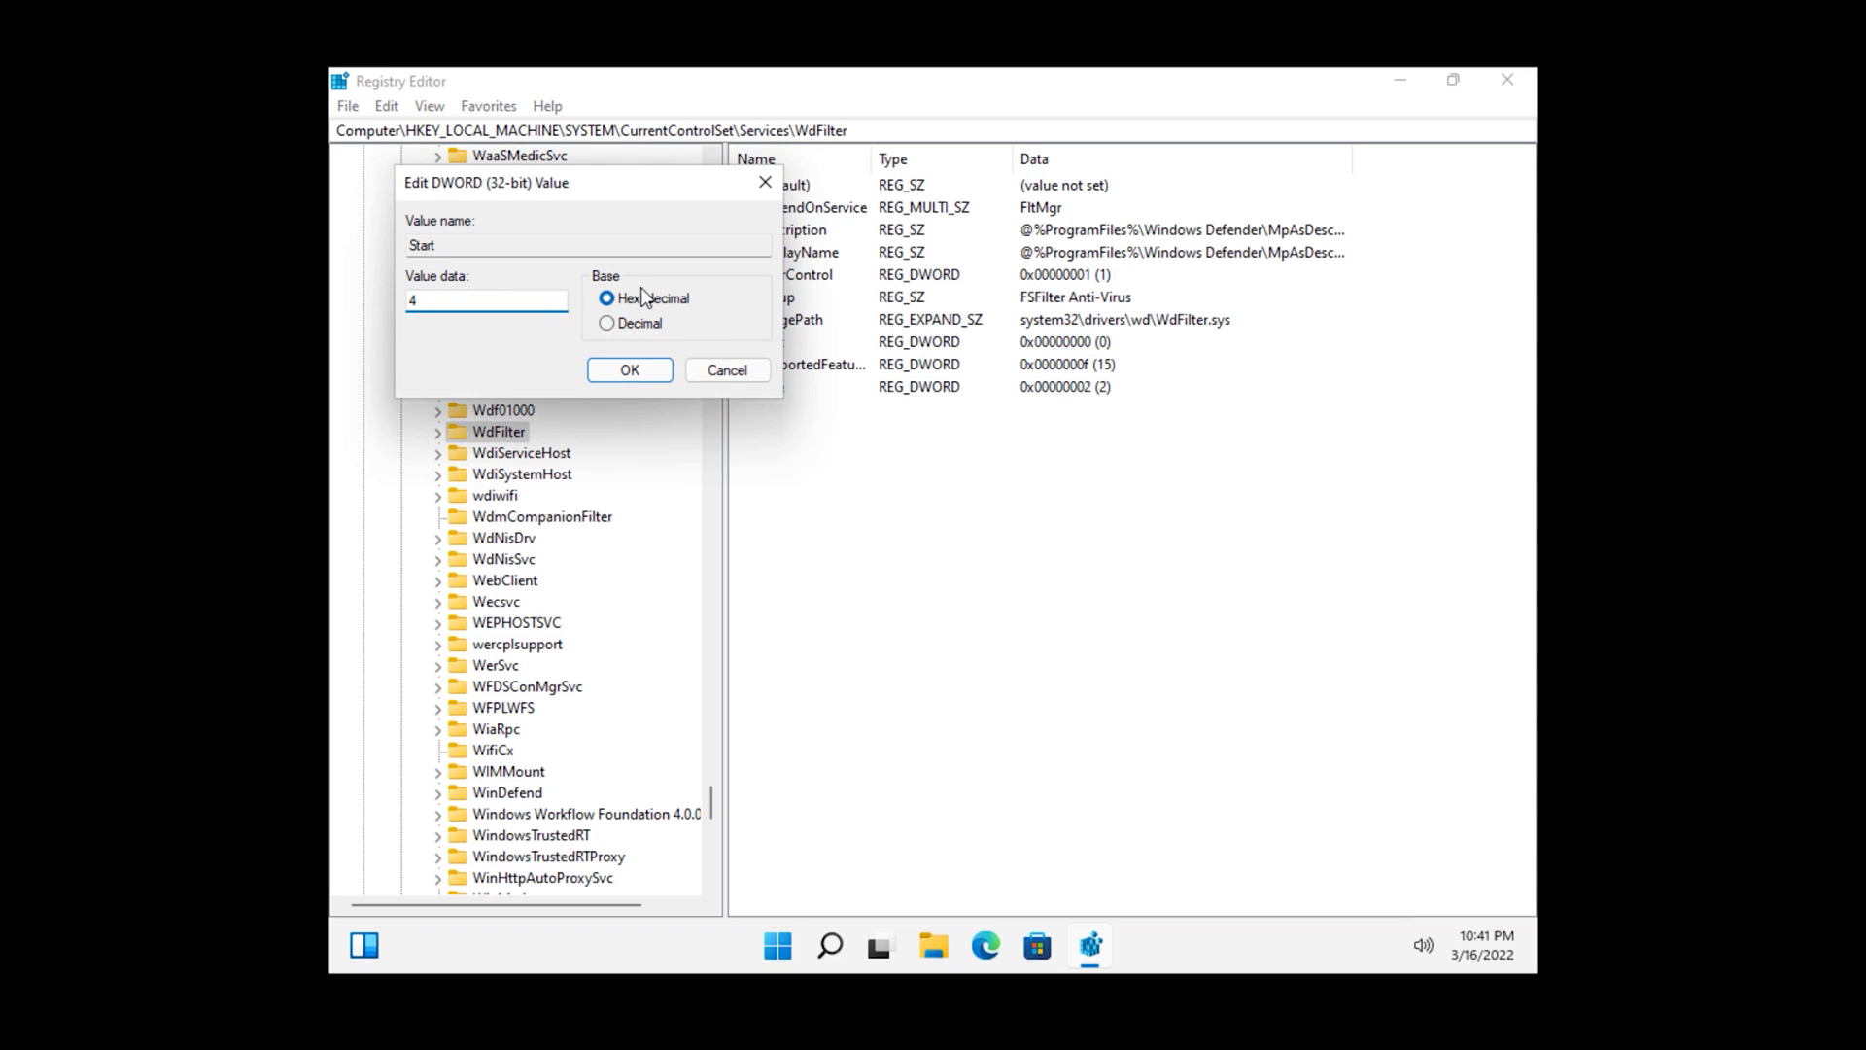
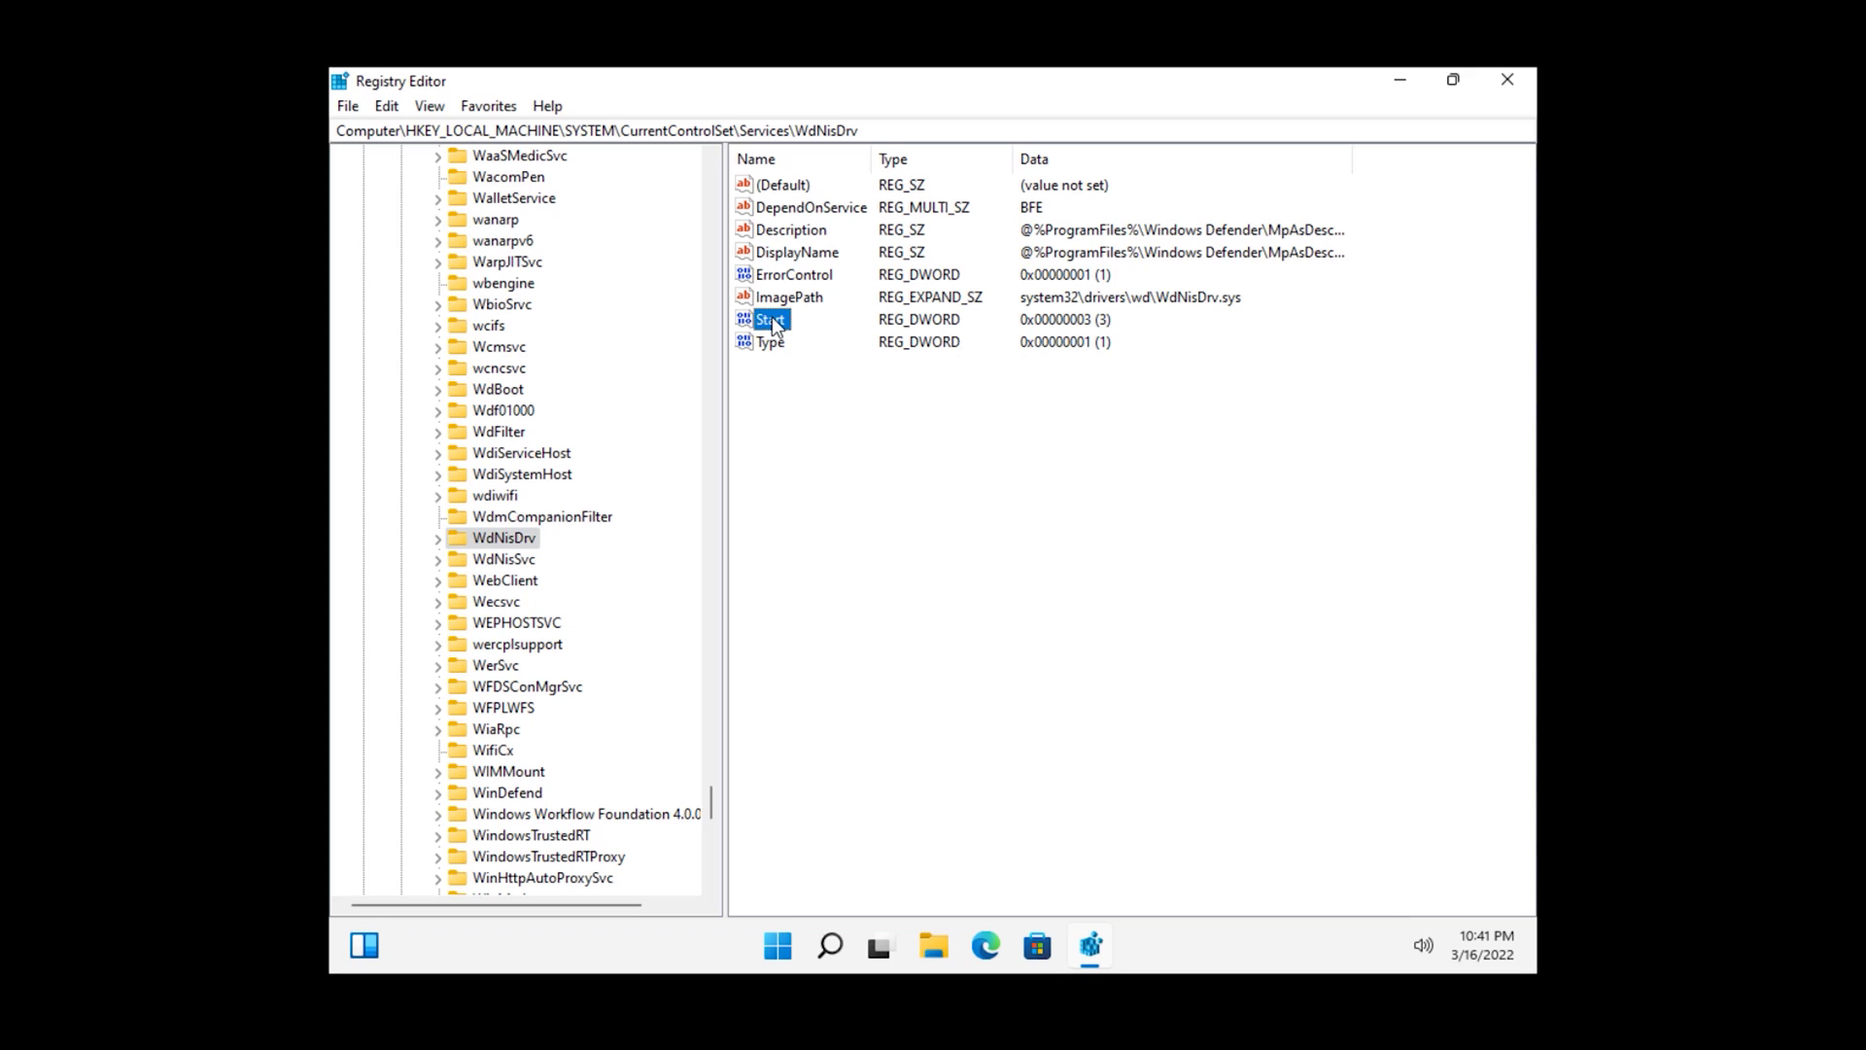
# Change WdNisDrv's Start value from 3 to 4, then select the WdNisSvc service key.
pyautogui.doubleClick(773, 324)
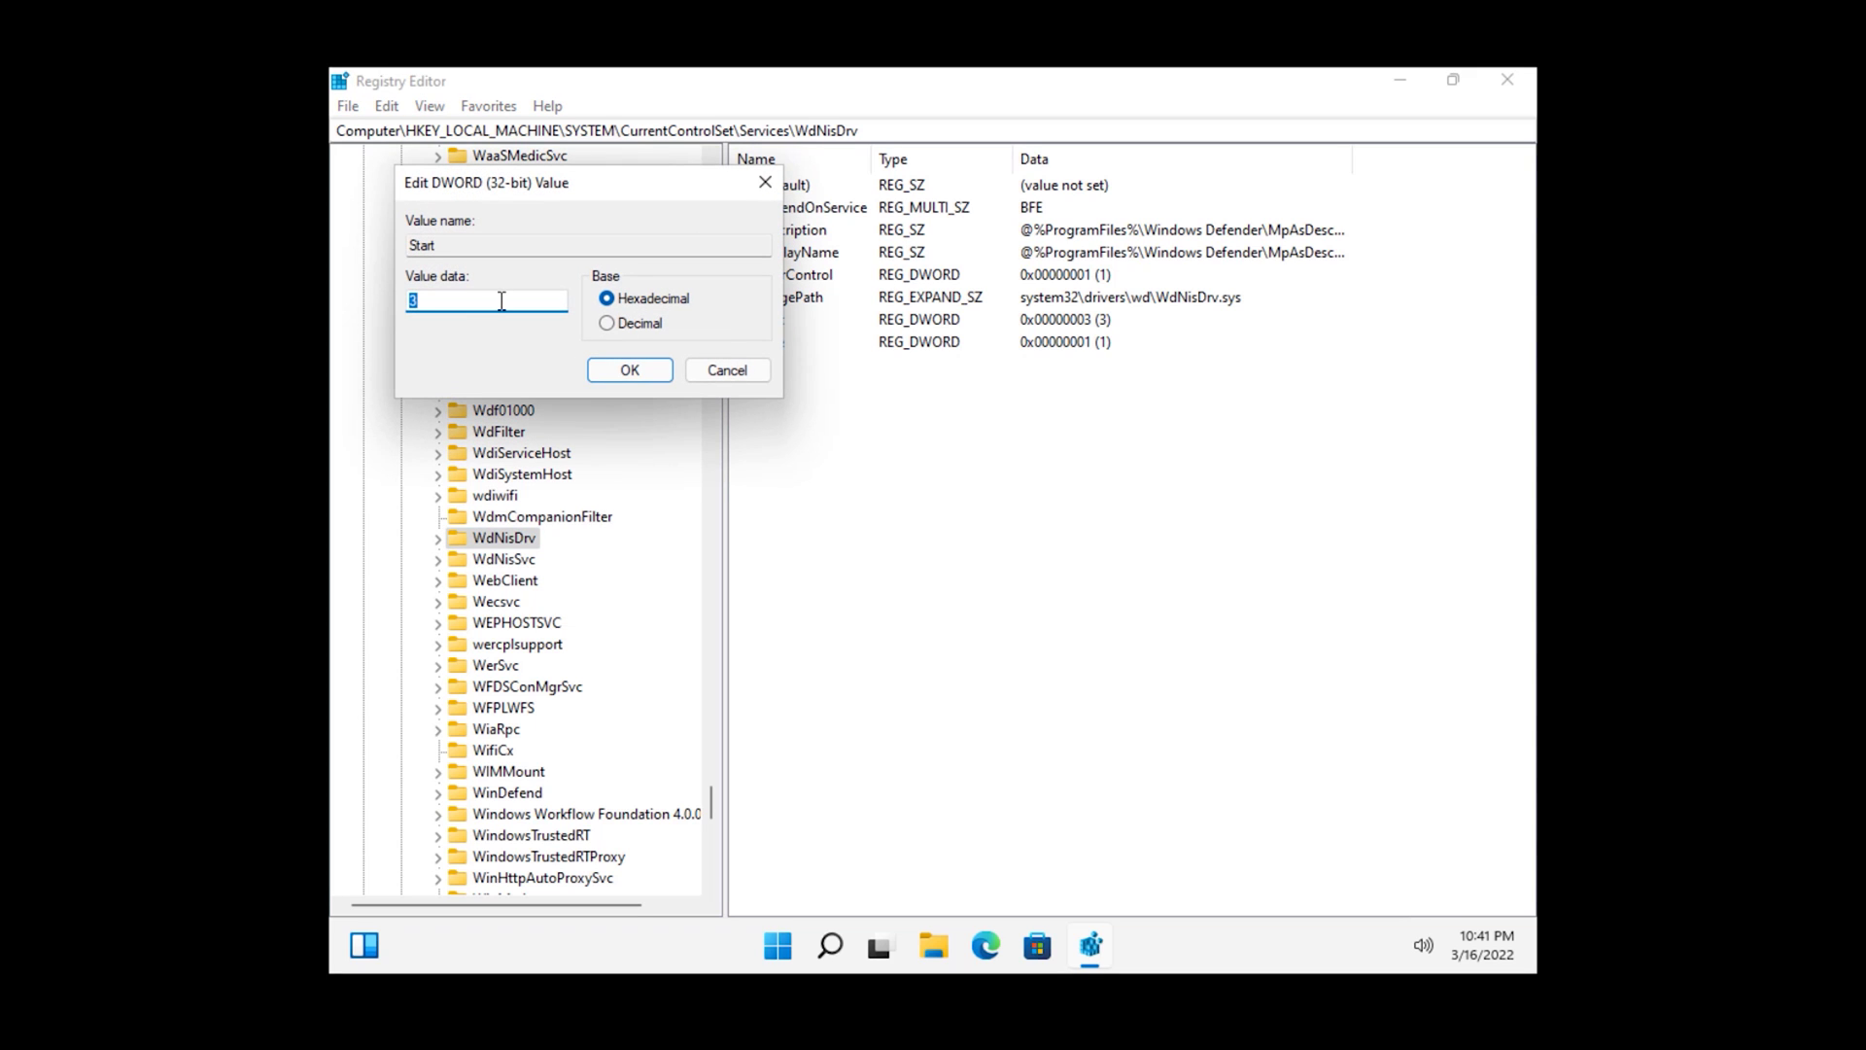
pyautogui.write('4')
pyautogui.click(628, 370)
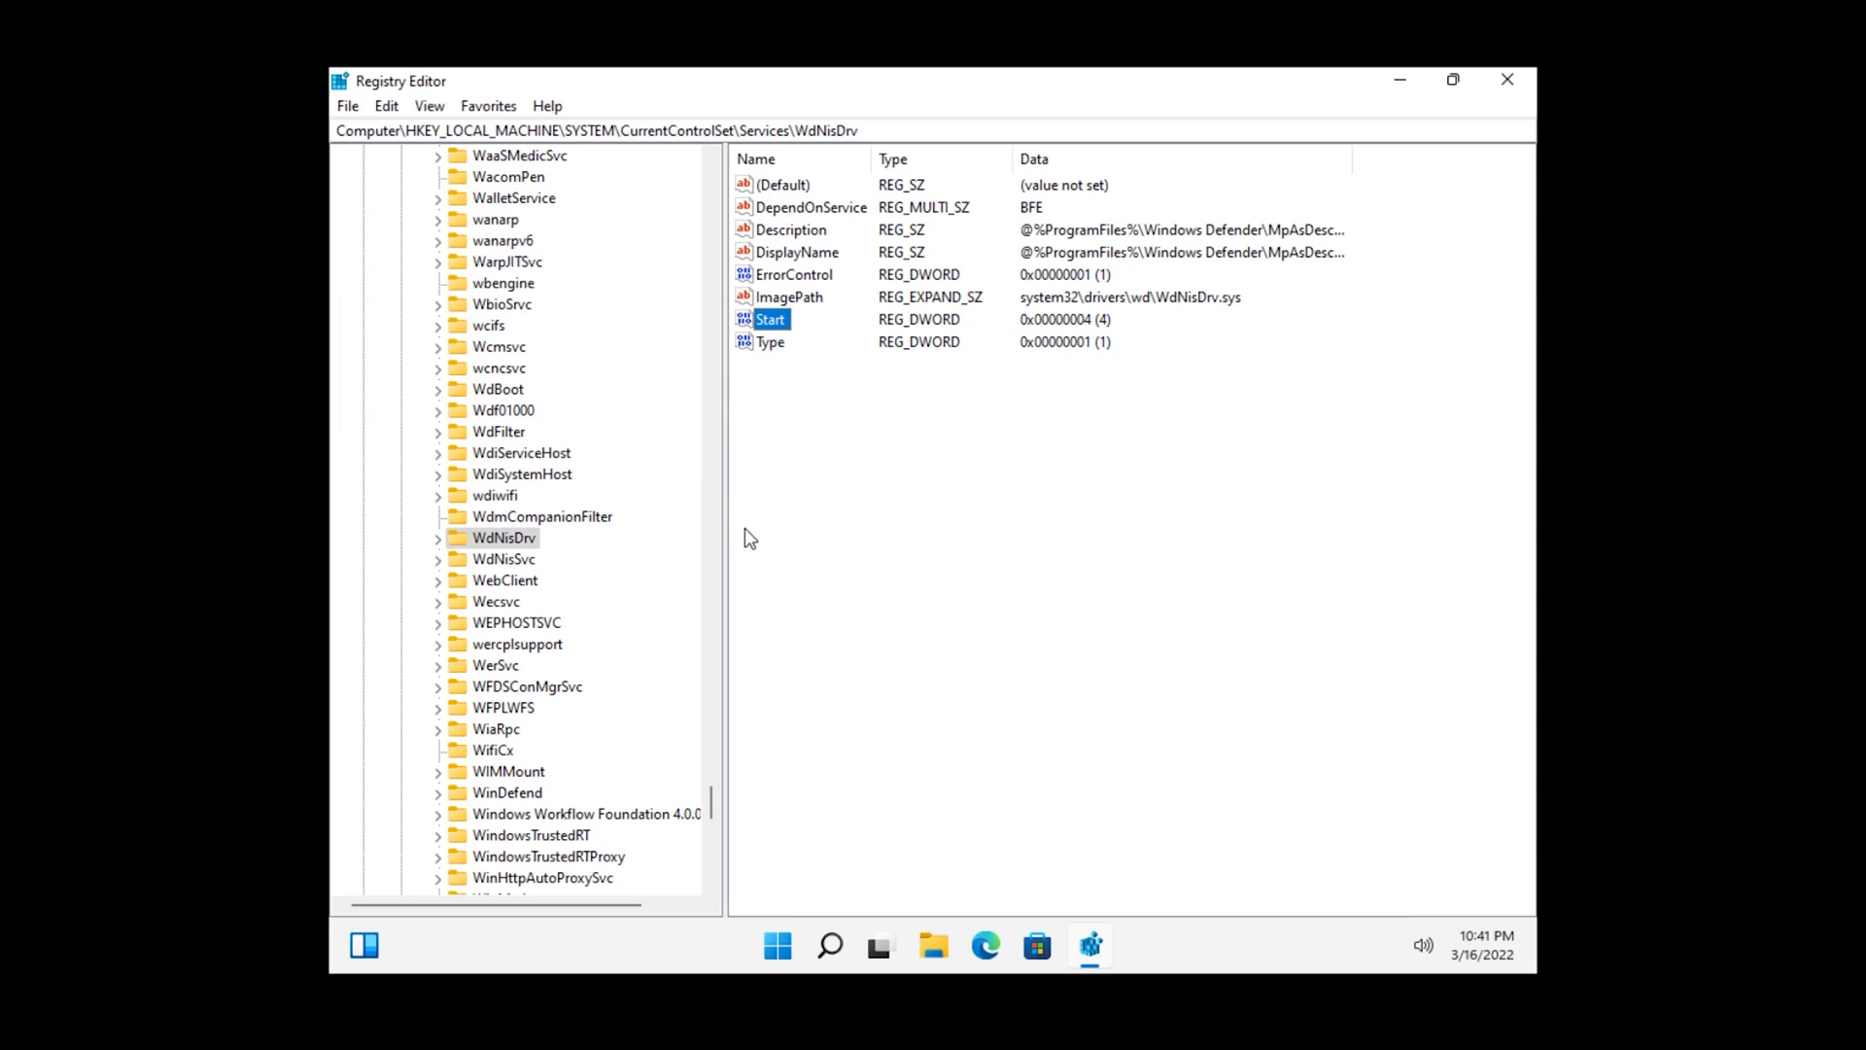
pyautogui.click(500, 559)
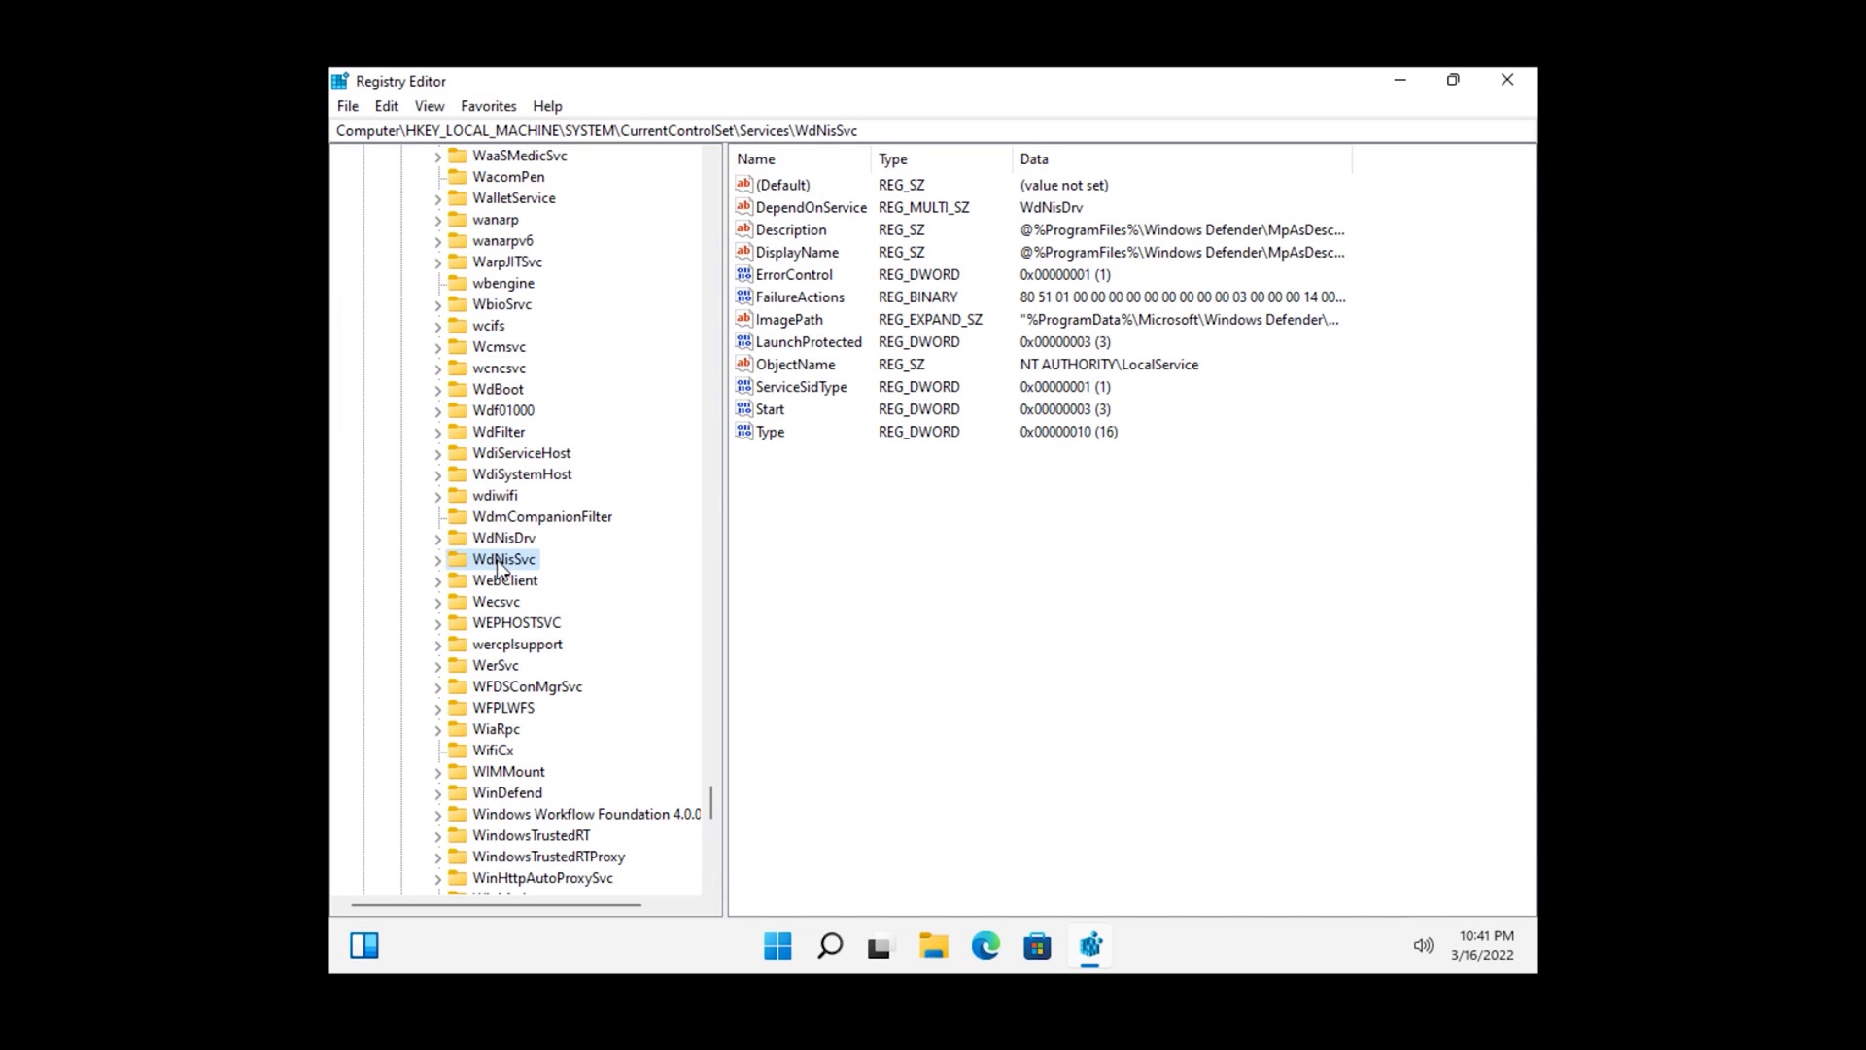
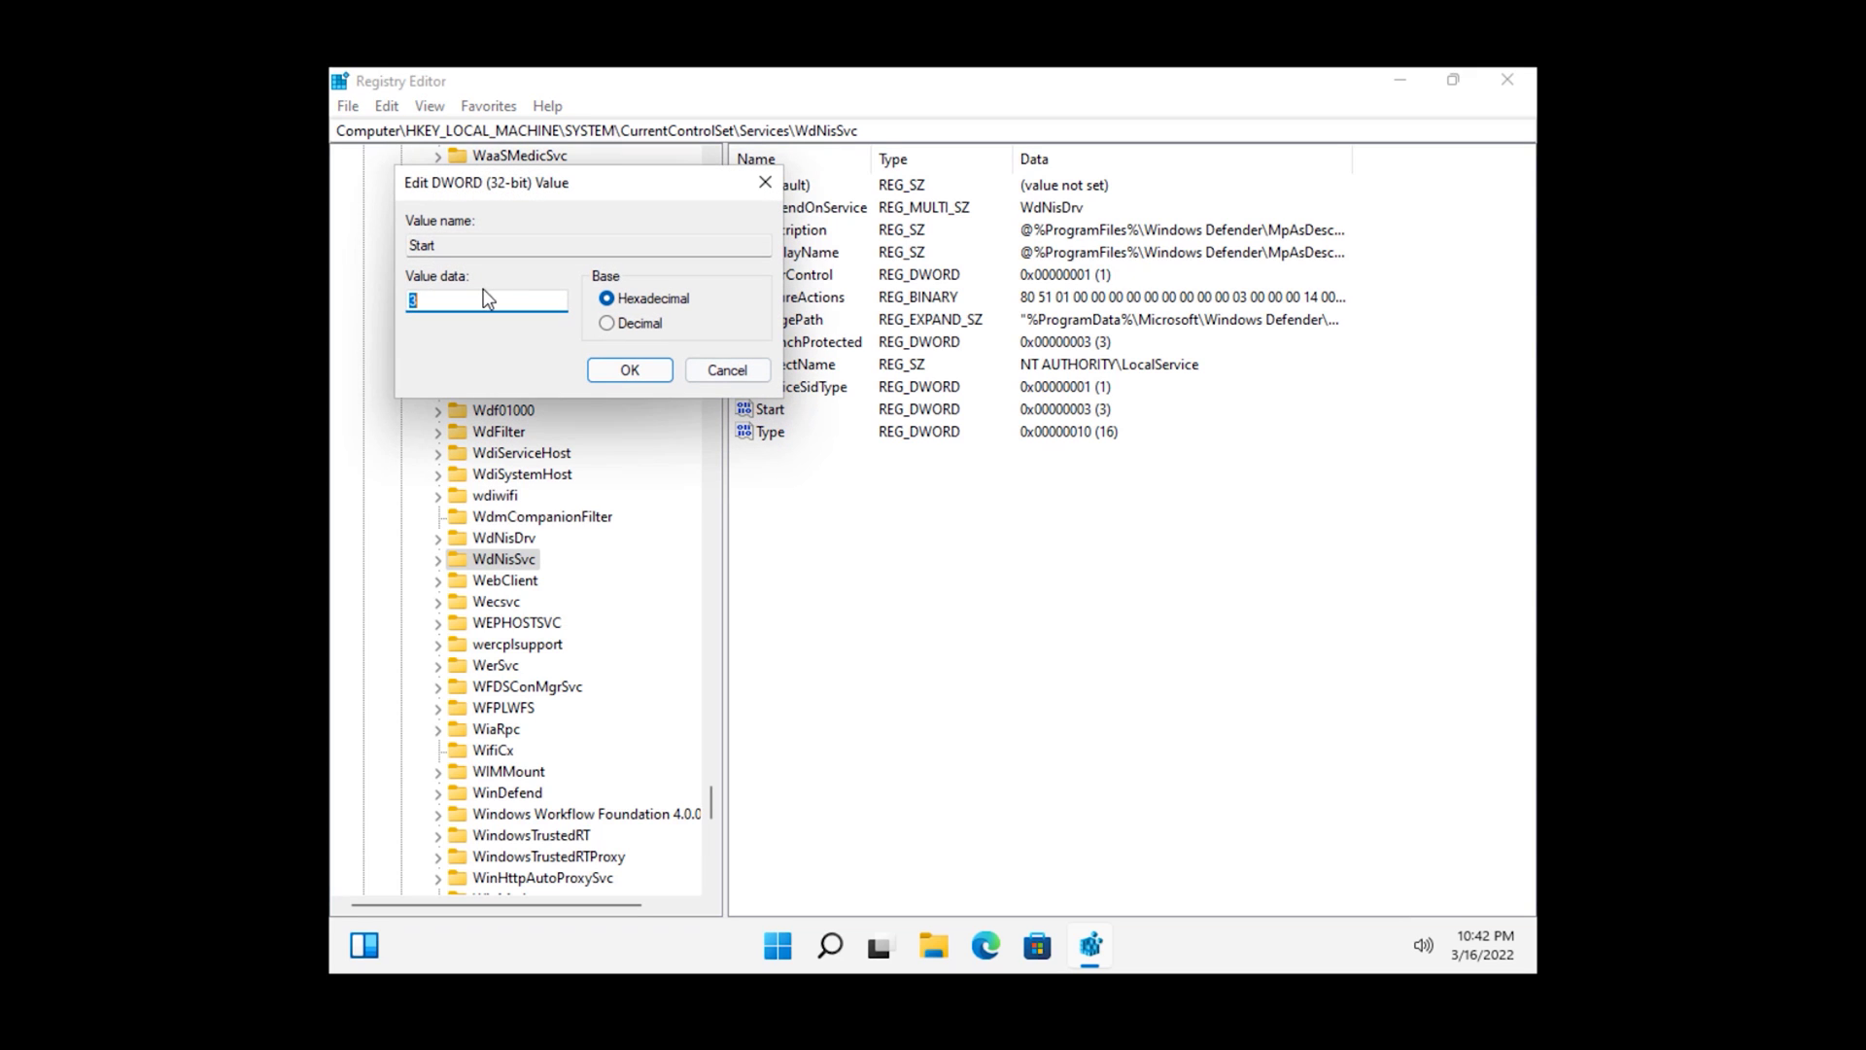
# Enter 4 as the hexadecimal data for WdNisSvc's Start value to disable the service.
pyautogui.write('4')
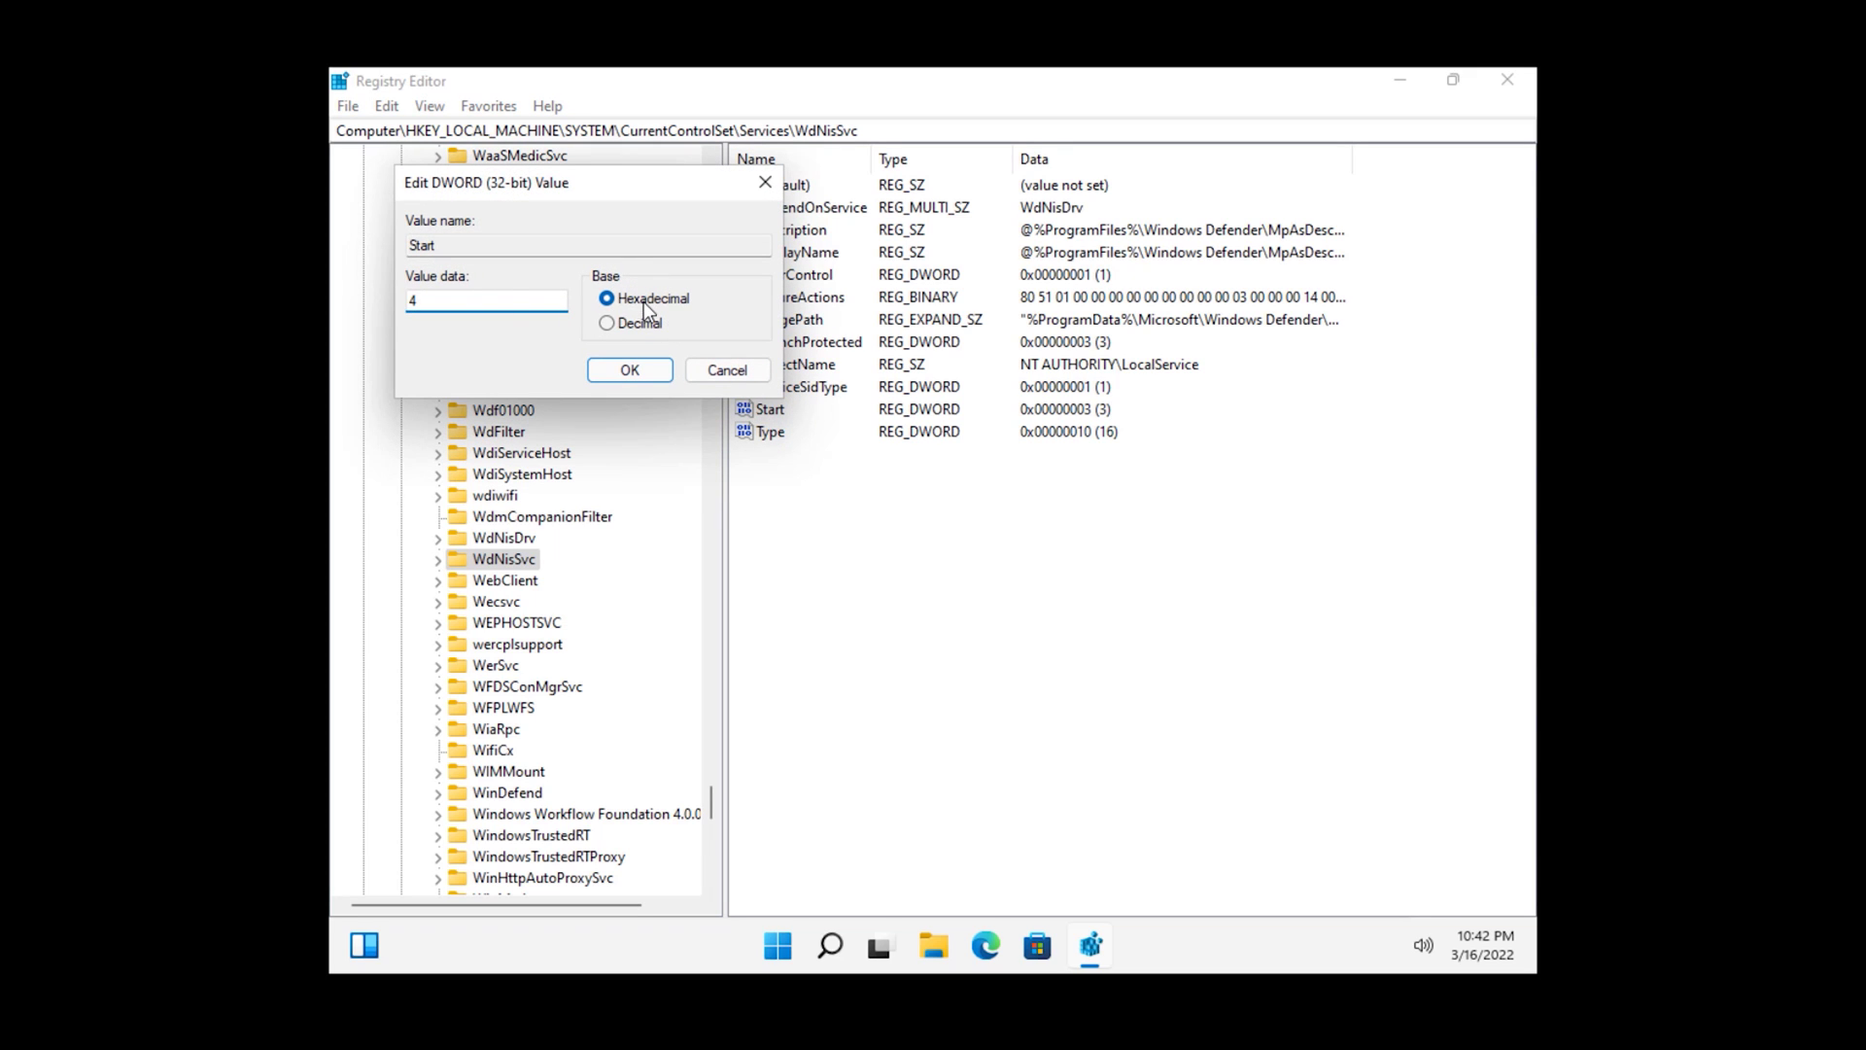
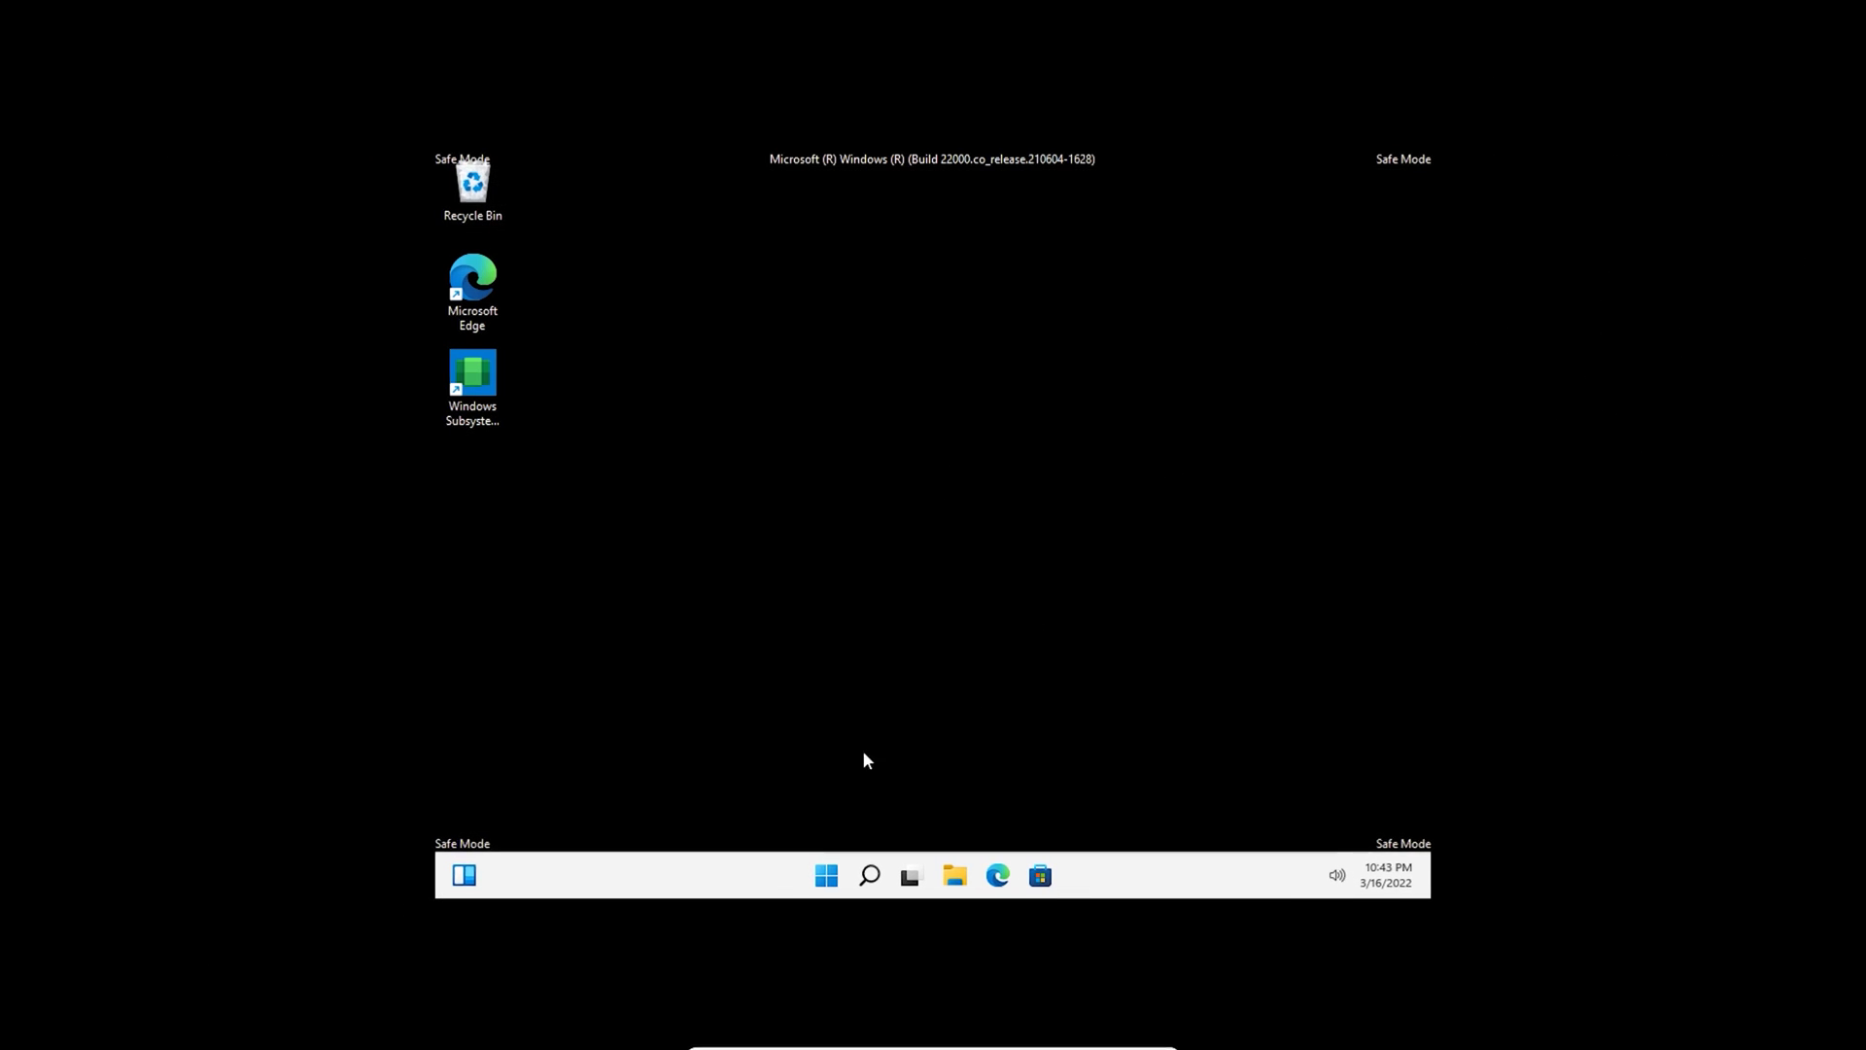
# Open the Run box from the Start right-click menu and enter msconfig.
pyautogui.rightClick(800, 1003)
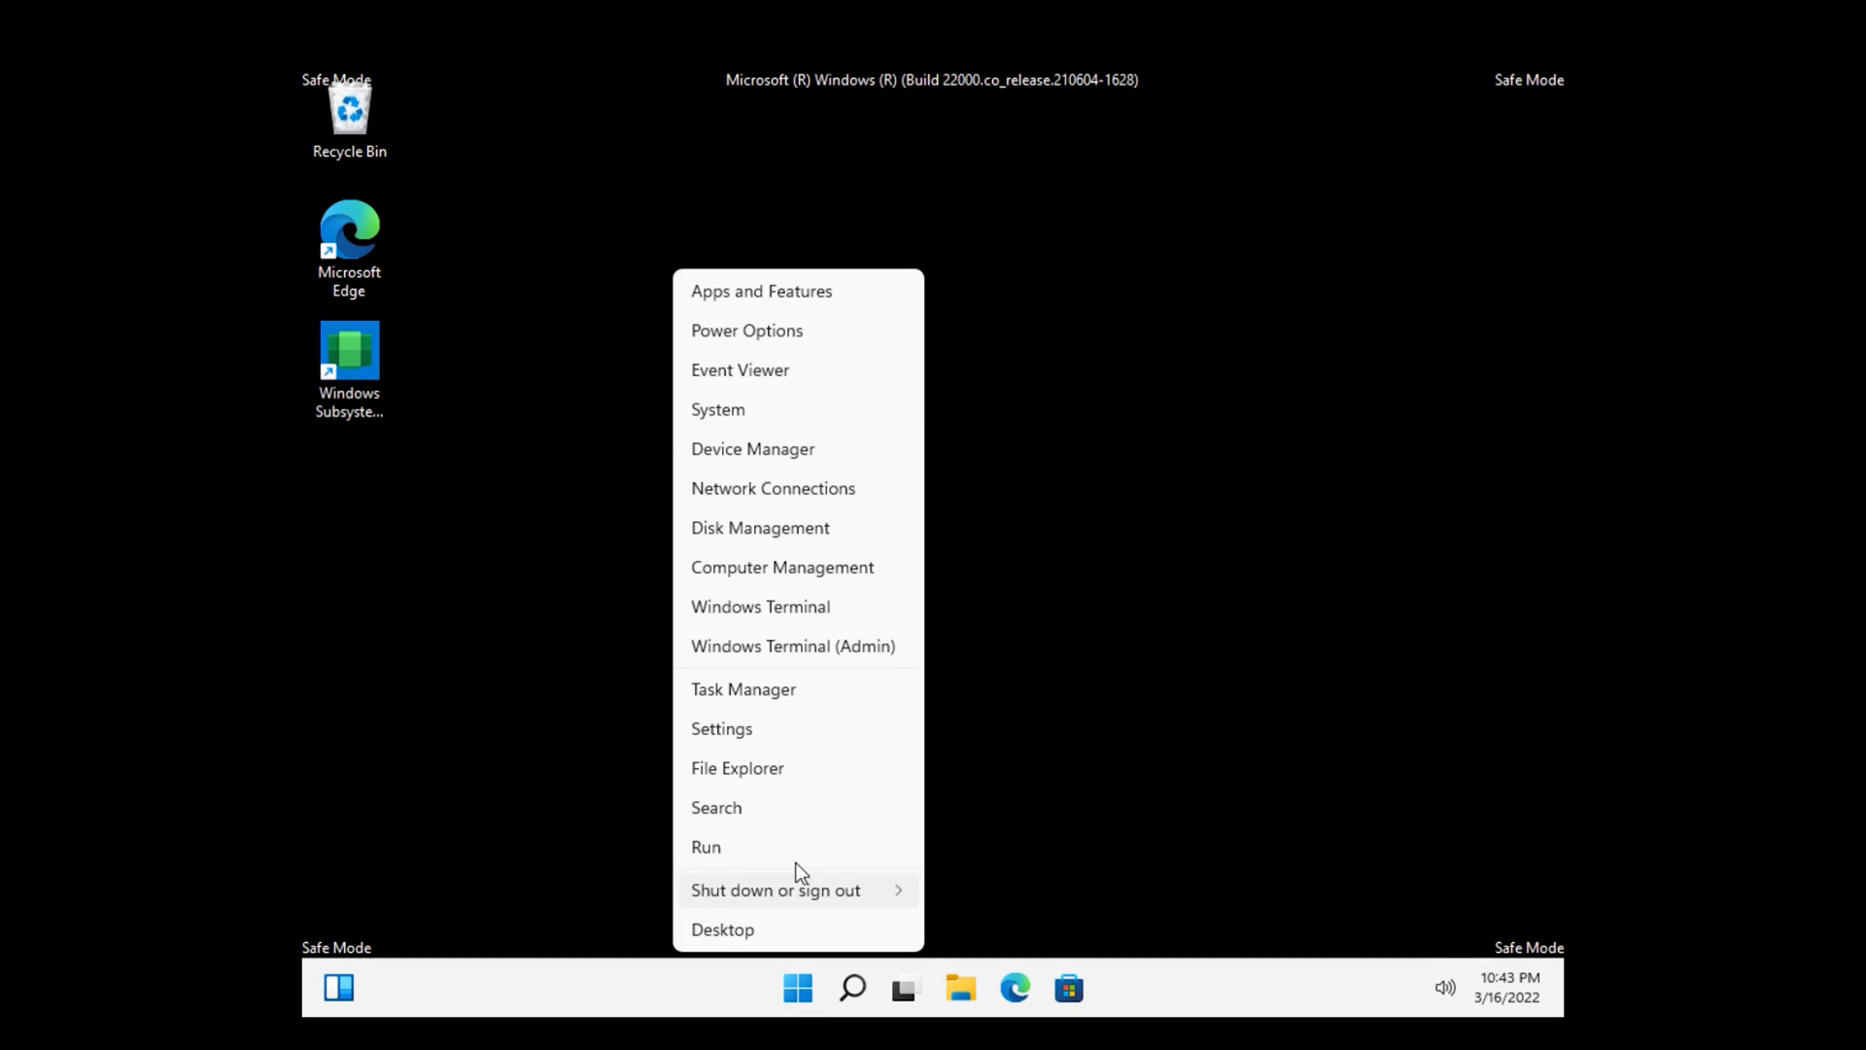
pyautogui.click(720, 842)
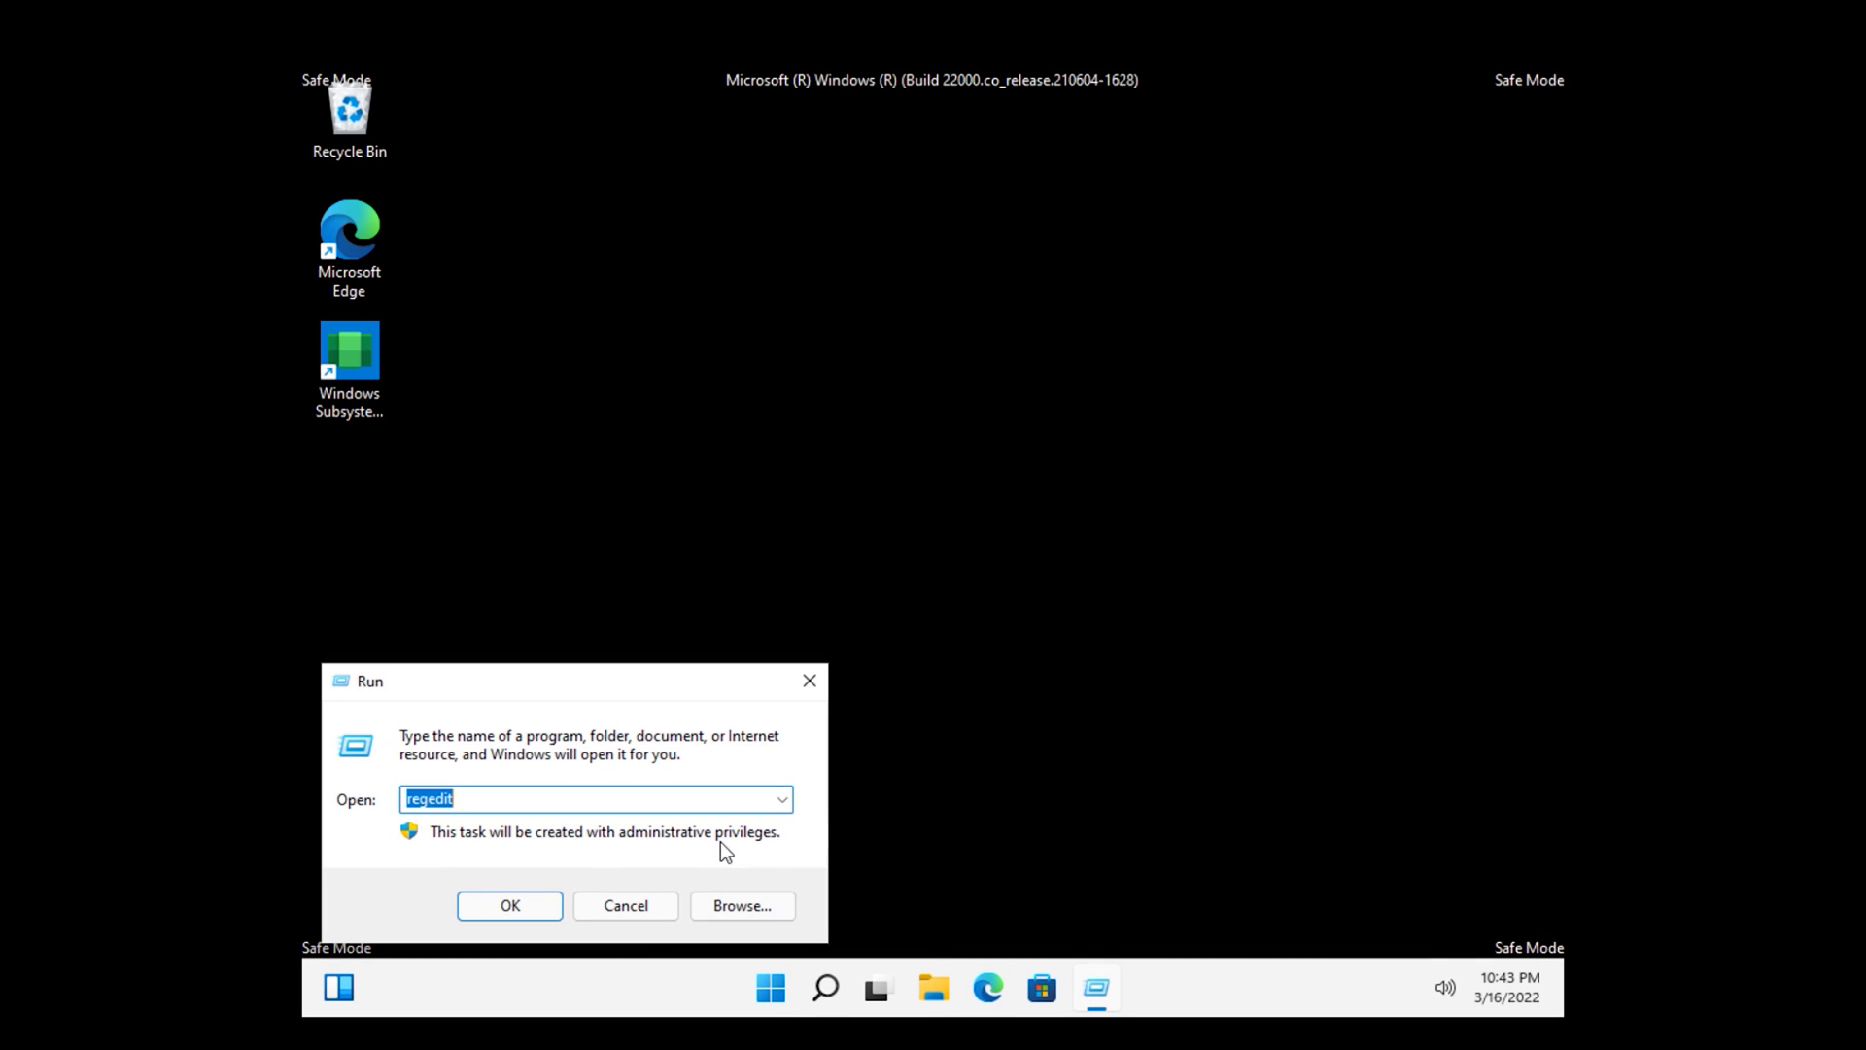
pyautogui.write('msconfig')
# Uncheck Safe boot on the System Configuration Boot tab, apply it, and restart normally.
pyautogui.click(525, 903)
pyautogui.click(681, 338)
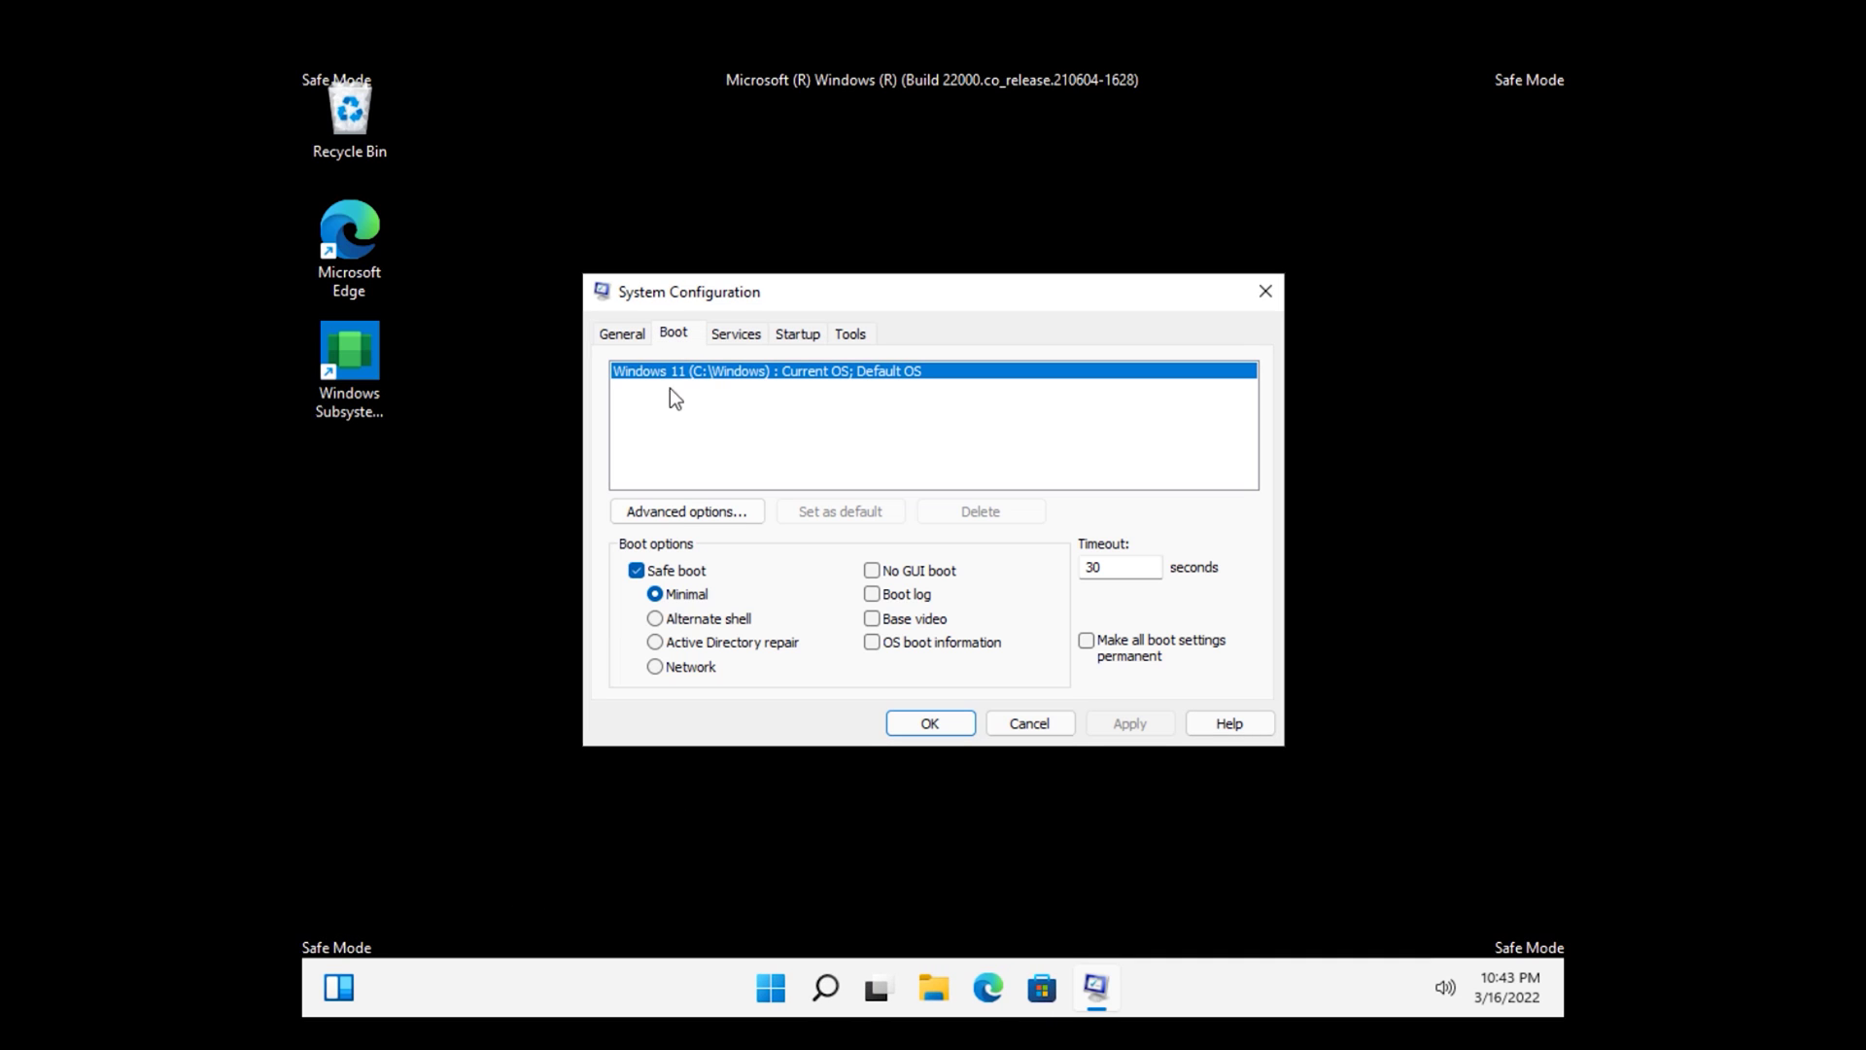
pyautogui.click(668, 569)
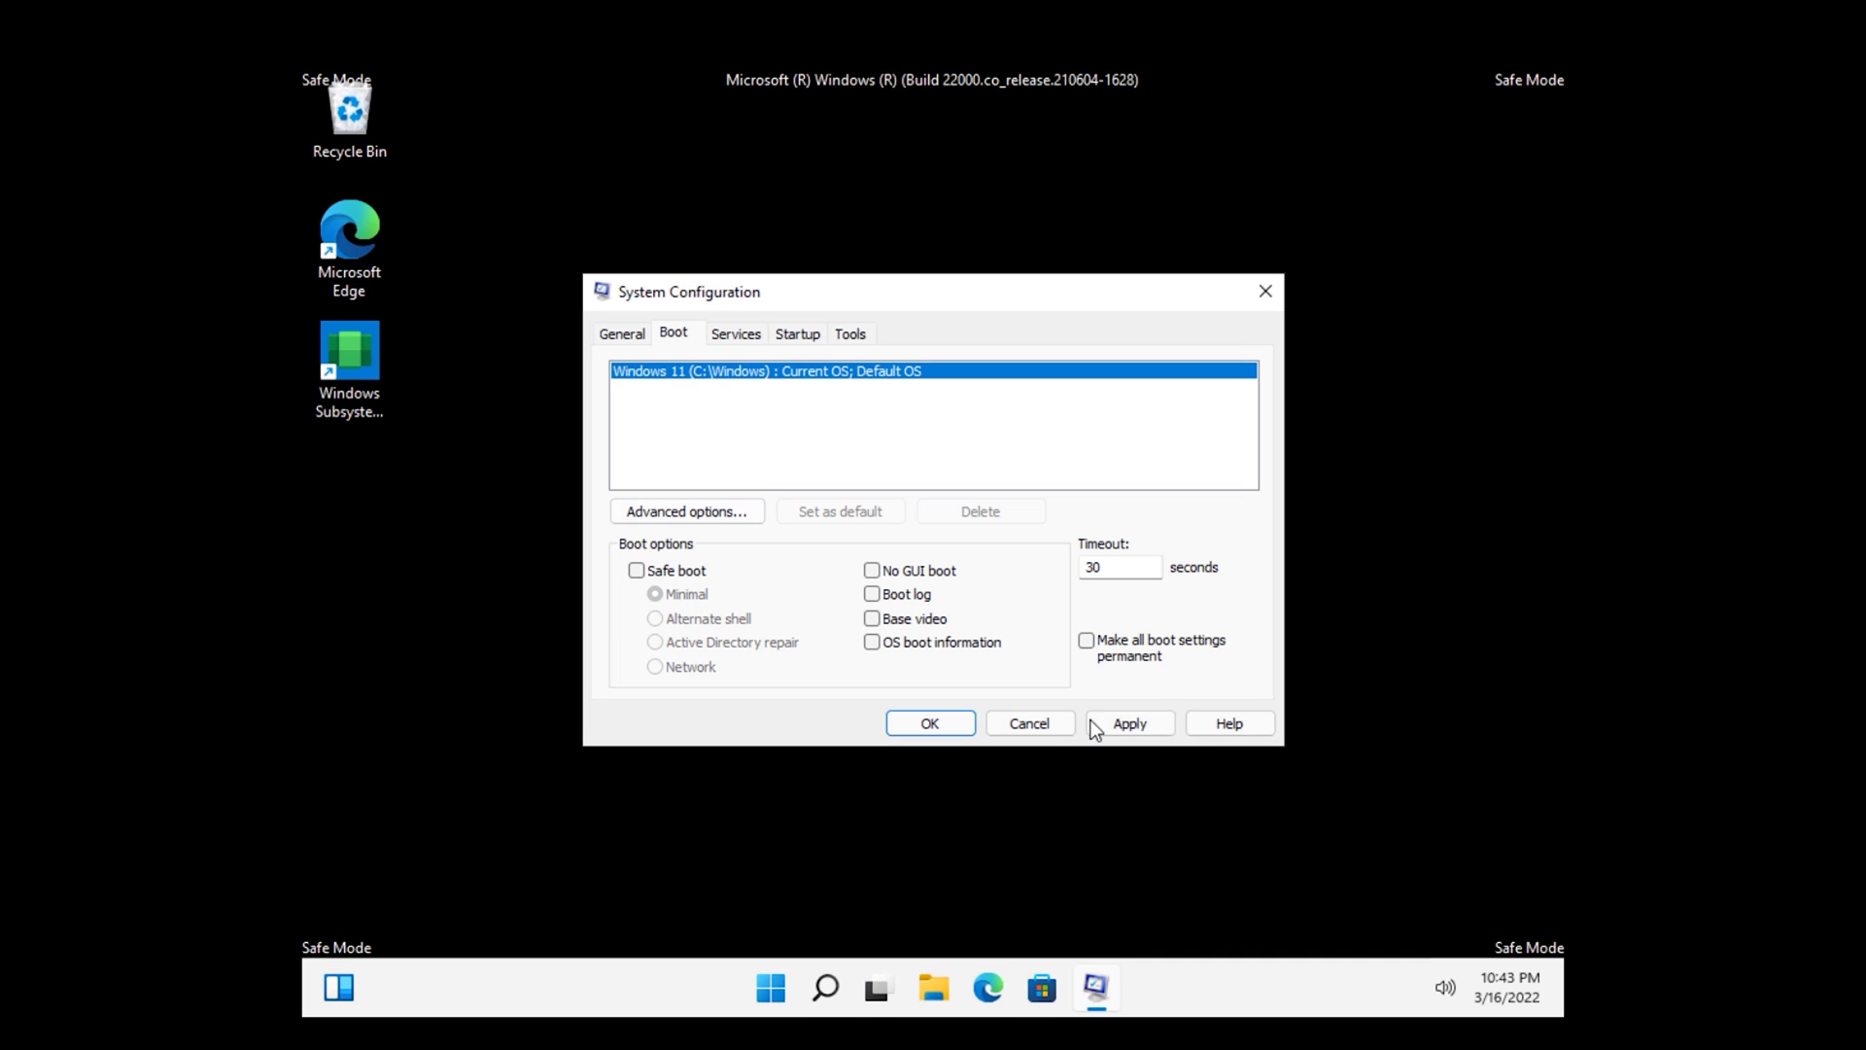
pyautogui.click(1143, 729)
pyautogui.click(928, 724)
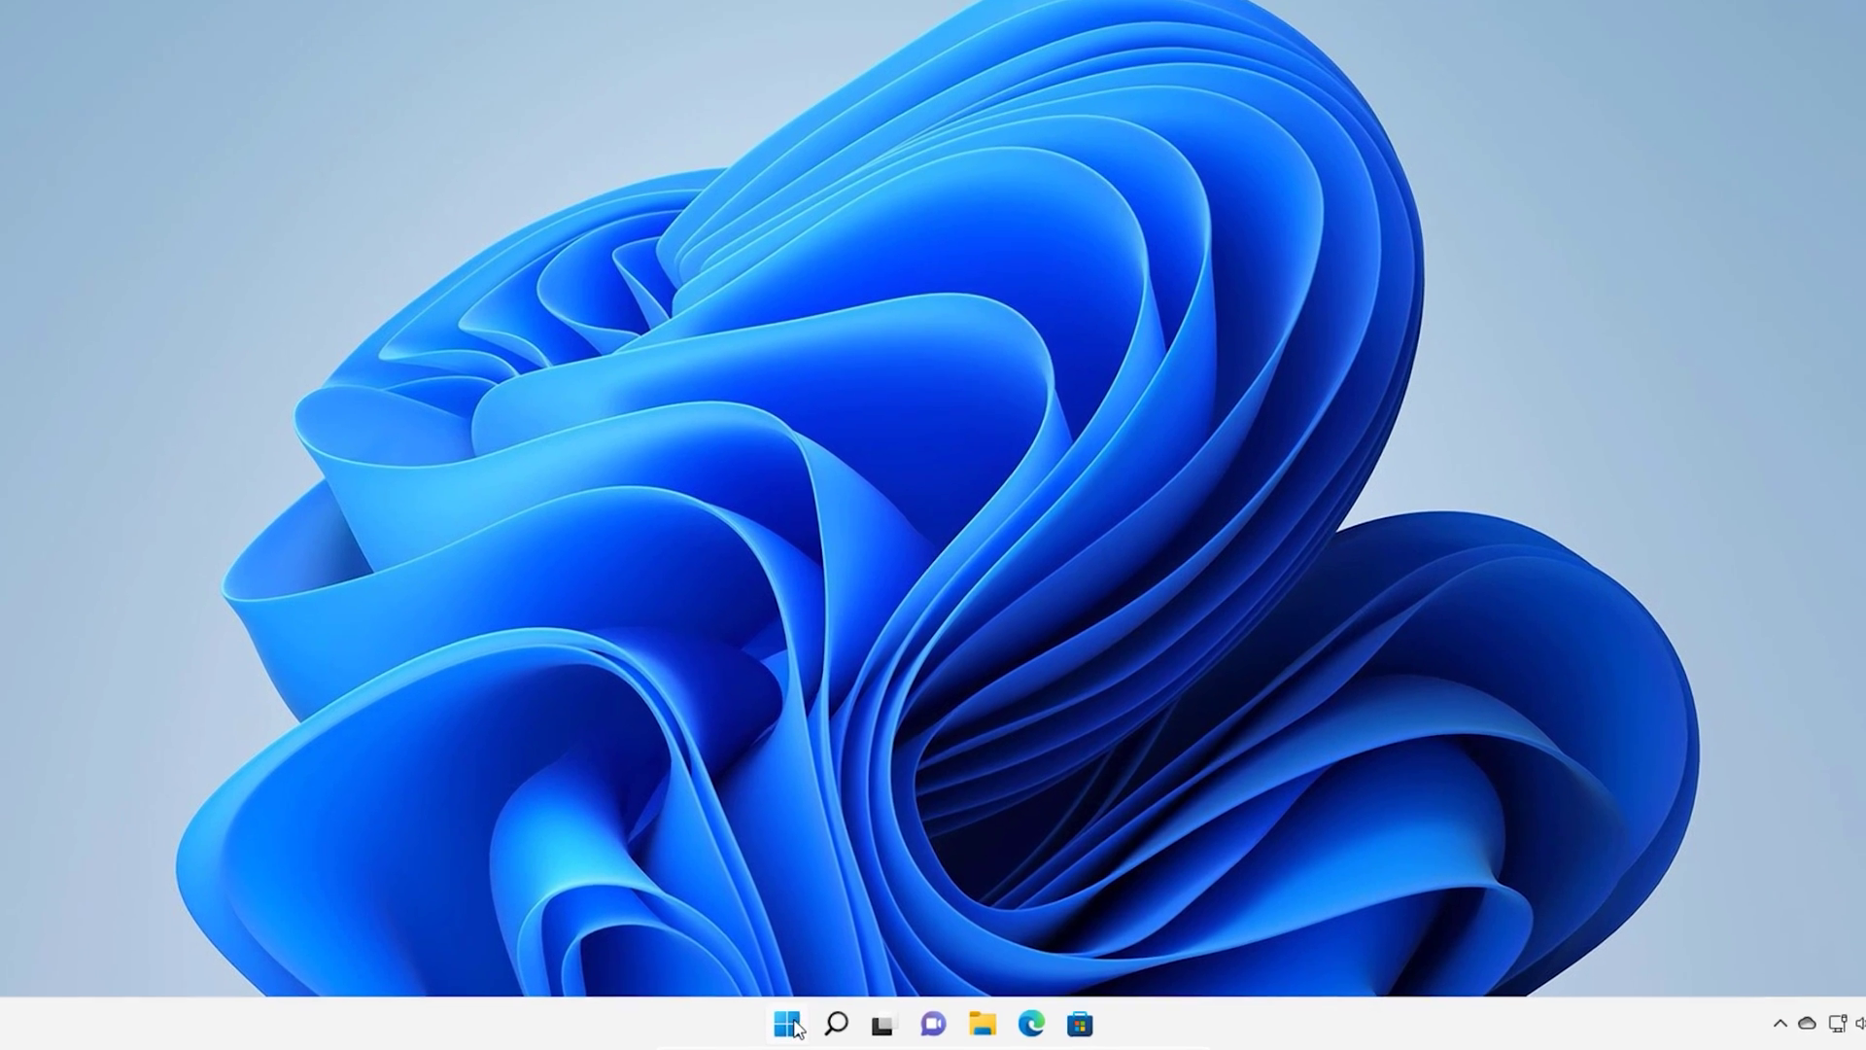
# Search Start for 'windows security' and launch the Windows Security app.
pyautogui.click(805, 1026)
pyautogui.write('windows security')
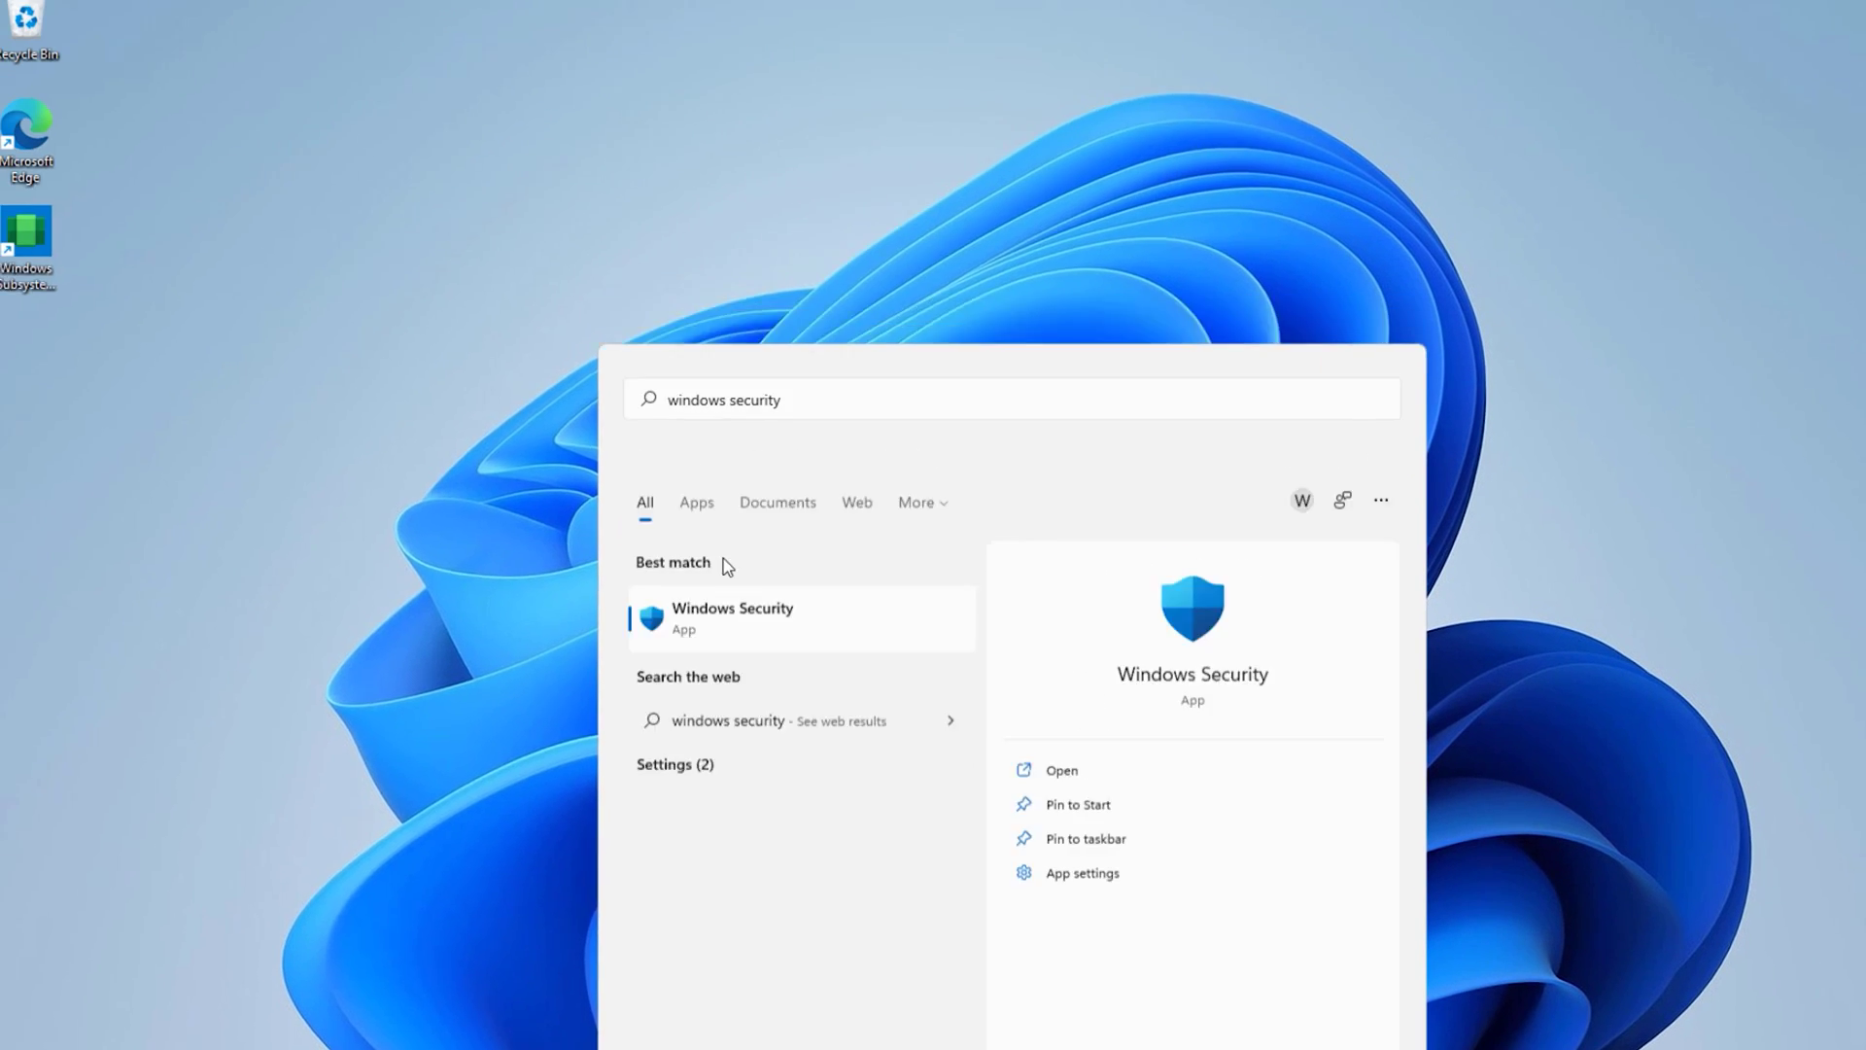
pyautogui.click(630, 394)
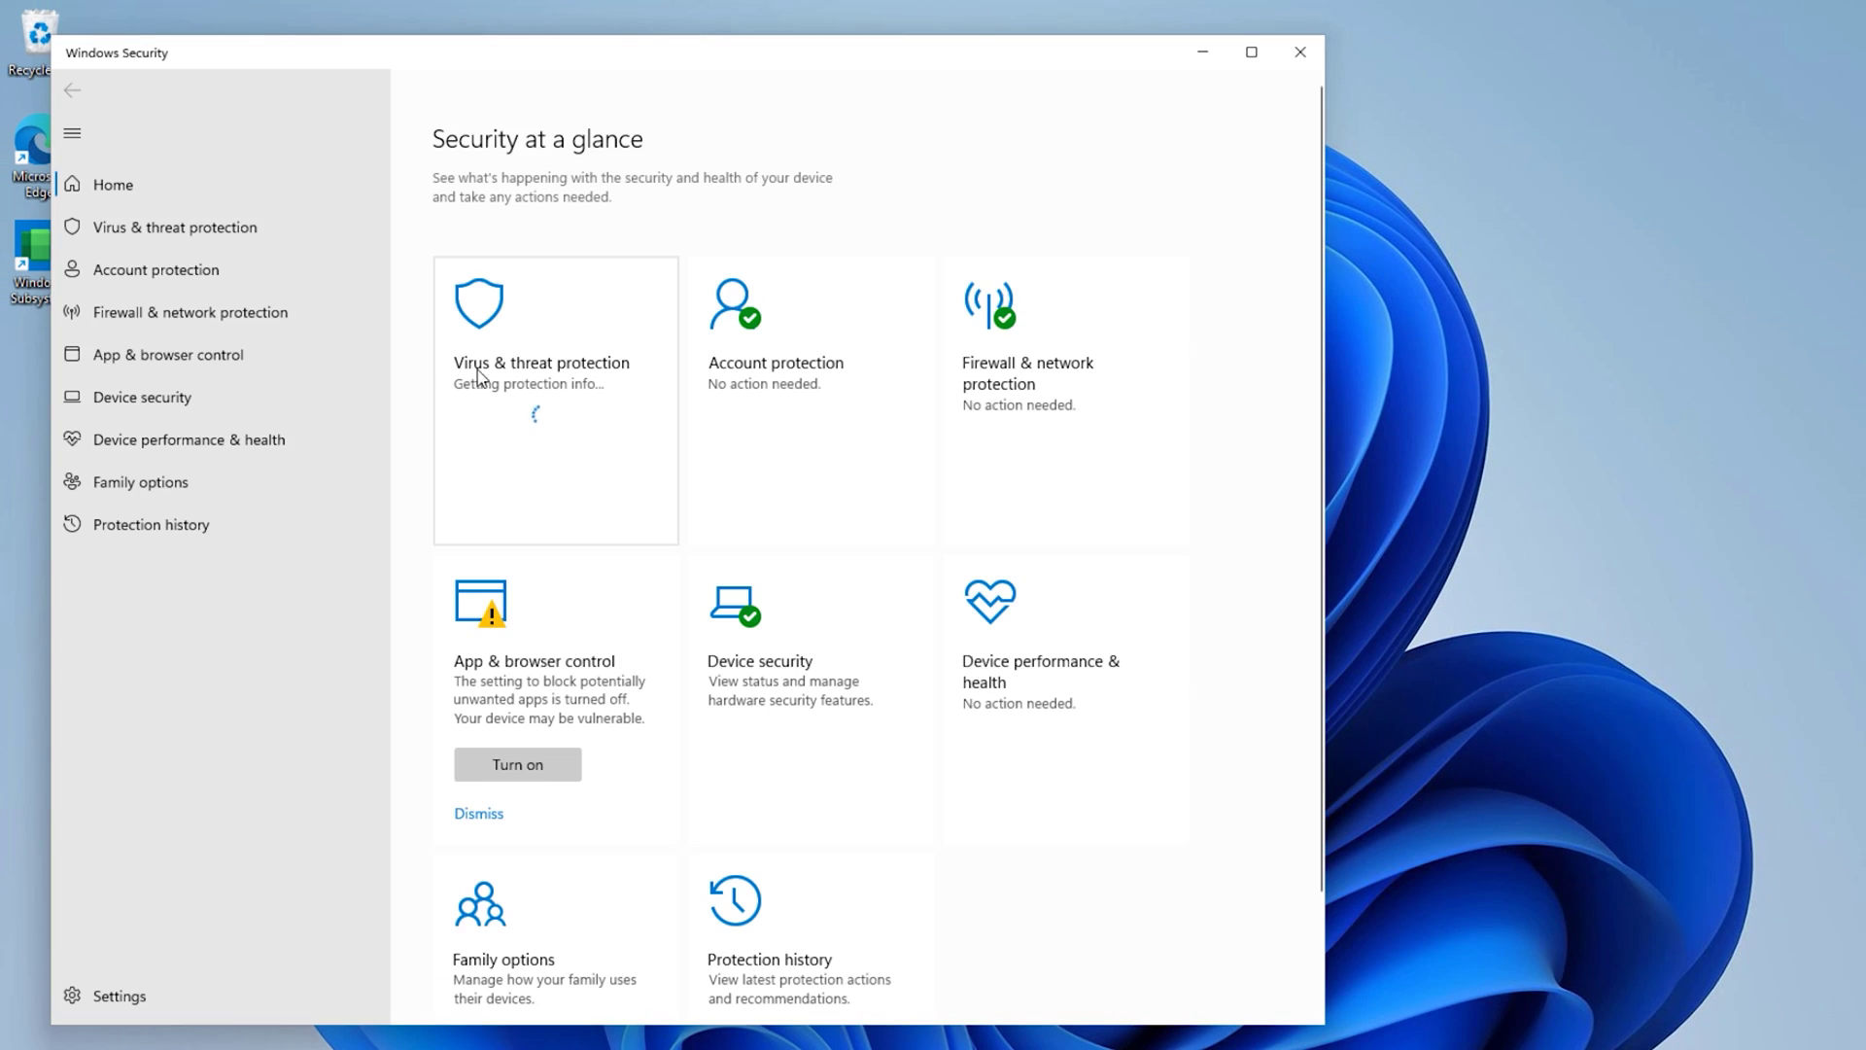